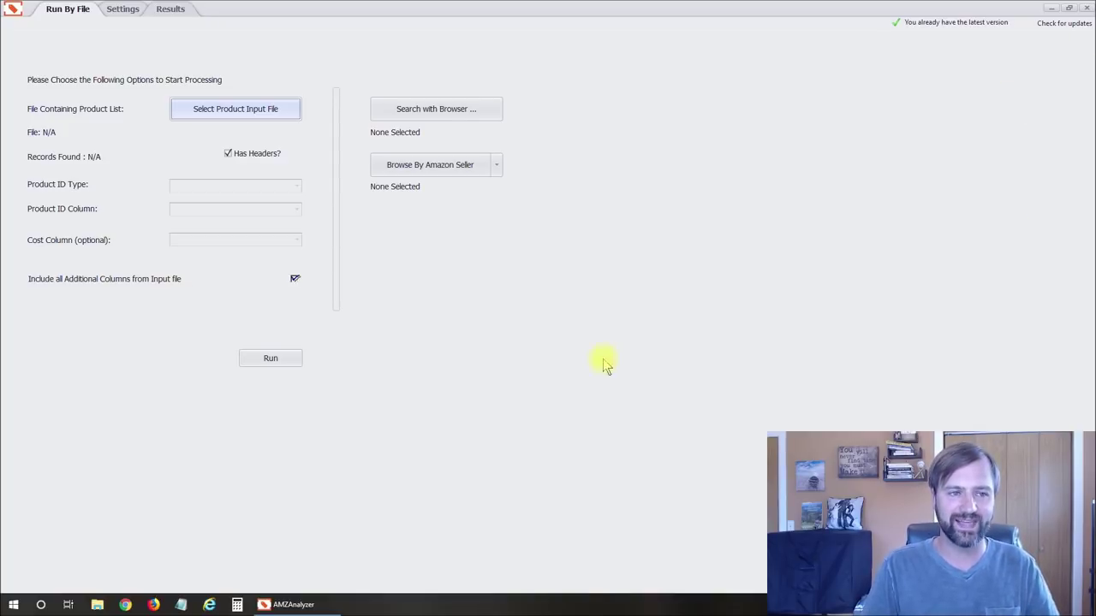
Show AMZAnalyzer's Settings page with the Amazon Marketplace and Product Advertising API credentials
{"action": "left_click", "coordinate": [113, 10]}
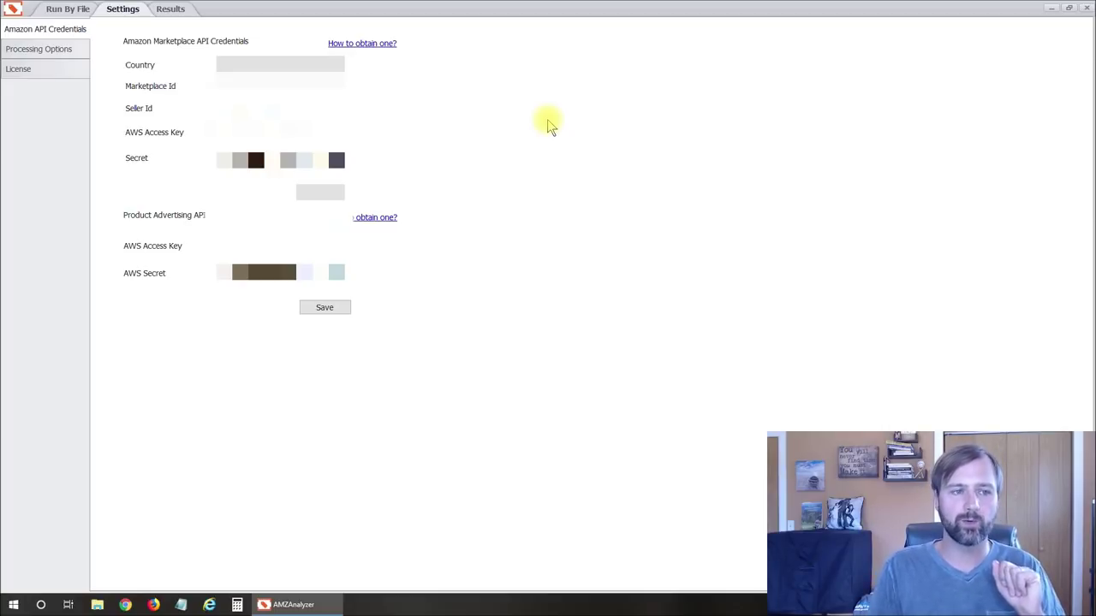
Review the Processing Options and License pages, then go back to the Run By File form
{"action": "left_click", "coordinate": [53, 53]}
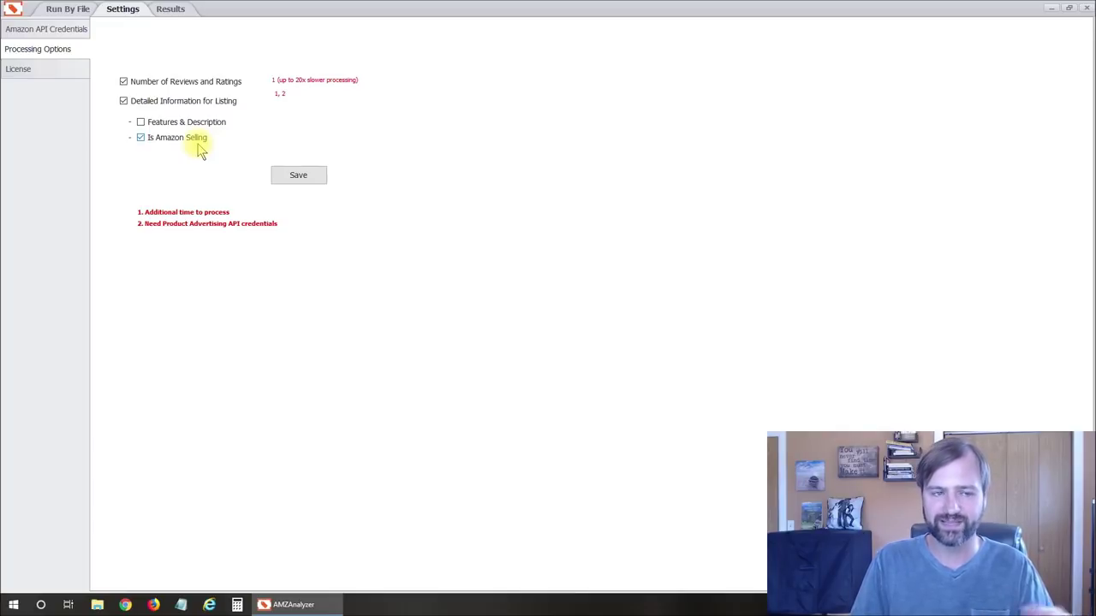
{"action": "left_click", "coordinate": [38, 74]}
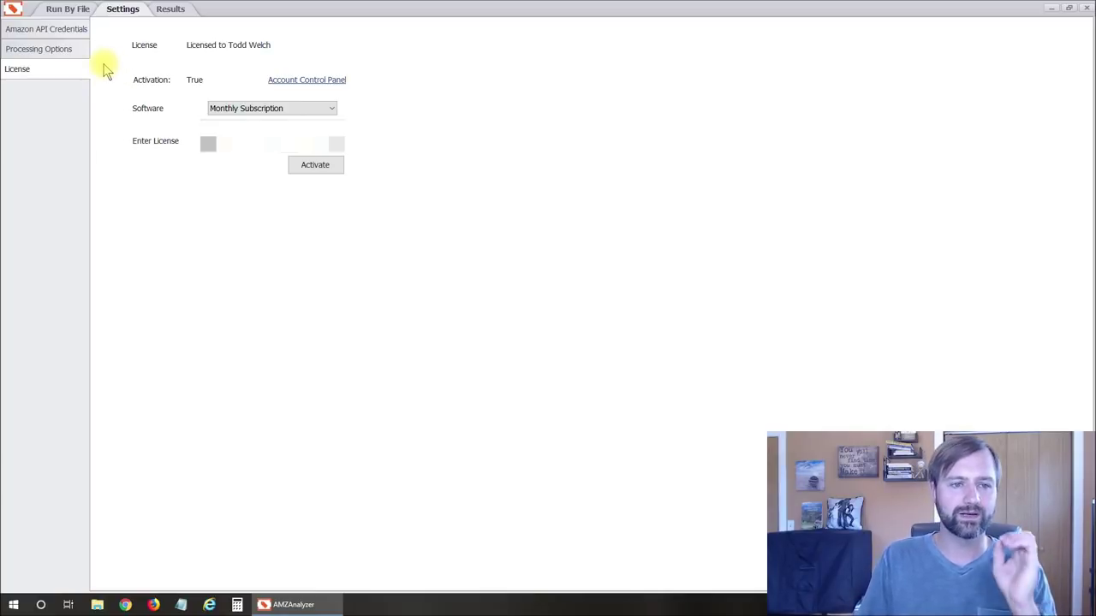
{"action": "left_click", "coordinate": [66, 12]}
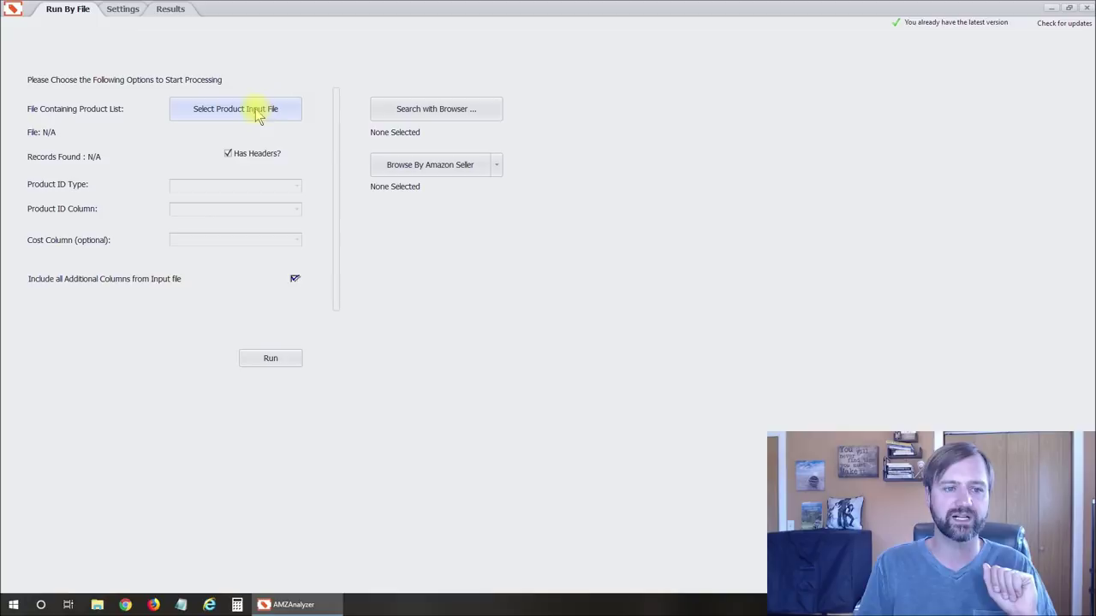
Open Catalog 2018.xls from the Lotus folder in LibreOffice Calc
{"action": "left_click", "coordinate": [197, 116]}
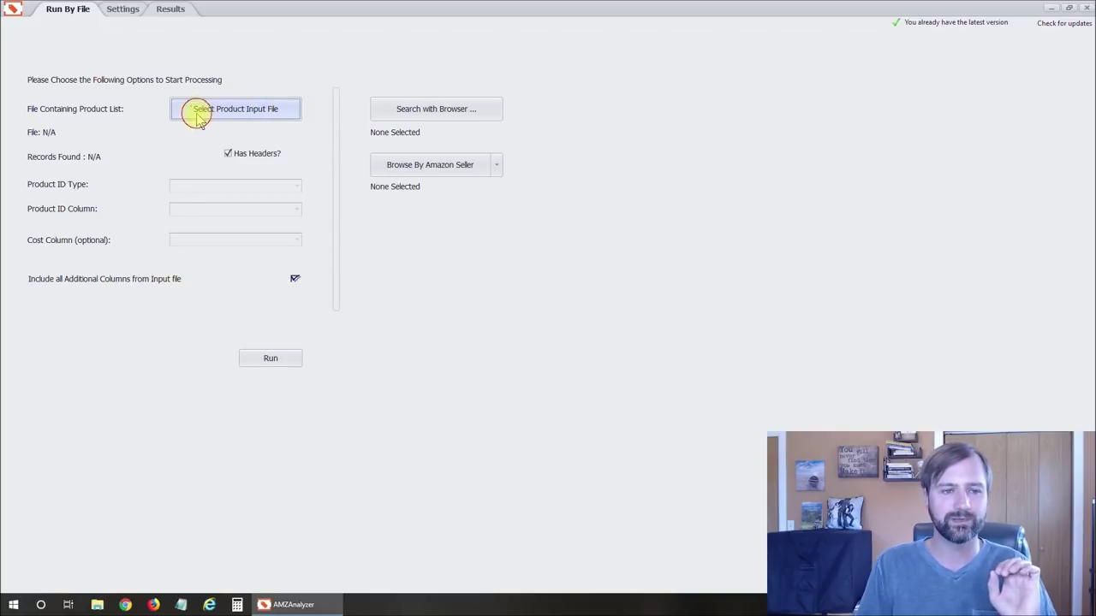
{"action": "left_click", "coordinate": [141, 81]}
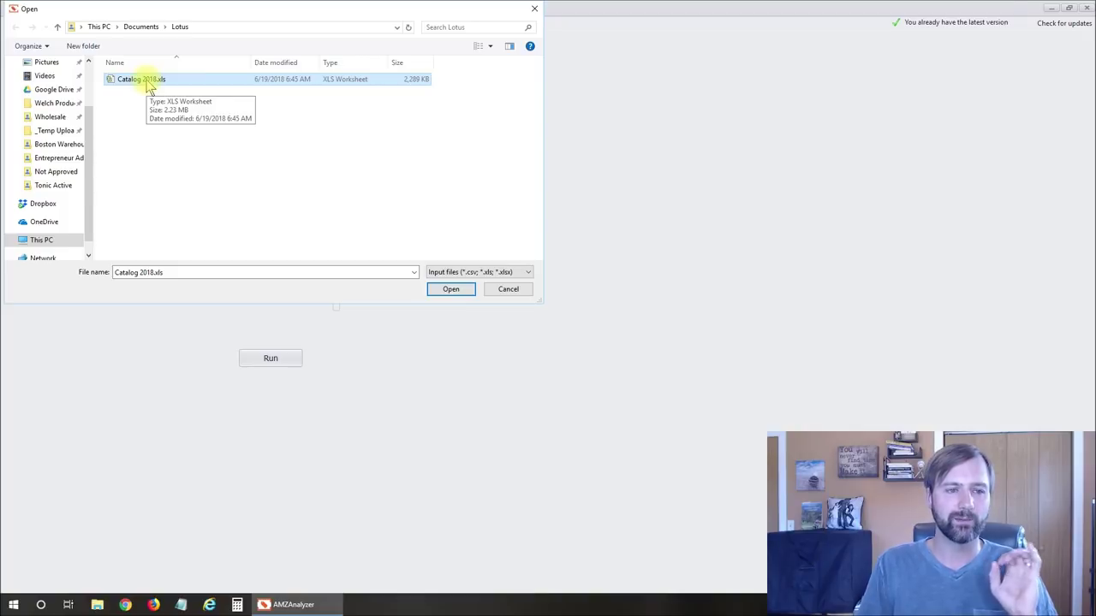
{"action": "right_click", "coordinate": [147, 86]}
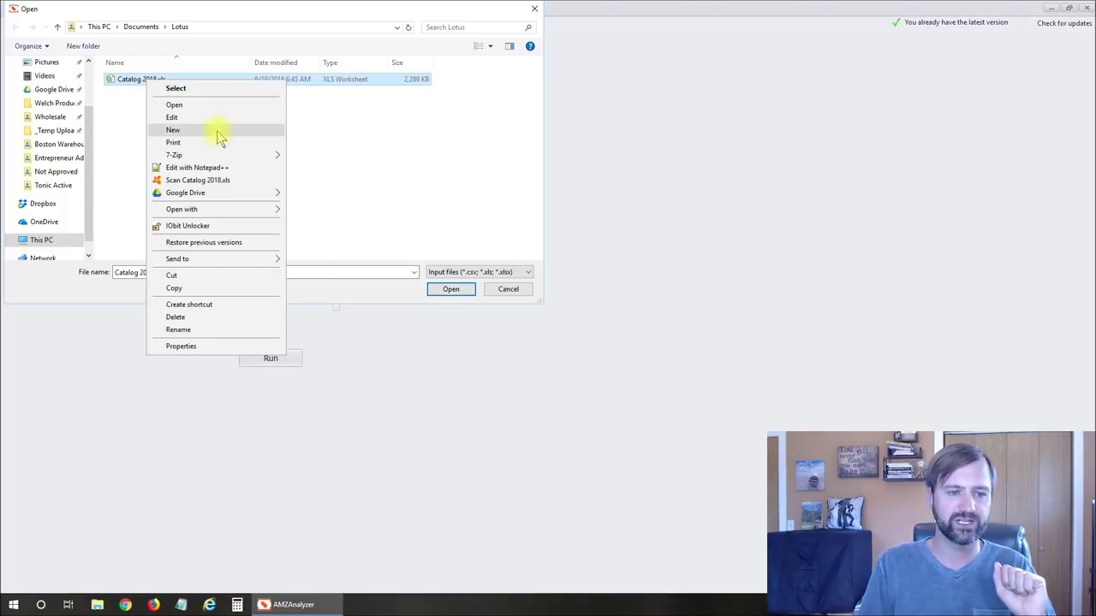
{"action": "mouse_move", "coordinate": [252, 210]}
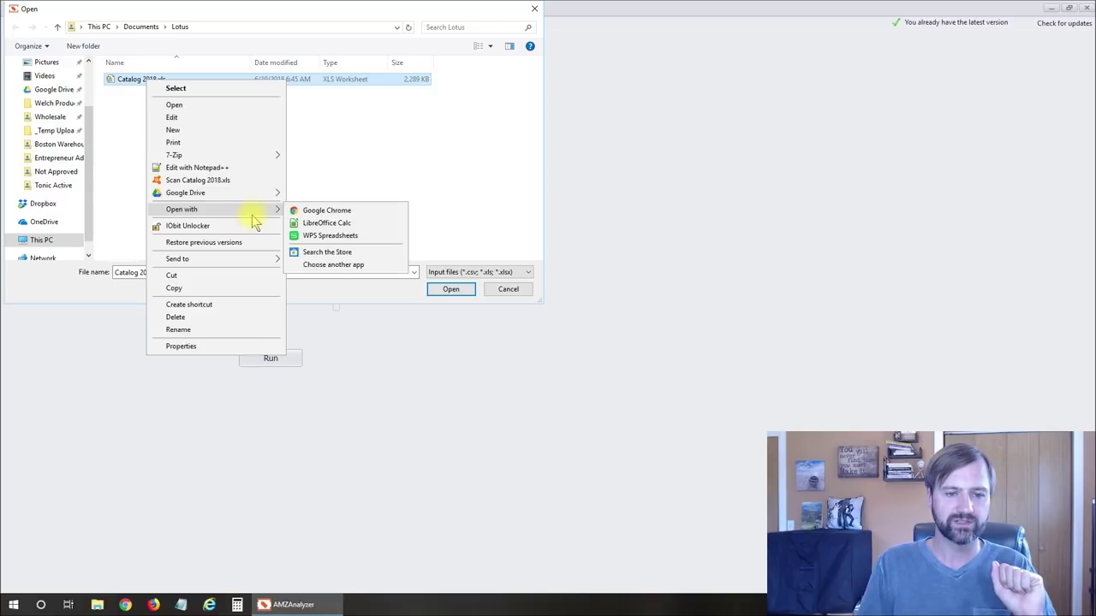
{"action": "left_click", "coordinate": [335, 222]}
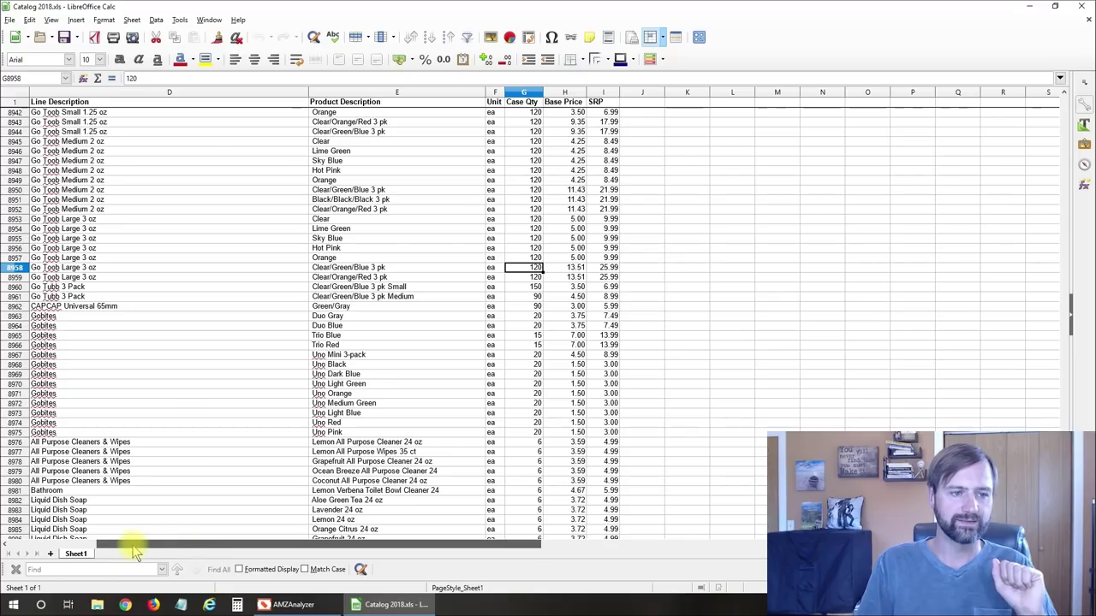
{"action": "left_click_drag", "start_coordinate": [134, 552], "coordinate": [49, 552]}
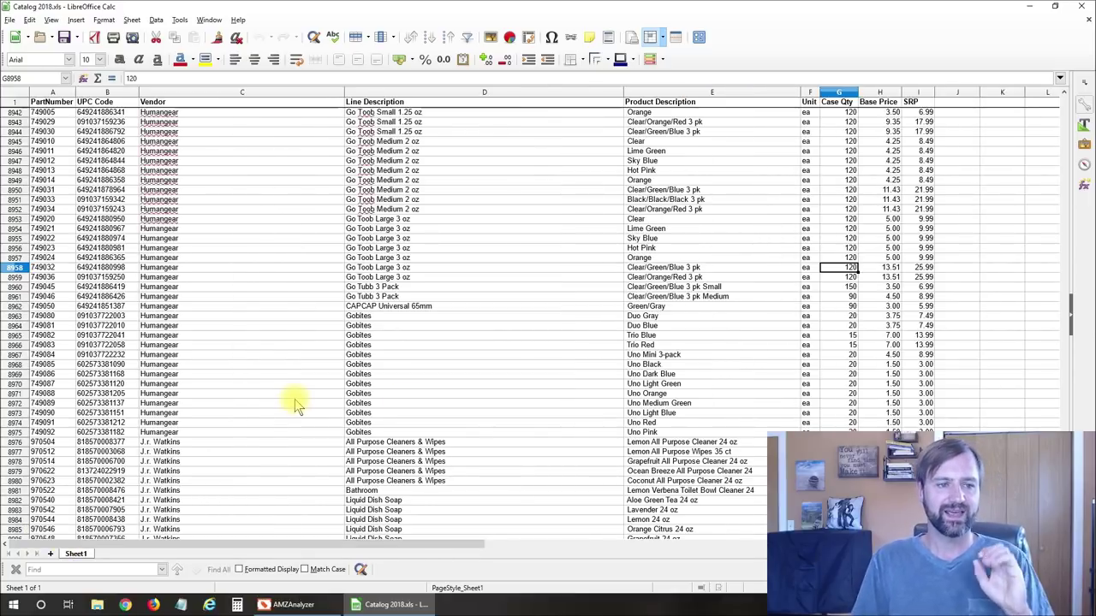
Check the UPC Code (B1) and Base Price (H1) headers, then close LibreOffice Calc
{"action": "left_click", "coordinate": [103, 101]}
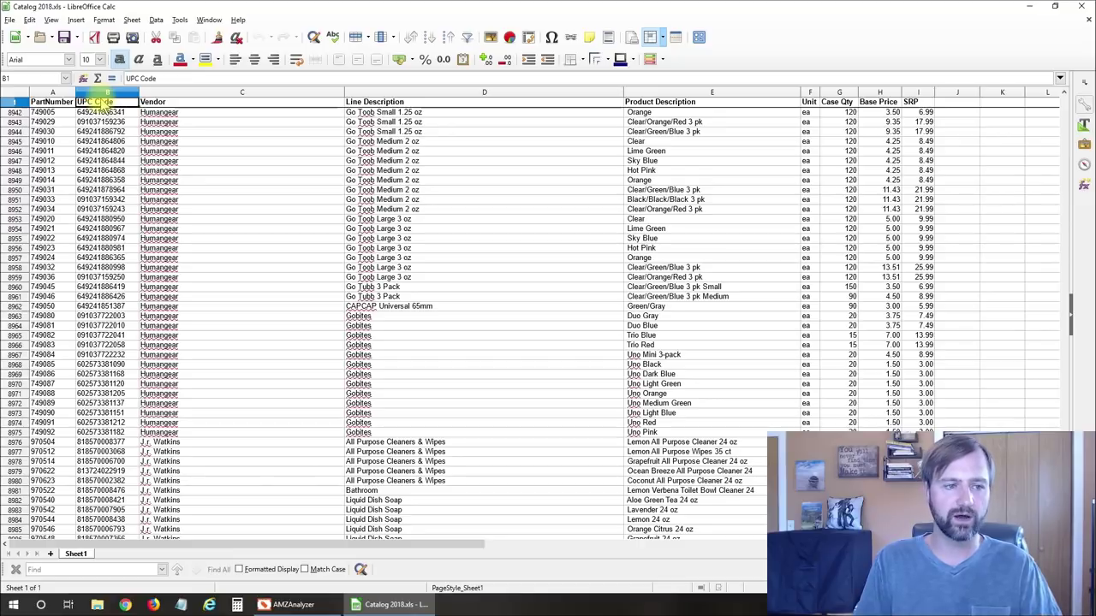
{"action": "left_click", "coordinate": [880, 103]}
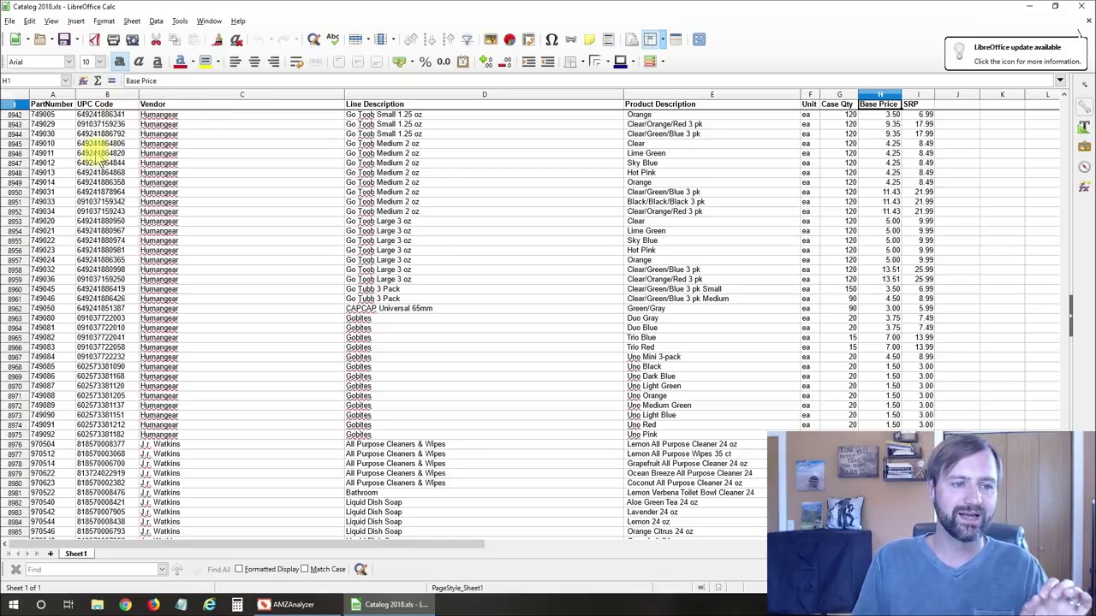
{"action": "scroll", "coordinate": [17, 111], "scroll_direction": "up", "scroll_amount": 1}
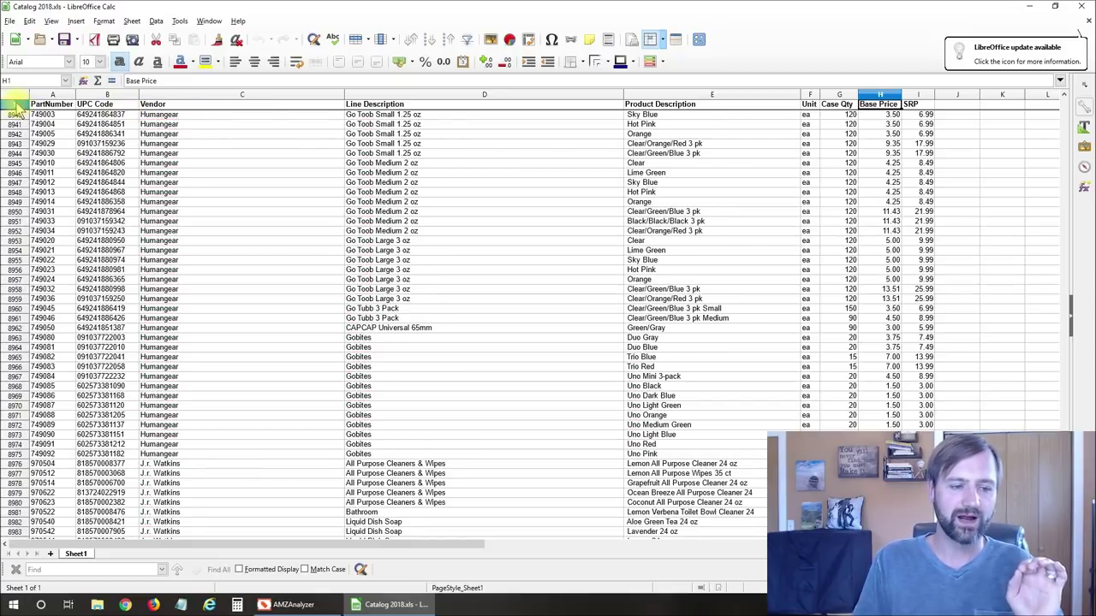
{"action": "scroll", "coordinate": [17, 111], "scroll_direction": "up", "scroll_amount": 9}
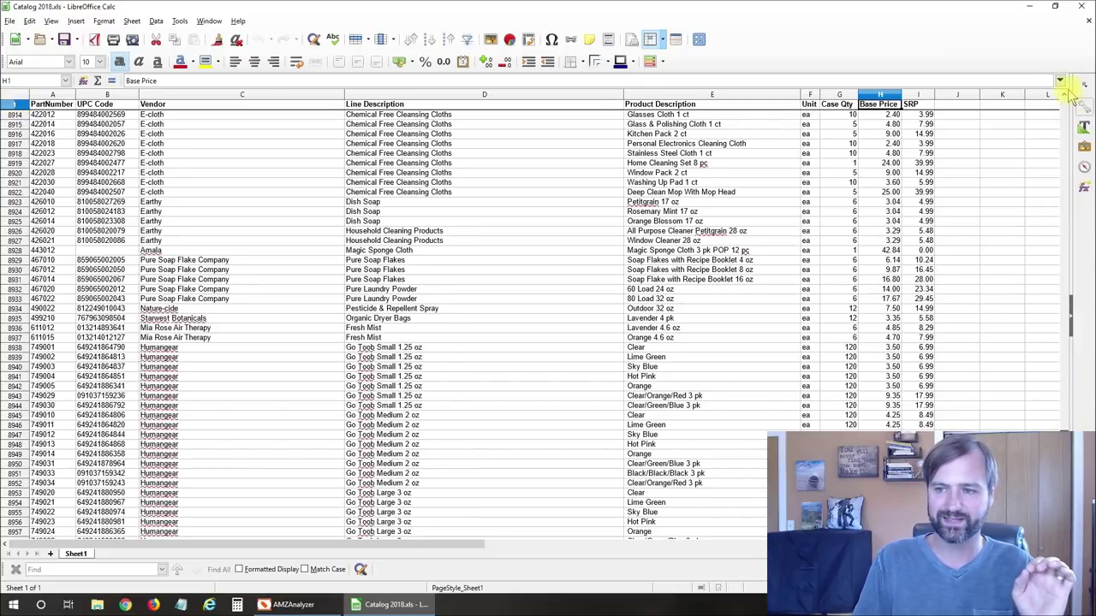
{"action": "scroll", "coordinate": [1066, 96], "scroll_direction": "up", "scroll_amount": 8}
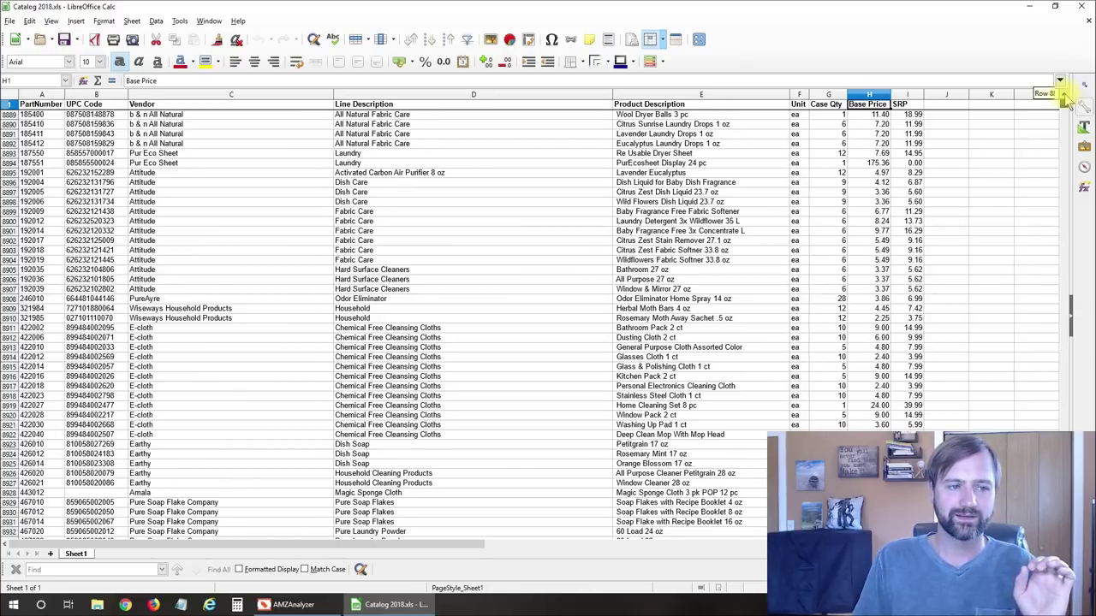
{"action": "left_click_drag", "start_coordinate": [1066, 101], "coordinate": [1065, 85]}
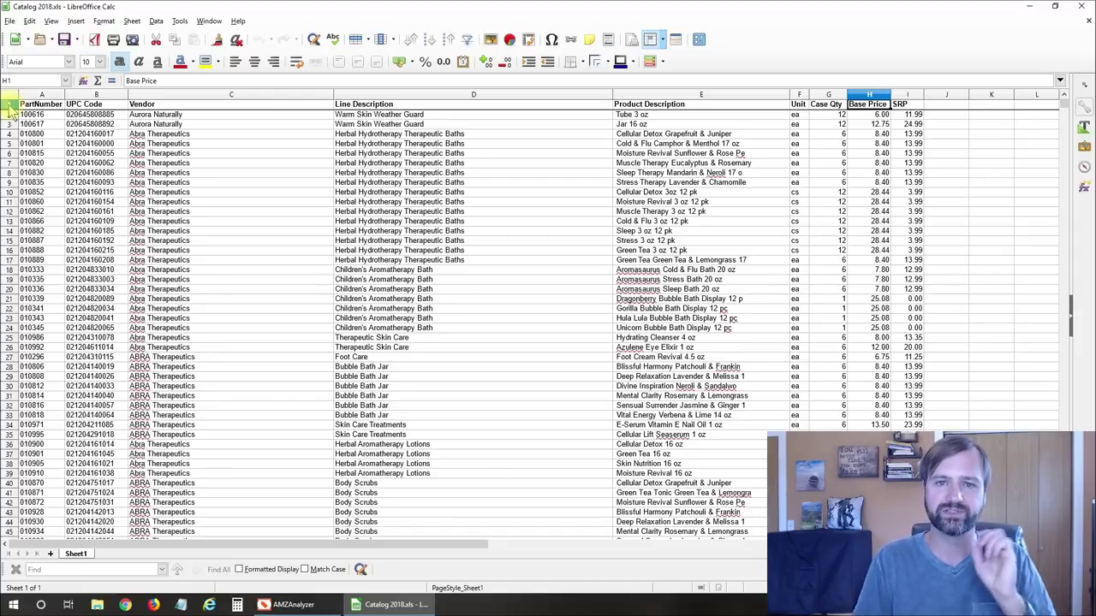
{"action": "left_click", "coordinate": [1087, 6]}
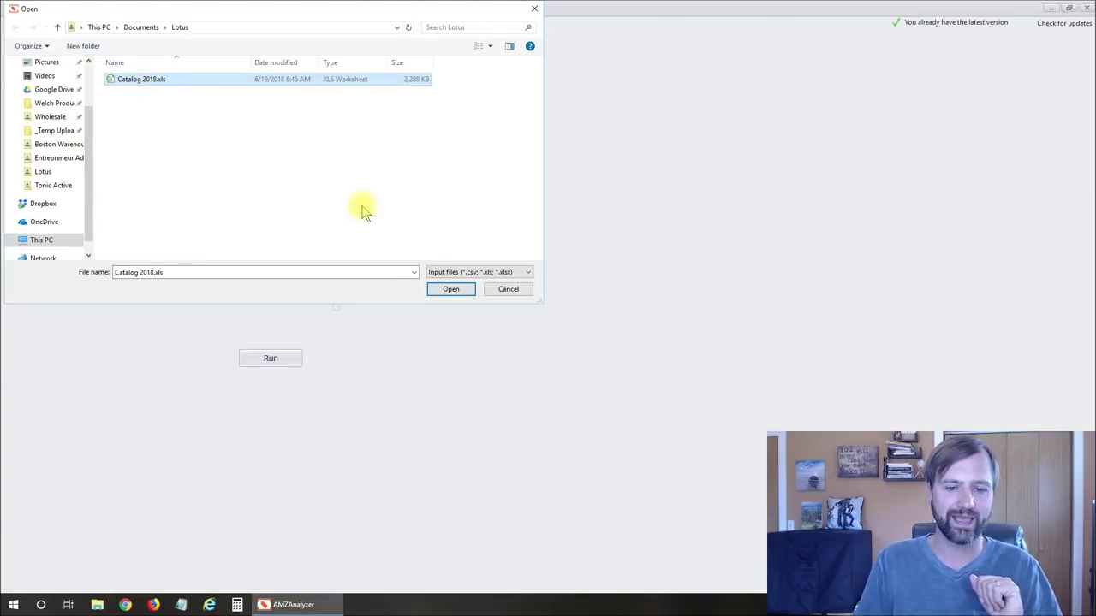
Load Catalog 2018.xls into AMZAnalyzer as the product list, giving 11304 records
{"action": "left_click", "coordinate": [448, 292]}
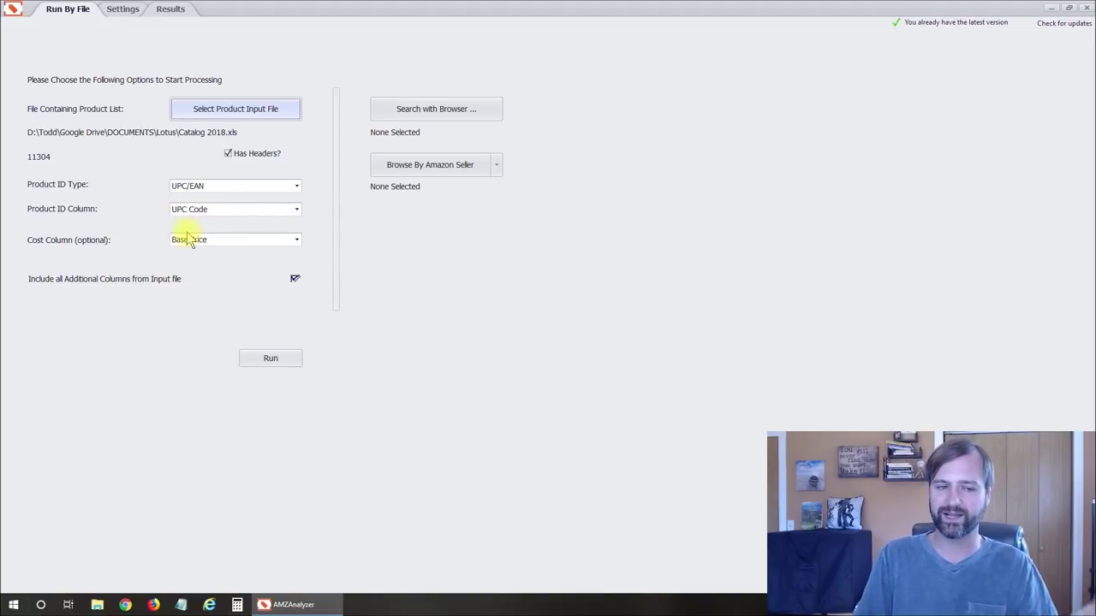
Keep UPC Code as the product ID column and Base Price as the cost column
{"action": "left_click", "coordinate": [296, 212]}
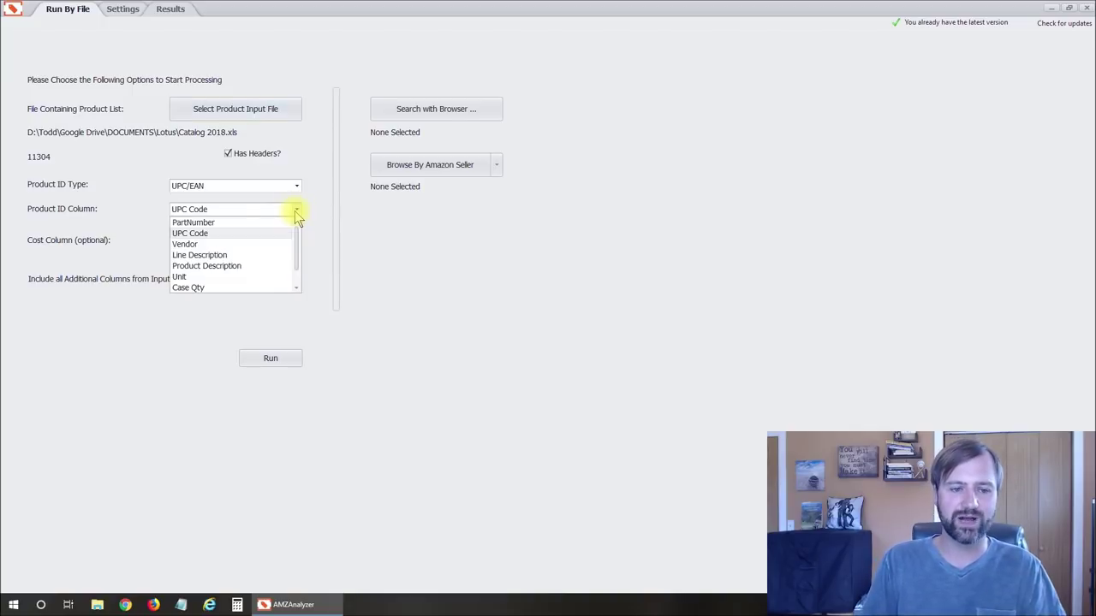
{"action": "left_click_drag", "start_coordinate": [294, 238], "coordinate": [298, 216]}
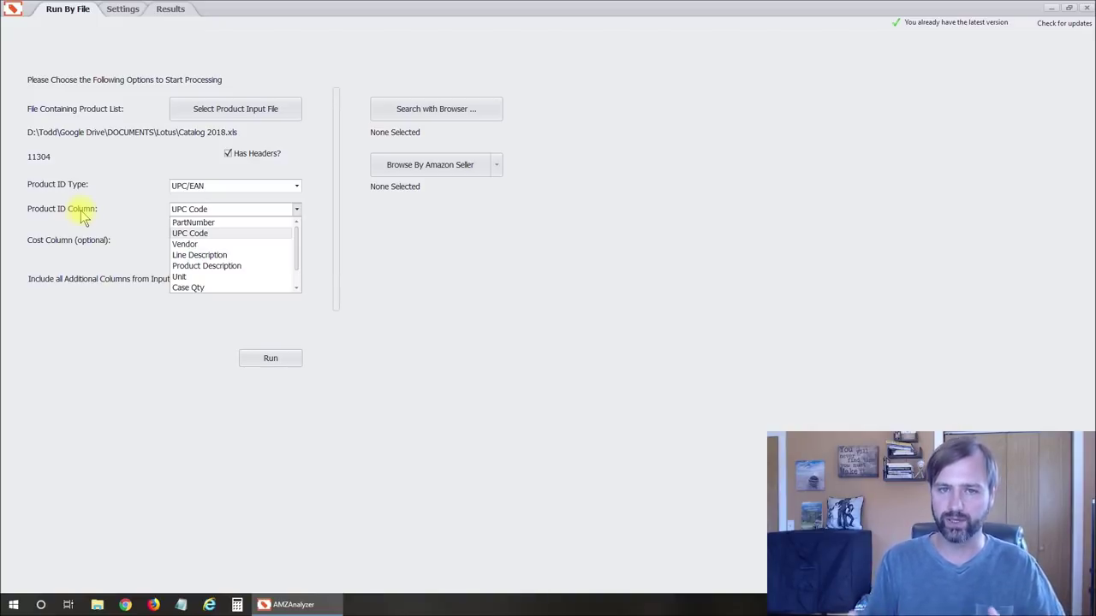
{"action": "left_click", "coordinate": [203, 234]}
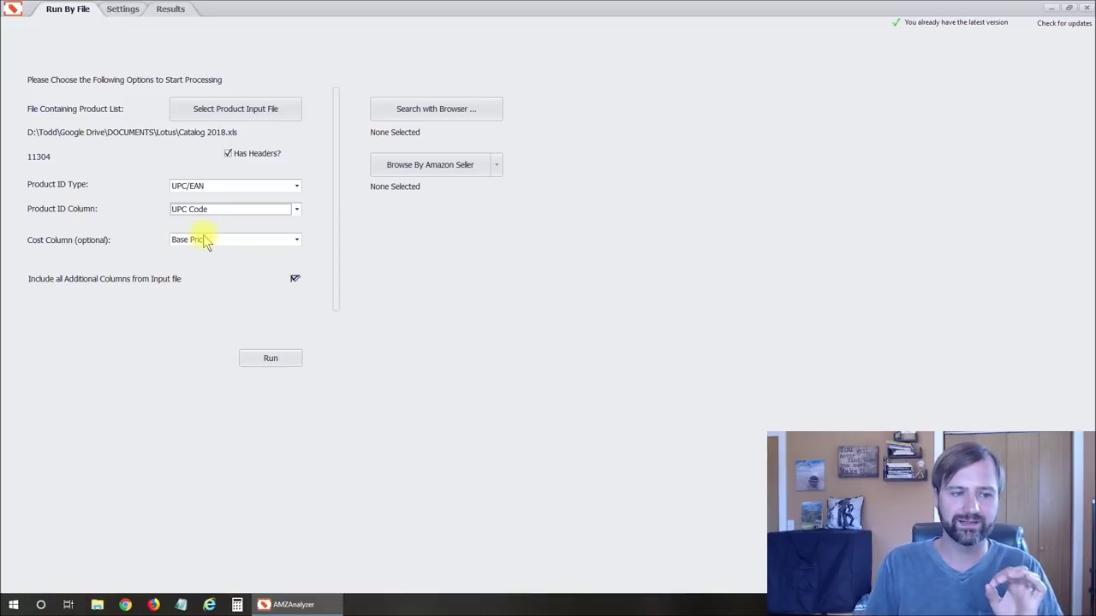
{"action": "left_click", "coordinate": [209, 243]}
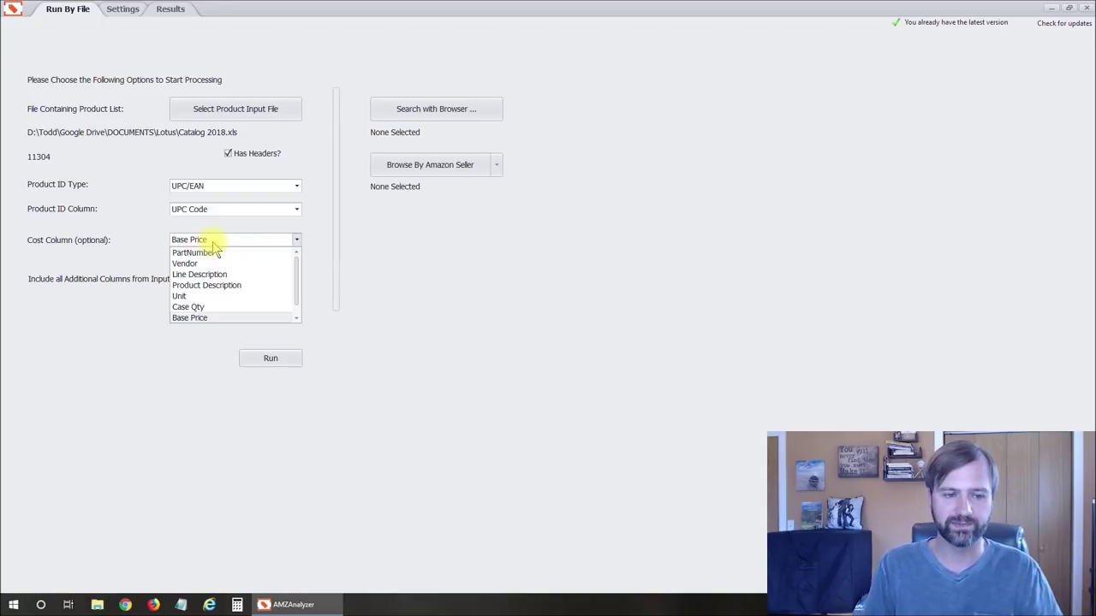
{"action": "left_click", "coordinate": [210, 317]}
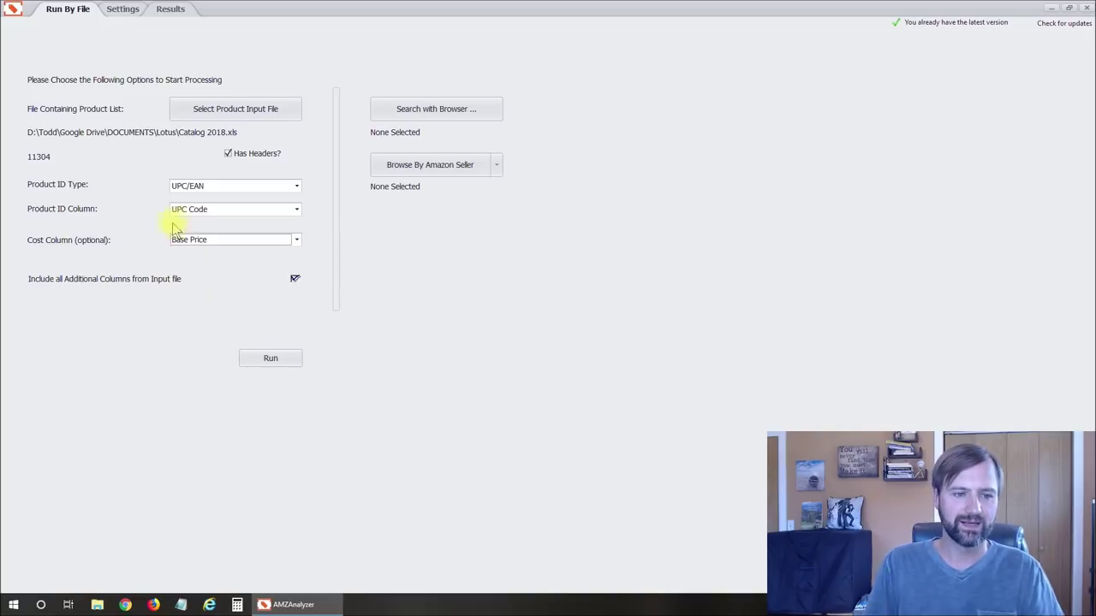
Keep UPC/EAN as product ID type, confirm the UPC Code column, and start processing
{"action": "left_click", "coordinate": [294, 185]}
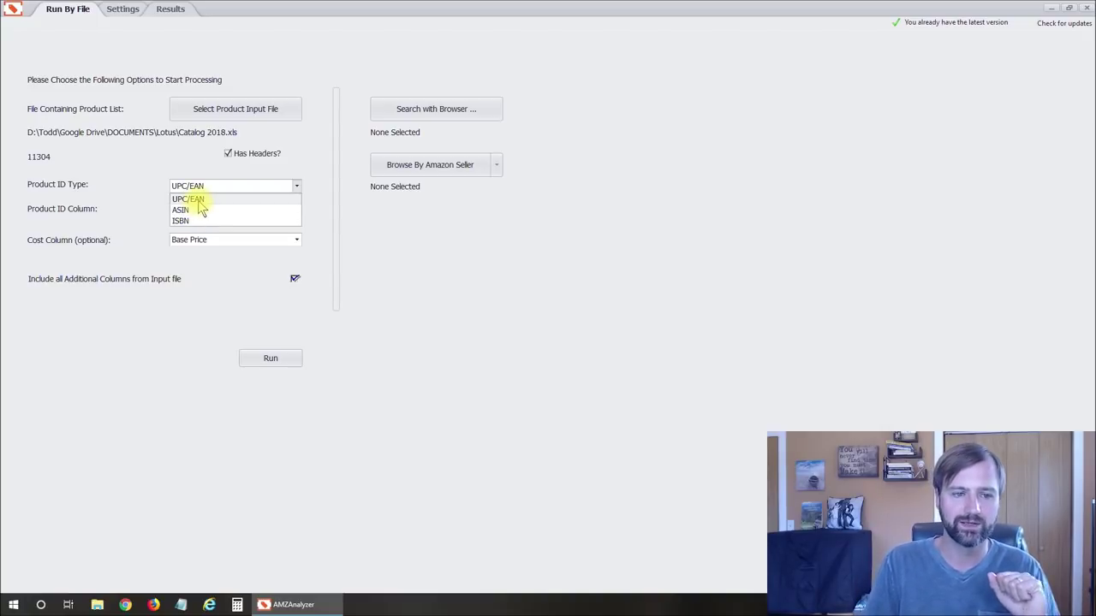
{"action": "left_click", "coordinate": [196, 200]}
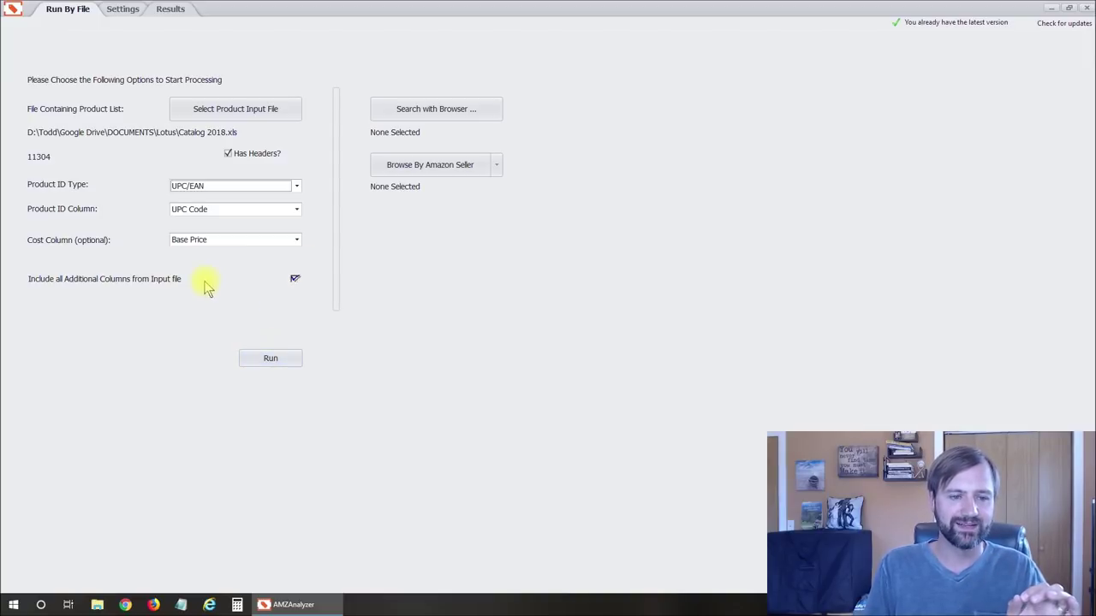
{"action": "left_click", "coordinate": [296, 210]}
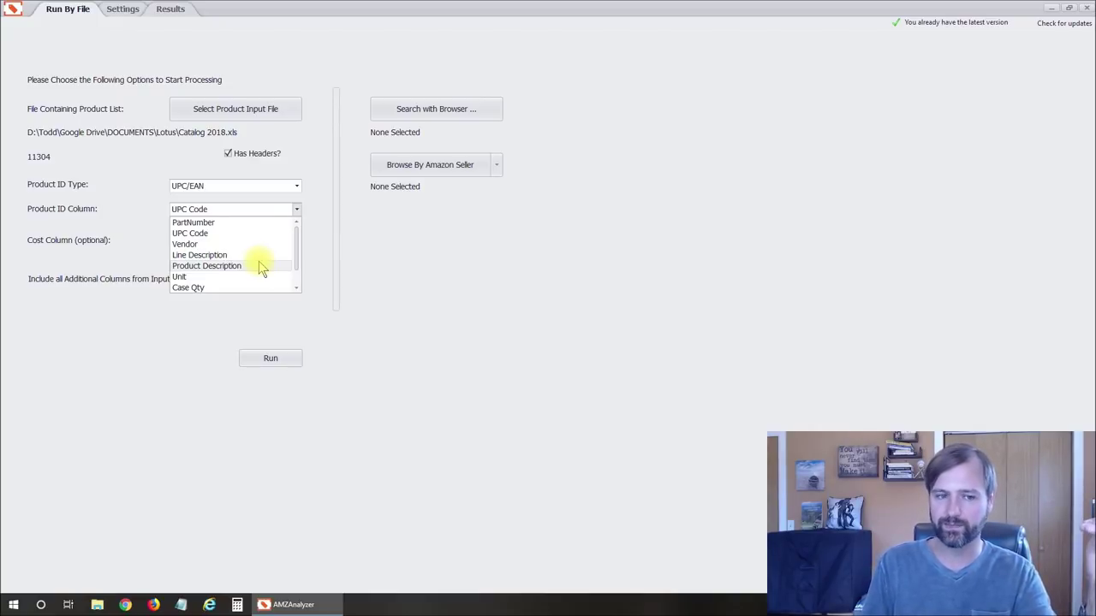
{"action": "left_click", "coordinate": [353, 259]}
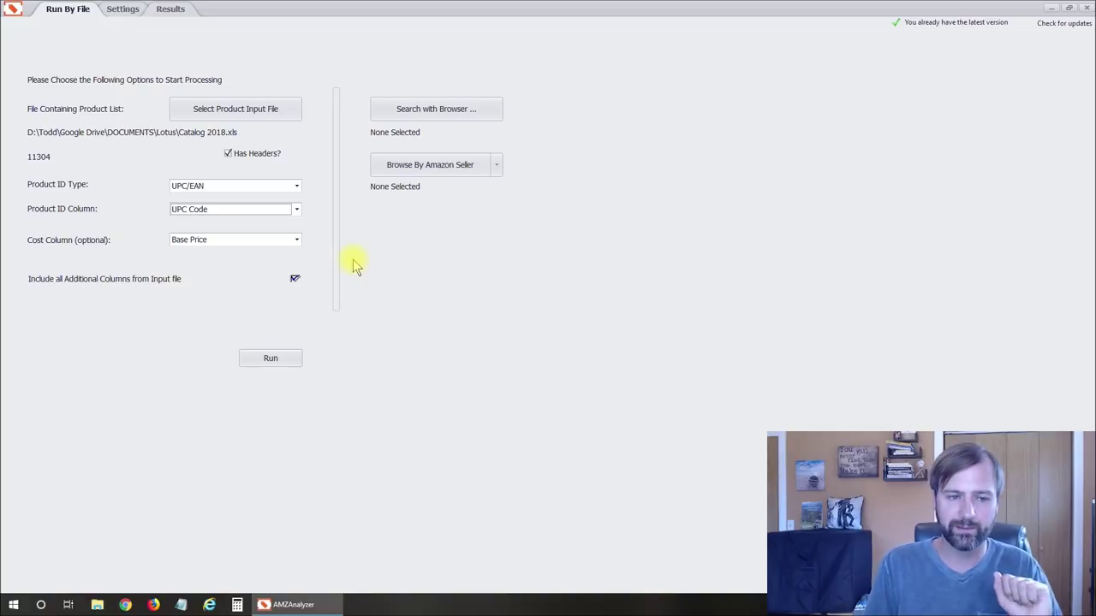
{"action": "left_click", "coordinate": [270, 358]}
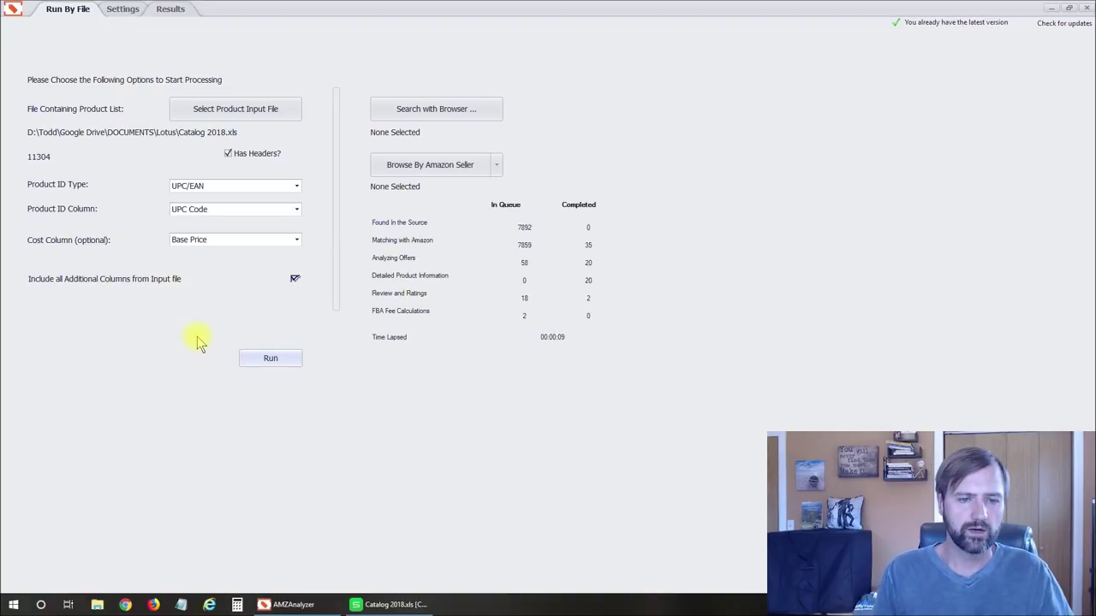
Run the catalog processing to completion (468 matches, 2738 offers, 00:28:35) and view results
{"action": "left_click", "coordinate": [250, 358]}
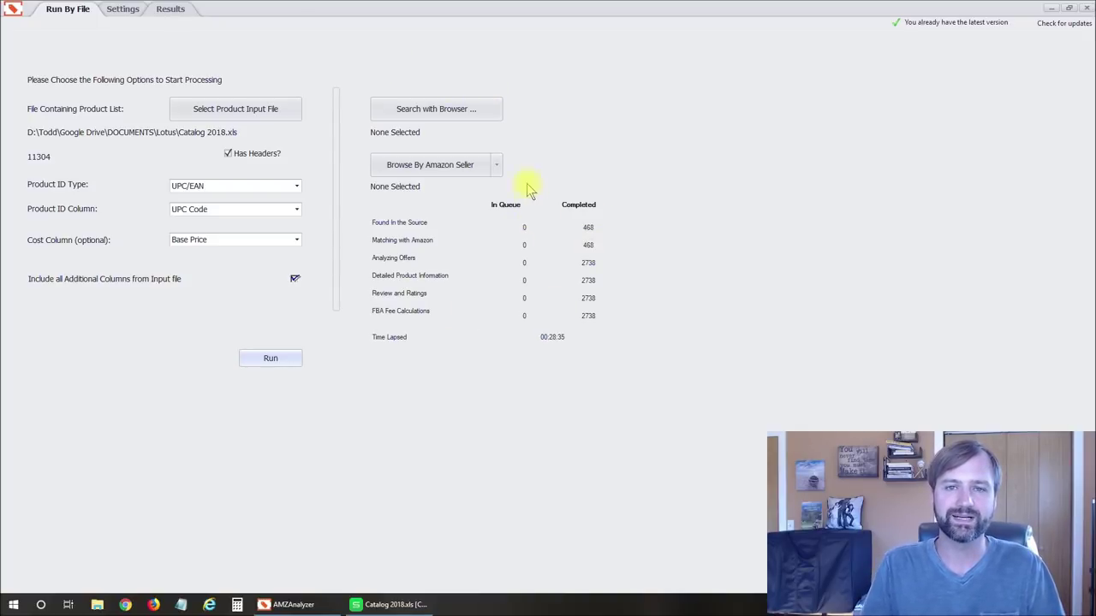
{"action": "left_click", "coordinate": [171, 11]}
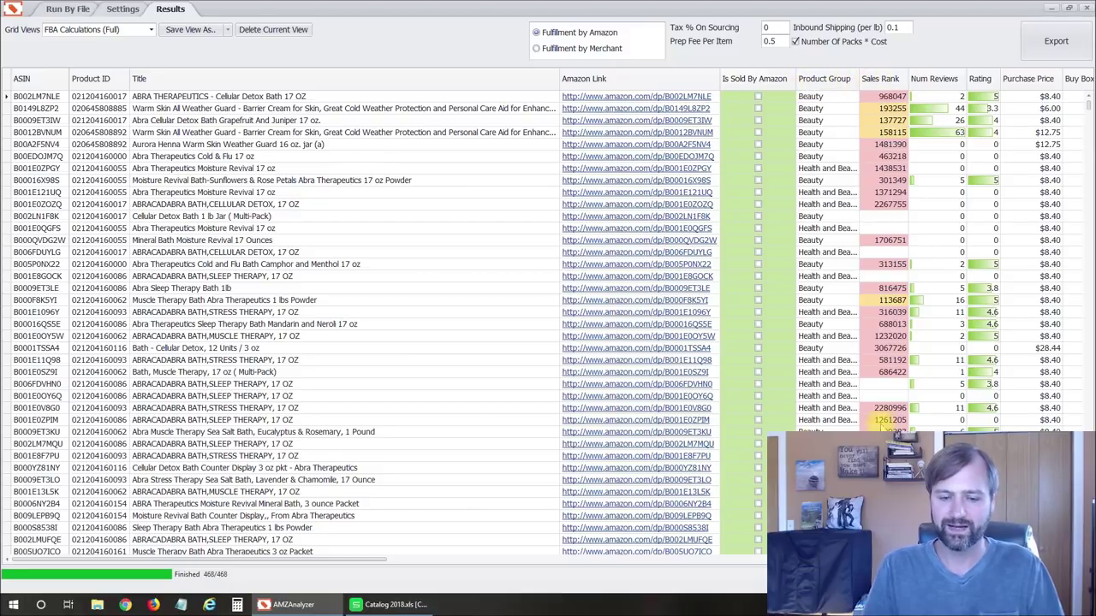
Scroll the FBA Calculations (Full) grid right to reveal the fee, Profit and ROI columns
{"action": "left_click_drag", "start_coordinate": [377, 565], "coordinate": [568, 561]}
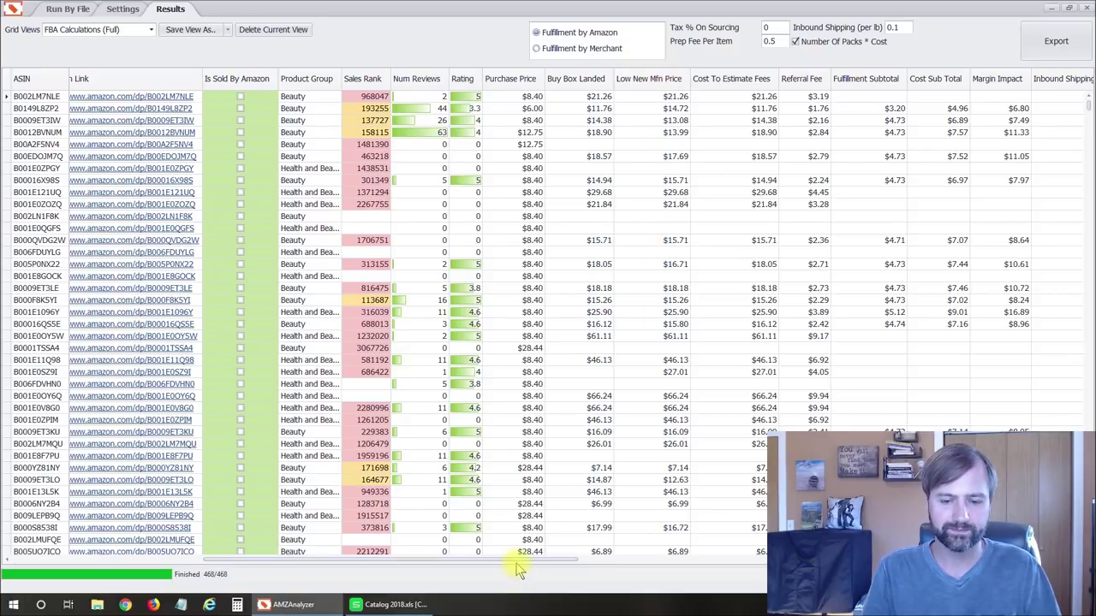
{"action": "left_click_drag", "start_coordinate": [517, 563], "coordinate": [642, 560]}
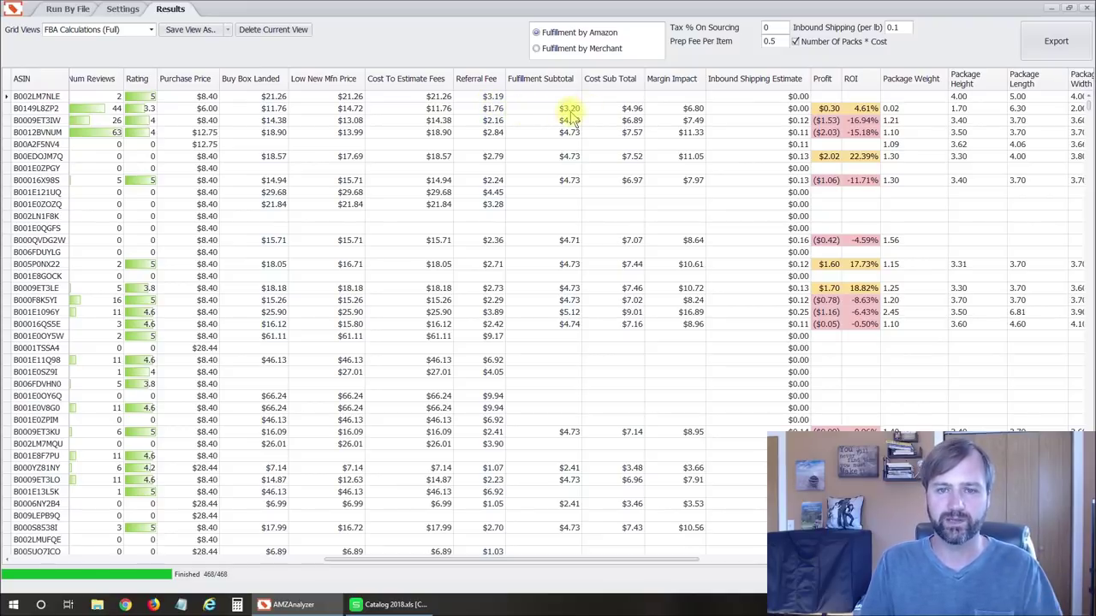
{"action": "left_click", "coordinate": [689, 109]}
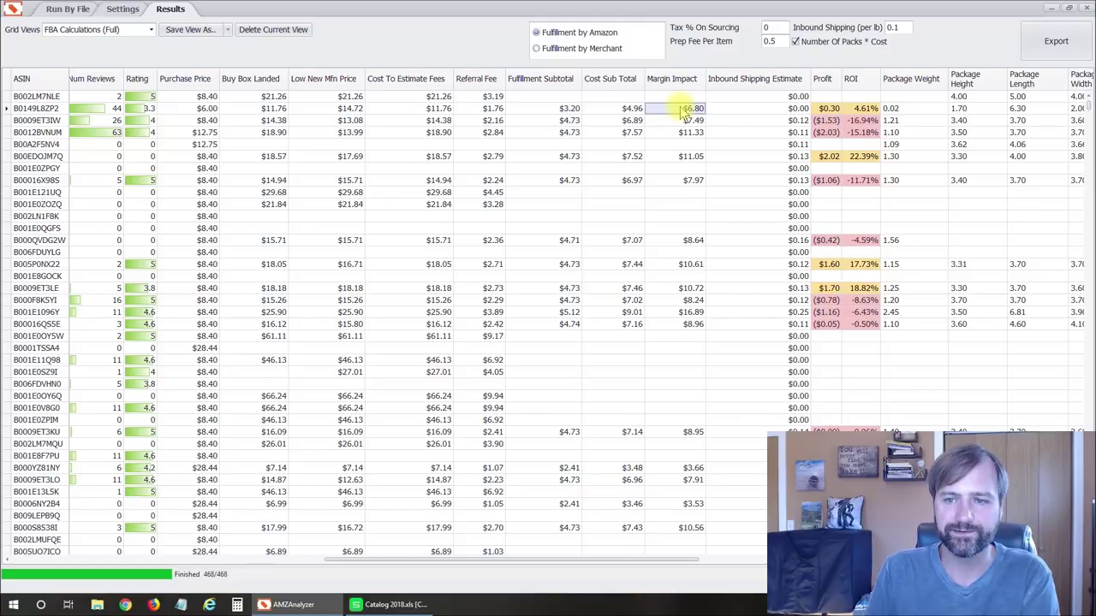
{"action": "left_click", "coordinate": [798, 111]}
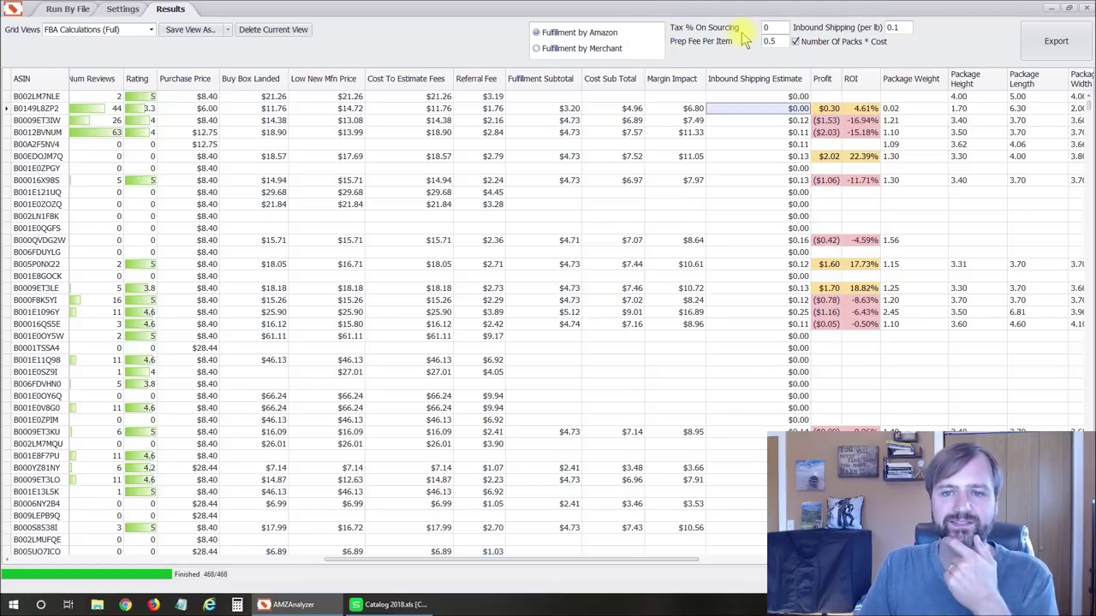
{"action": "left_click", "coordinate": [770, 27]}
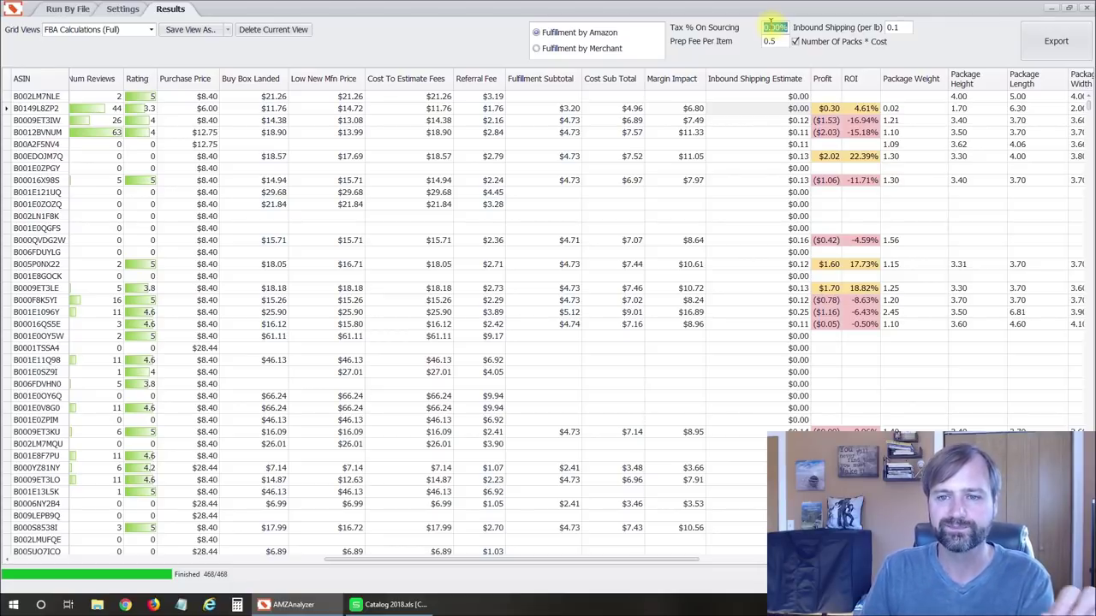
{"action": "left_click", "coordinate": [774, 41]}
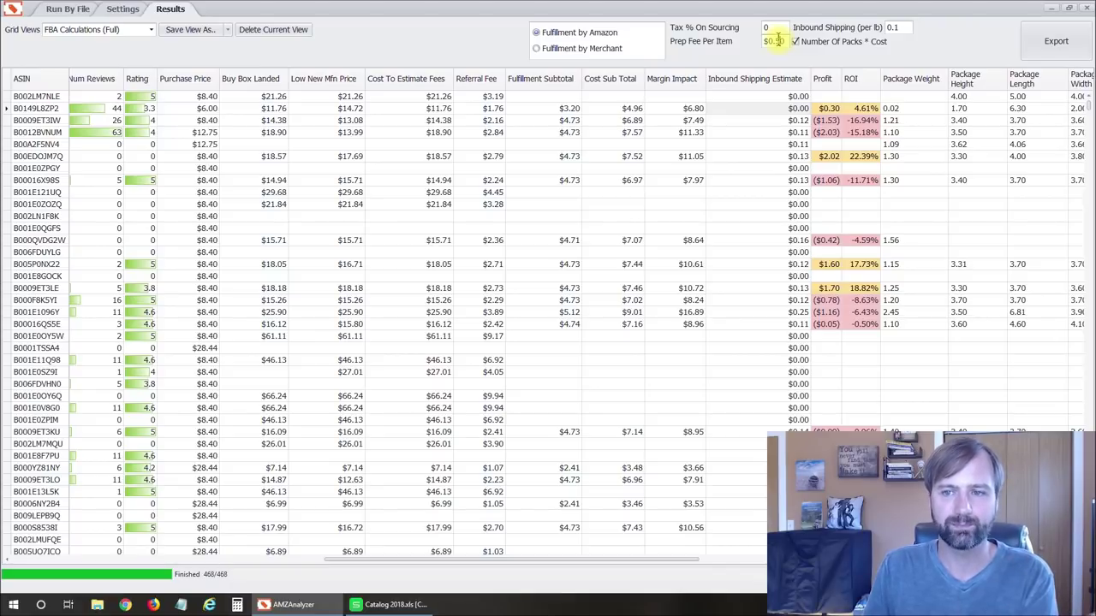
{"action": "double_click", "coordinate": [902, 28]}
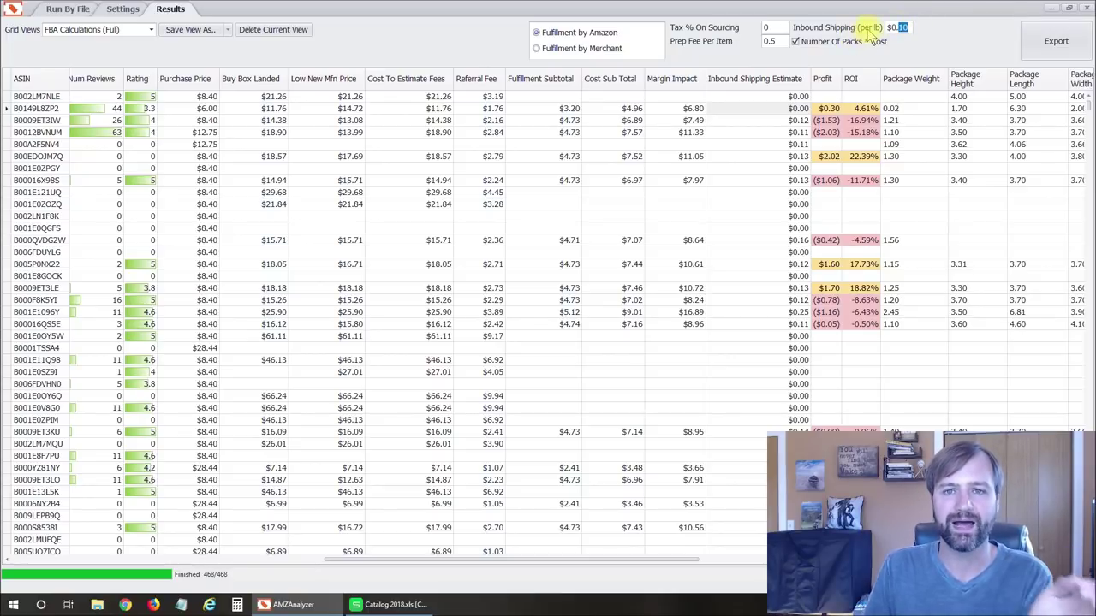
{"action": "left_click", "coordinate": [905, 26]}
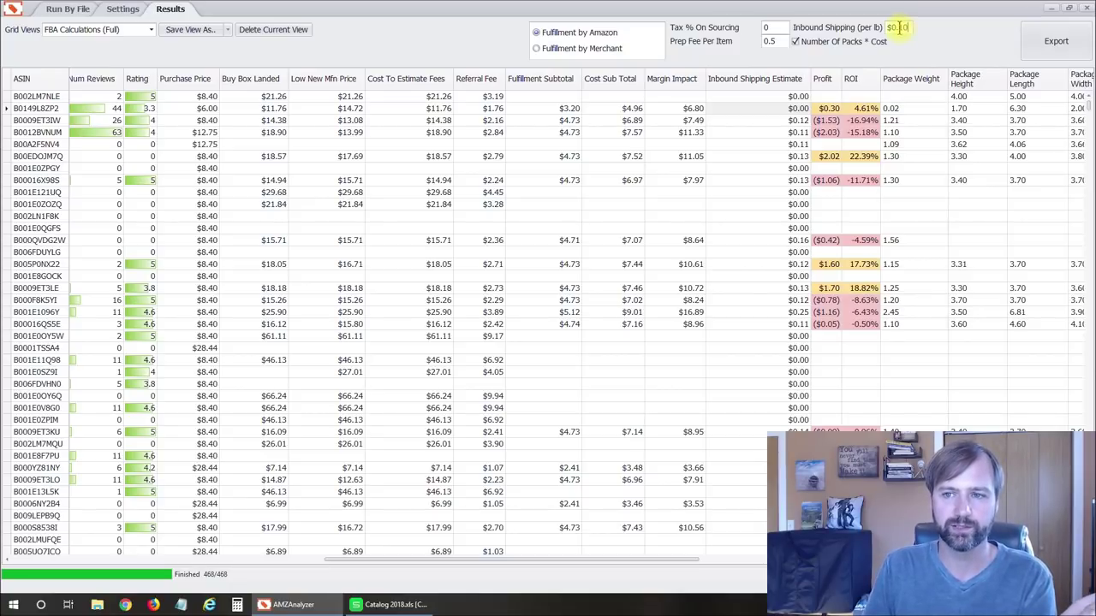
{"action": "left_click_drag", "start_coordinate": [898, 27], "coordinate": [916, 36]}
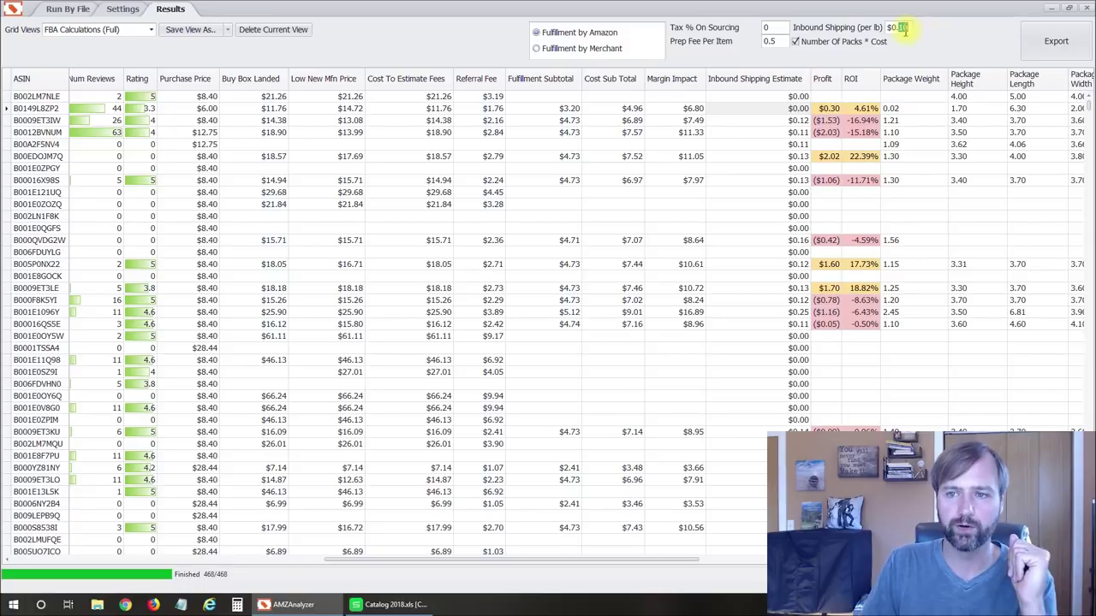
{"action": "double_click", "coordinate": [905, 24]}
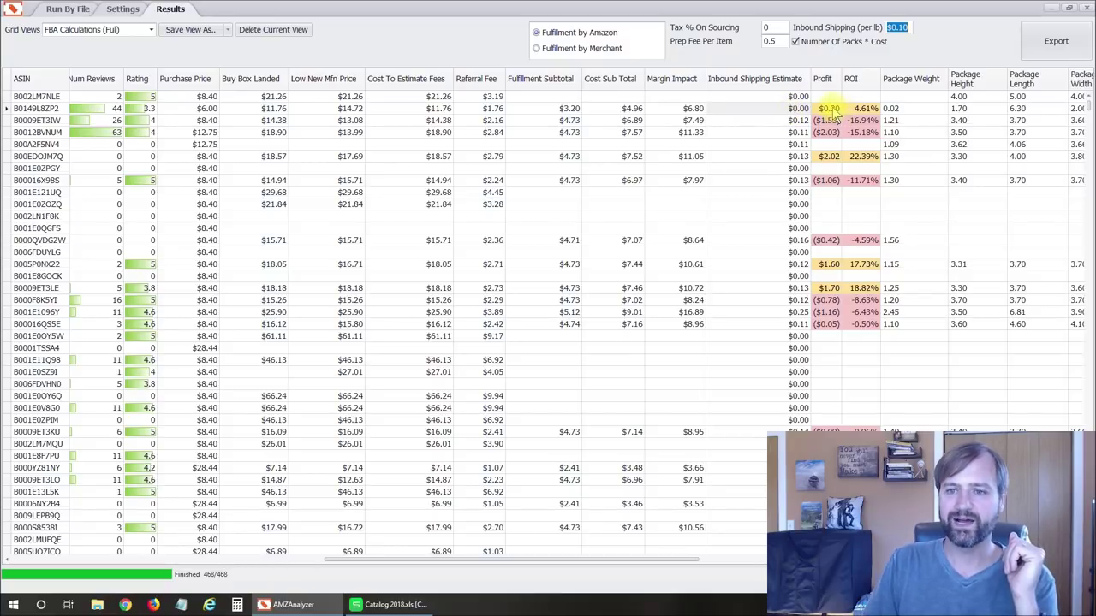
{"action": "mouse_move", "coordinate": [828, 115]}
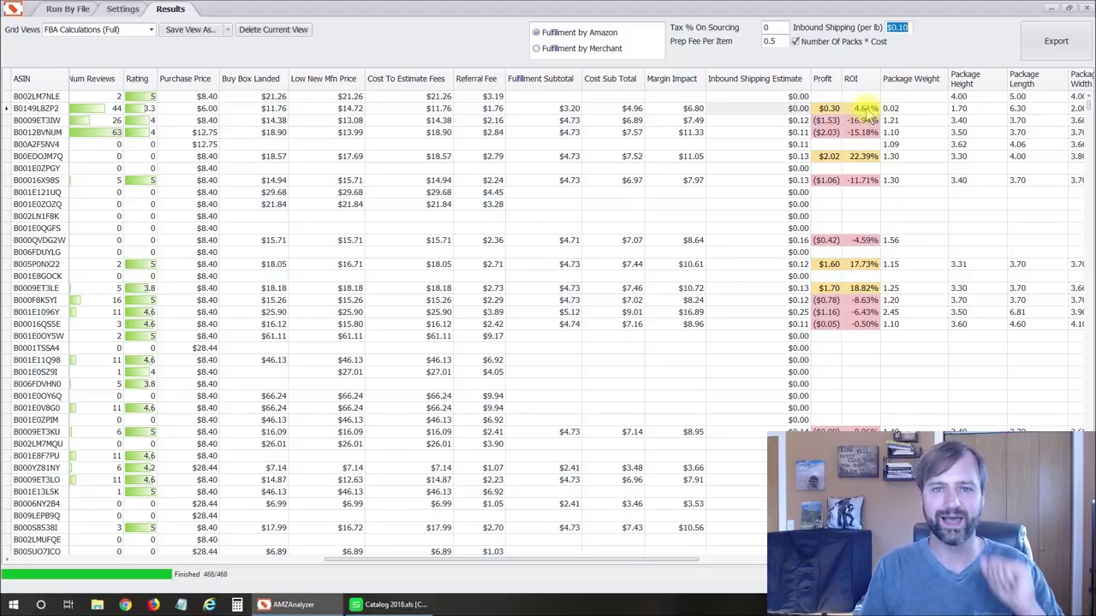
{"action": "left_click_drag", "start_coordinate": [635, 557], "coordinate": [813, 569]}
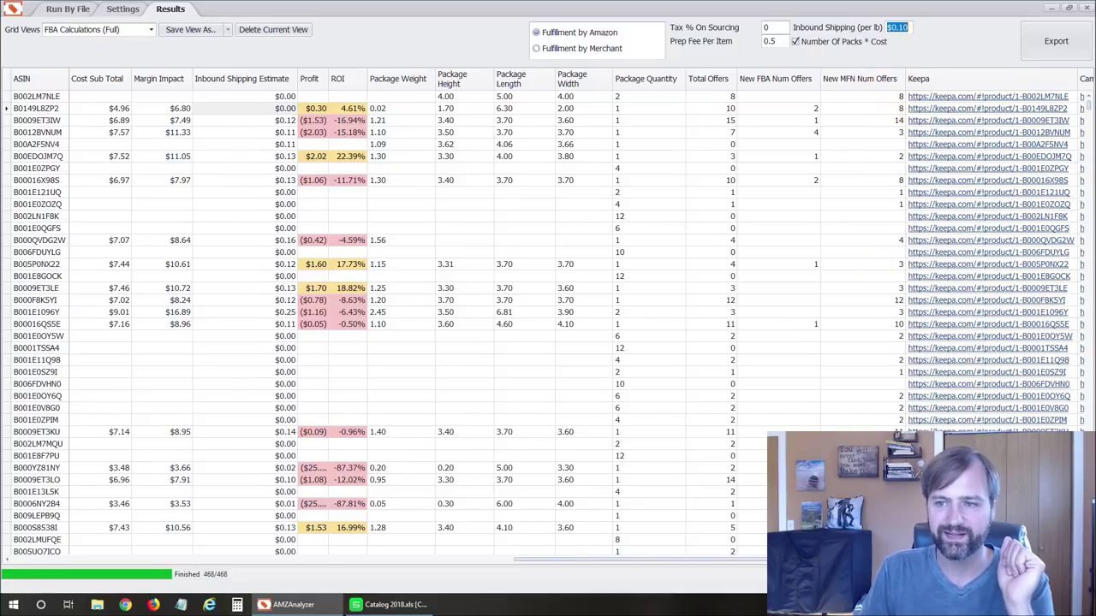
{"action": "scroll", "coordinate": [581, 313], "scroll_direction": "right", "scroll_amount": 10}
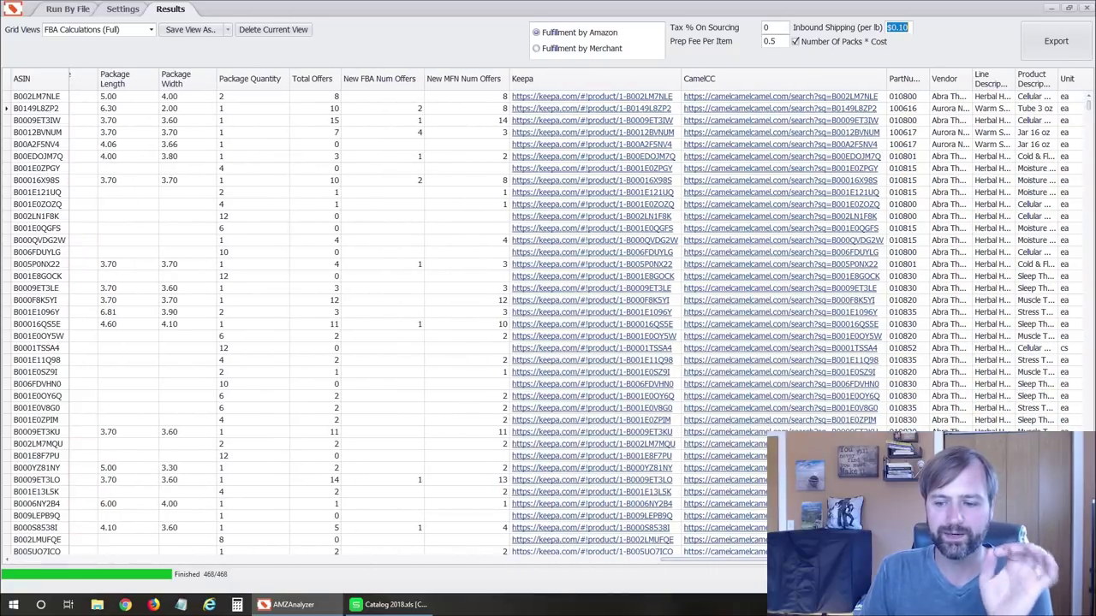
{"action": "scroll", "coordinate": [547, 316], "scroll_direction": "right", "scroll_amount": 3}
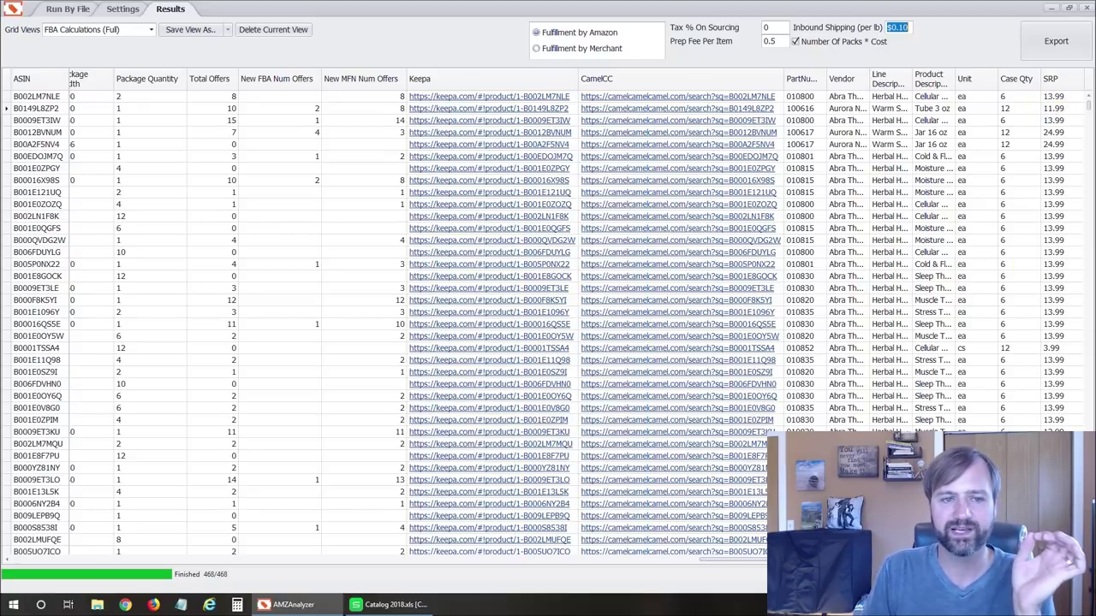
{"action": "scroll", "coordinate": [548, 317], "scroll_direction": "left", "scroll_amount": 10}
{"action": "scroll", "coordinate": [548, 317], "scroll_direction": "left", "scroll_amount": 3}
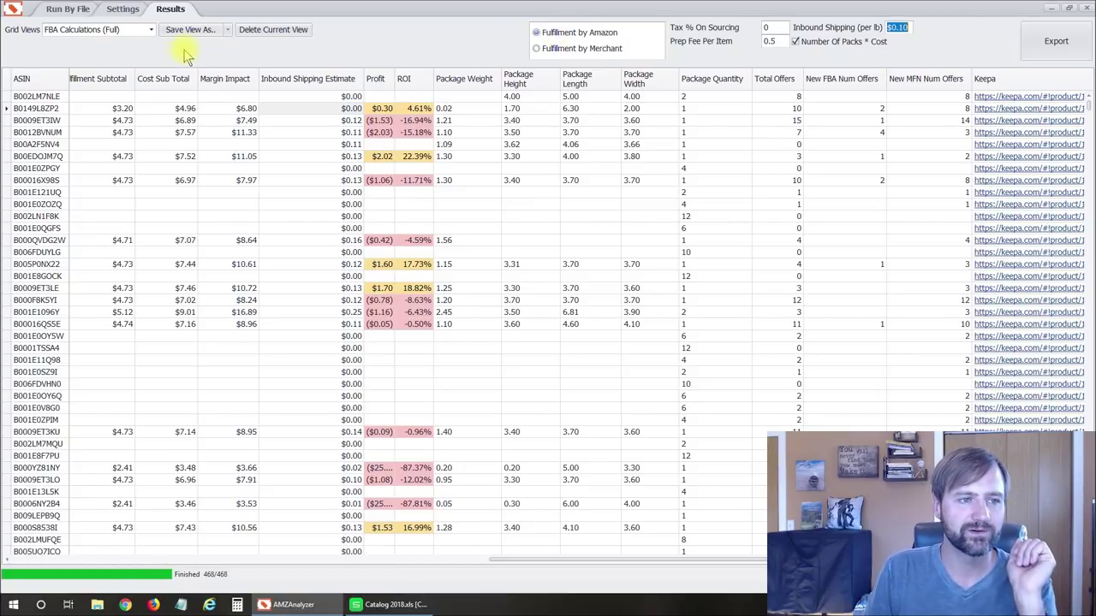
Switch grid views to the Potential Winners View showing 13 filtered products
{"action": "left_click", "coordinate": [152, 32]}
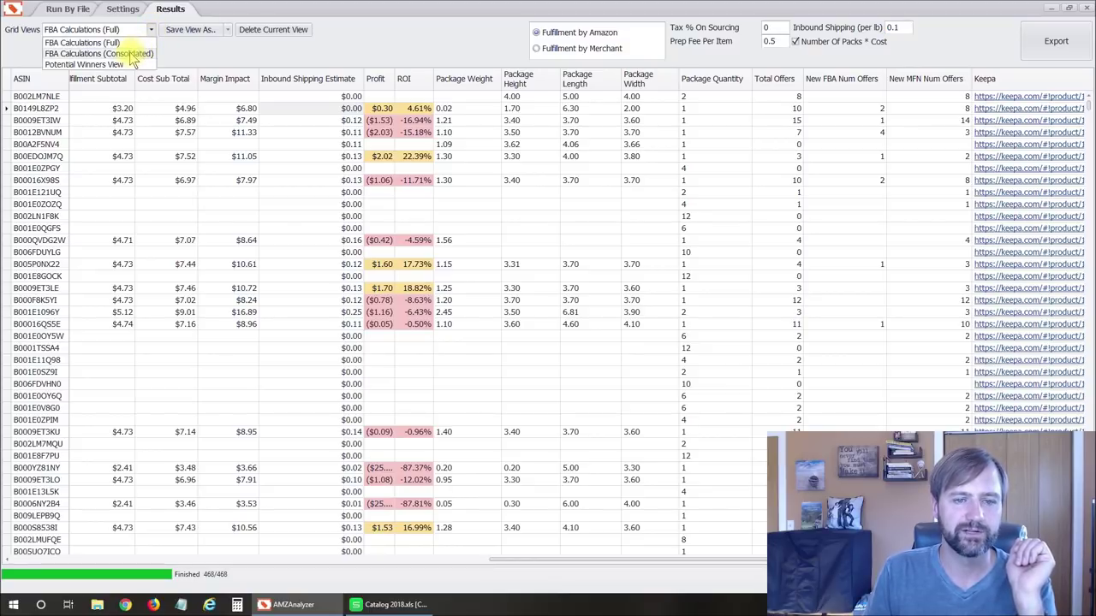
{"action": "left_click", "coordinate": [128, 53]}
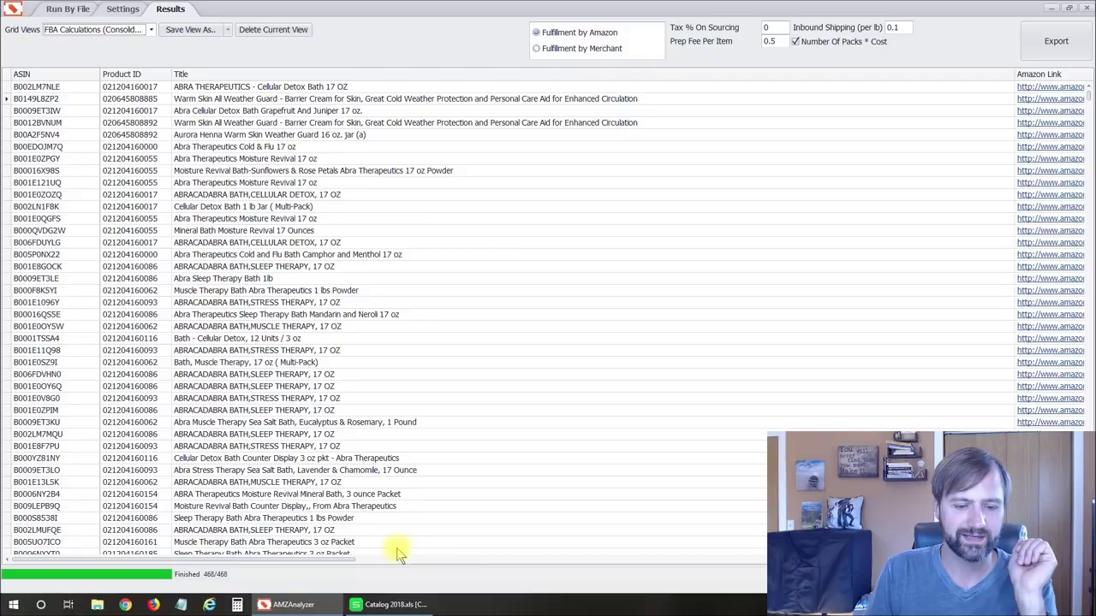
{"action": "left_click_drag", "start_coordinate": [349, 562], "coordinate": [1033, 558]}
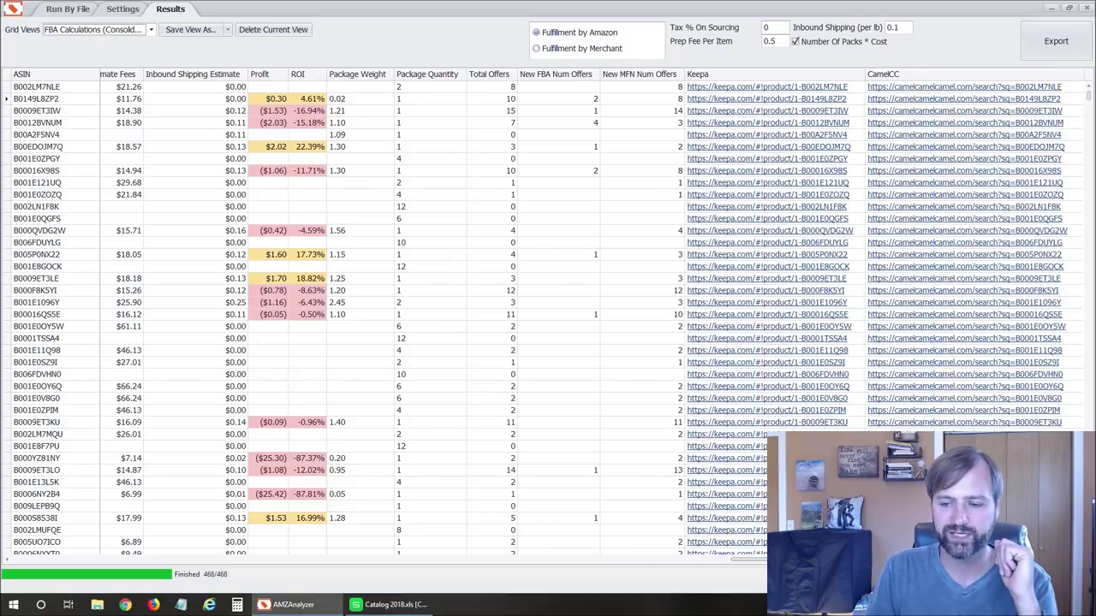
{"action": "scroll", "coordinate": [338, 242], "scroll_direction": "left", "scroll_amount": 10}
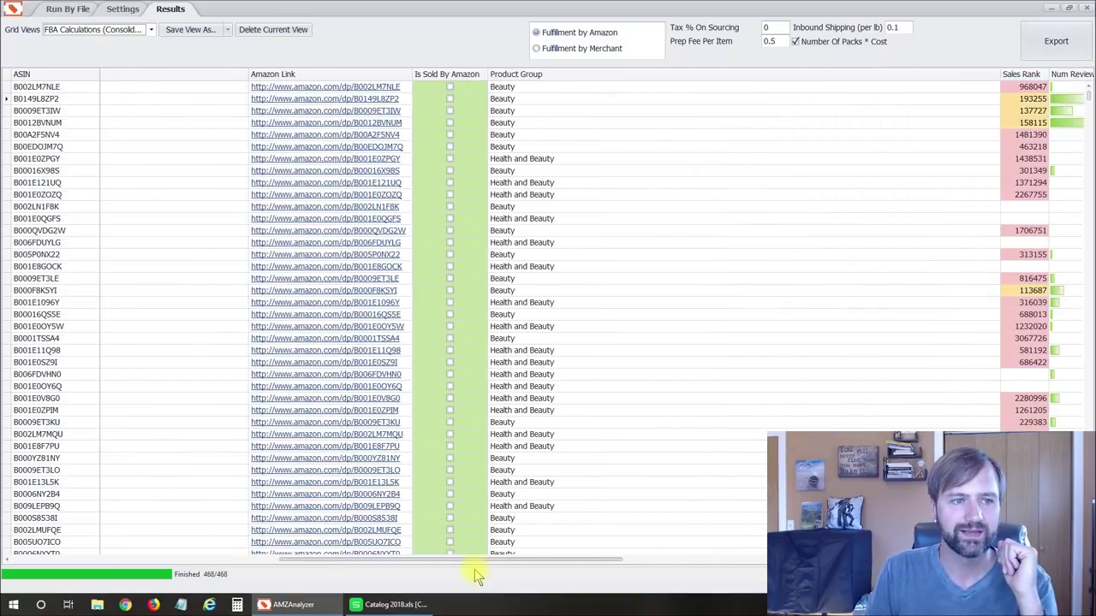
{"action": "left_click", "coordinate": [120, 31]}
{"action": "left_click", "coordinate": [108, 65]}
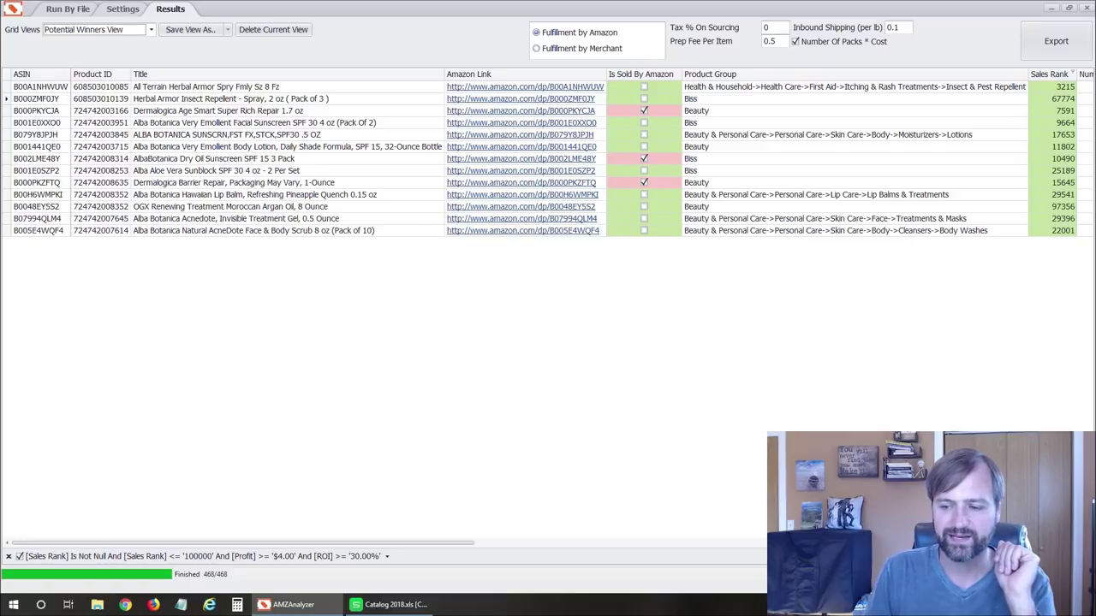
Inspect and cancel the Filter Editor, then switch to the unfiltered FBA Calculations (Full) view
{"action": "left_click", "coordinate": [1061, 556]}
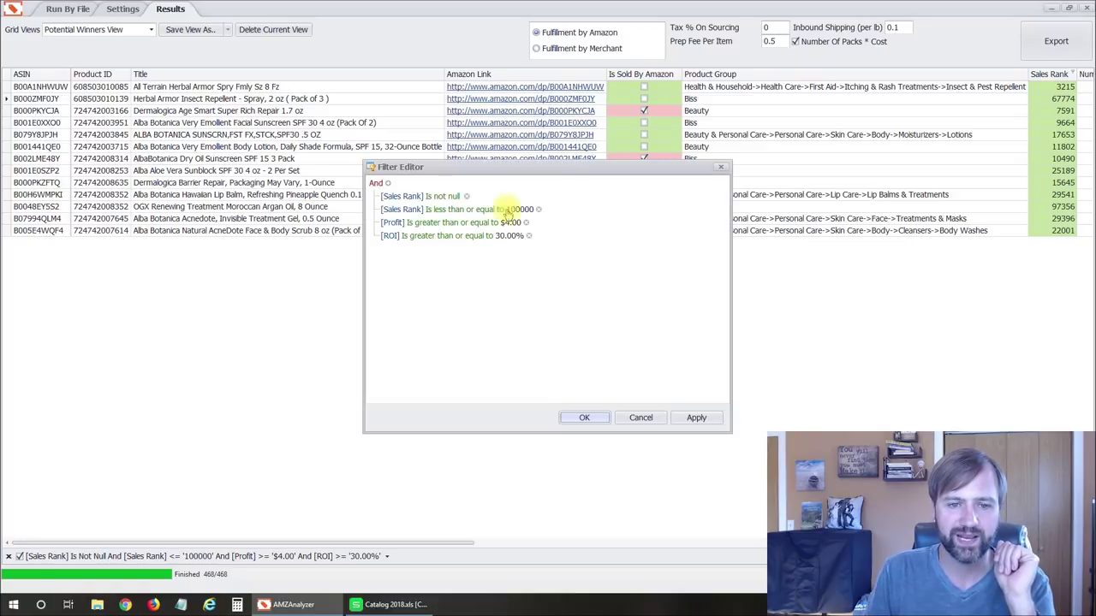
{"action": "left_click", "coordinate": [644, 418]}
{"action": "left_click_drag", "start_coordinate": [444, 545], "coordinate": [490, 545]}
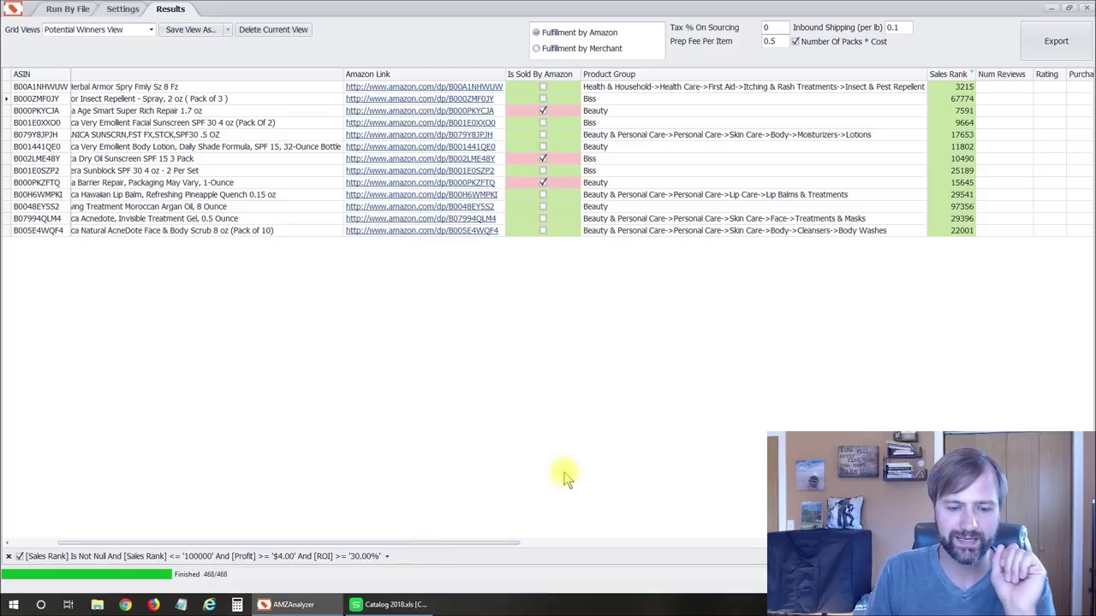
{"action": "left_click", "coordinate": [145, 34]}
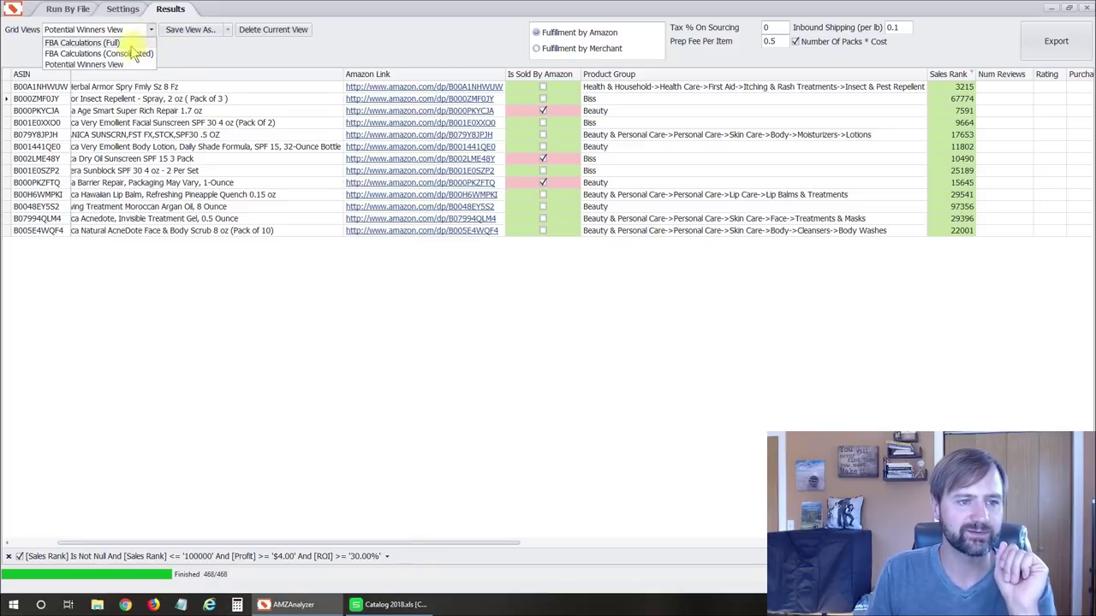
{"action": "left_click", "coordinate": [128, 42]}
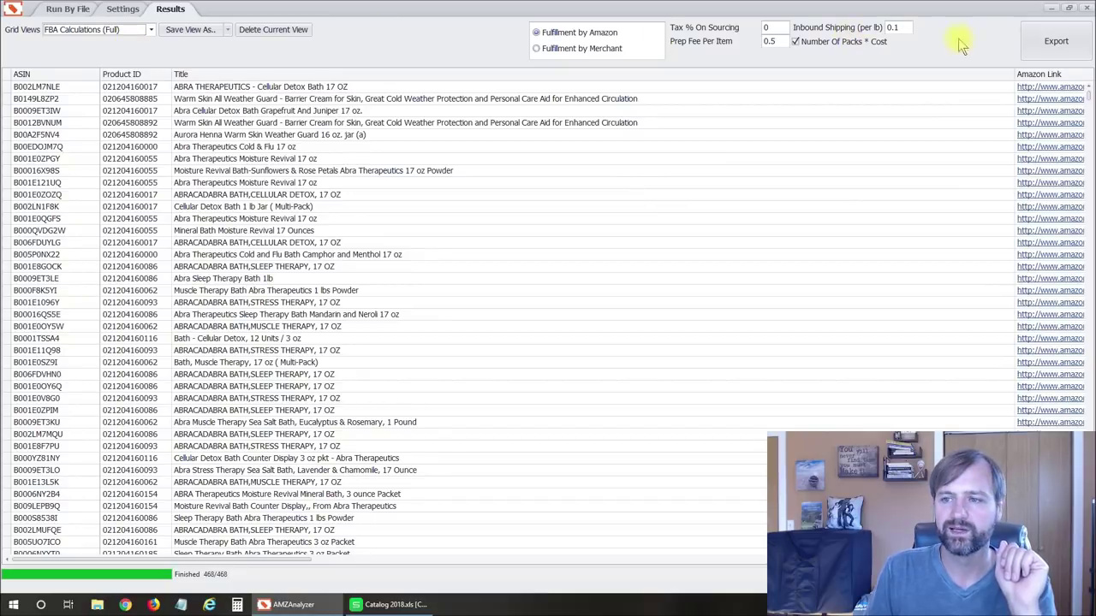
Export the FBA Calculations (Full) results to an Excel file named 'AMZ Lotus' and dismiss the confirmation
{"action": "left_click", "coordinate": [1058, 41]}
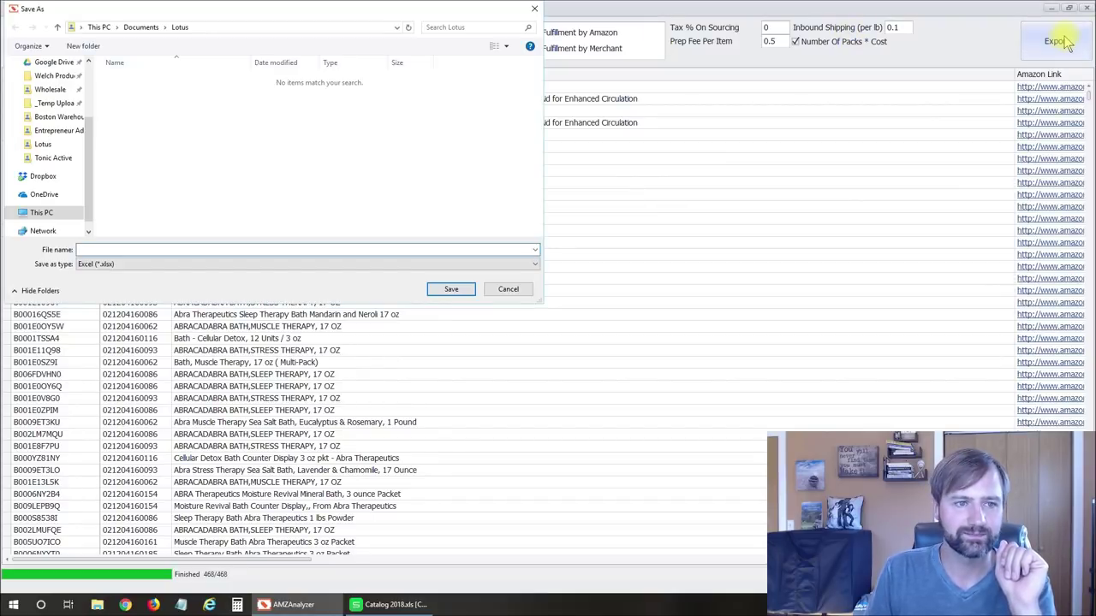
{"action": "left_click", "coordinate": [205, 251]}
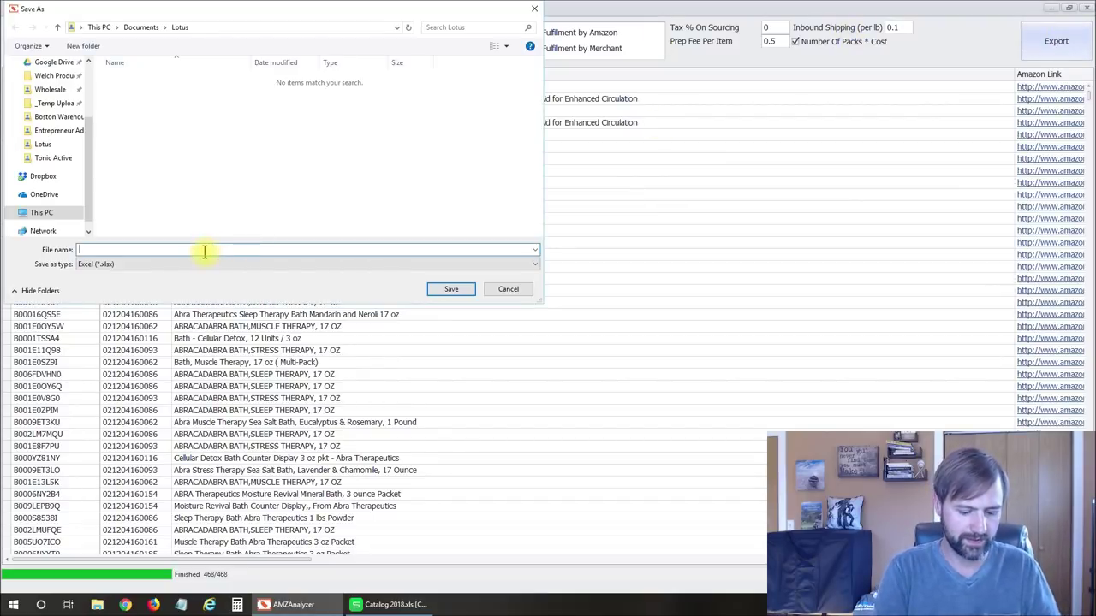
{"action": "type", "text": "AMZ"}
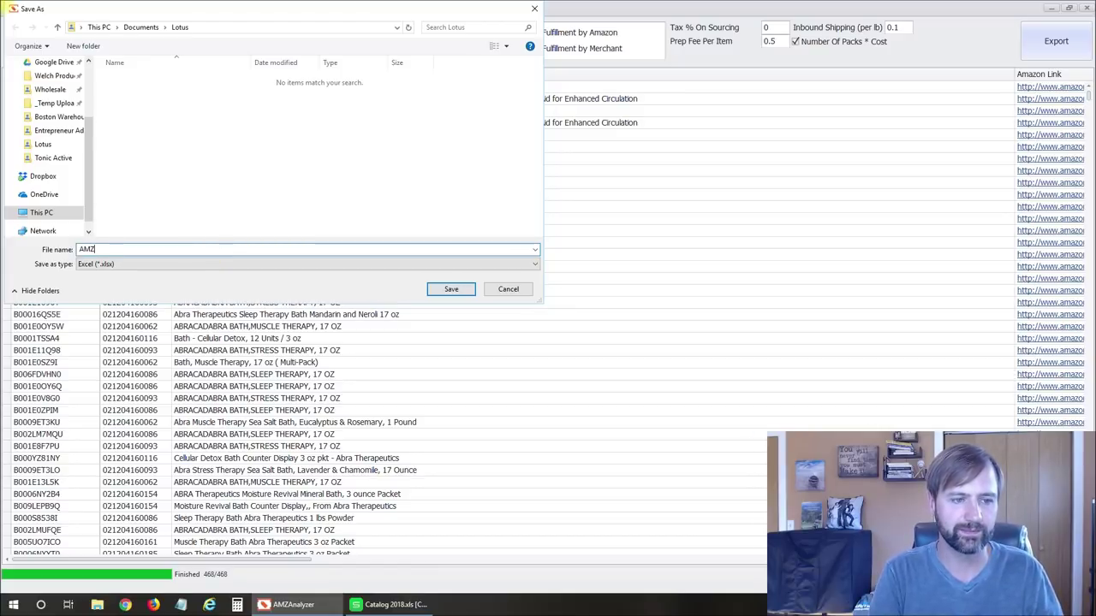
{"action": "type", "text": " Lotus"}
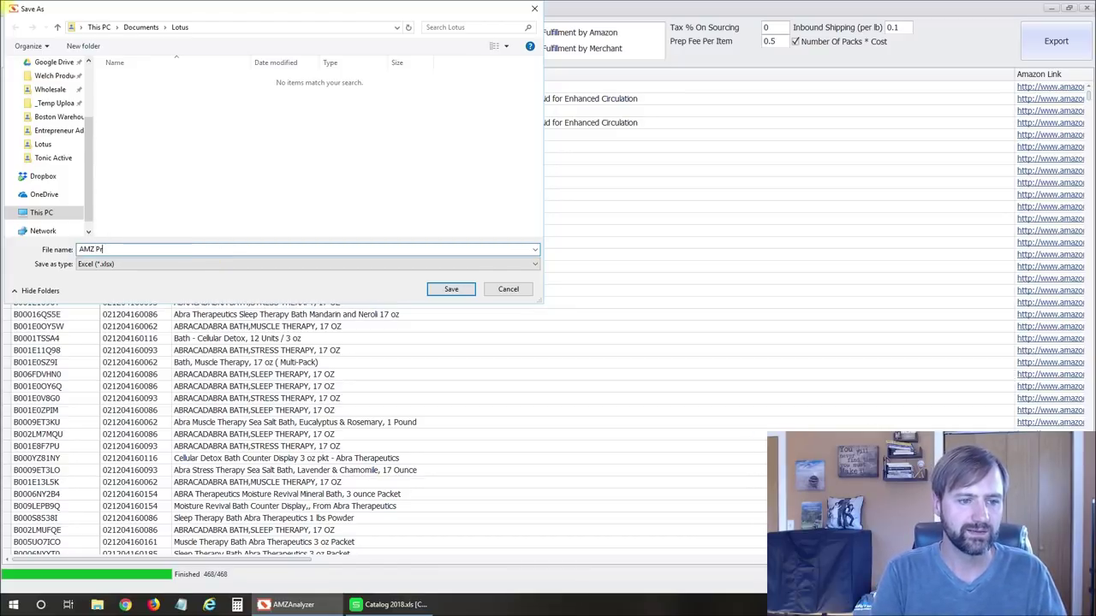
{"action": "key", "text": "Return"}
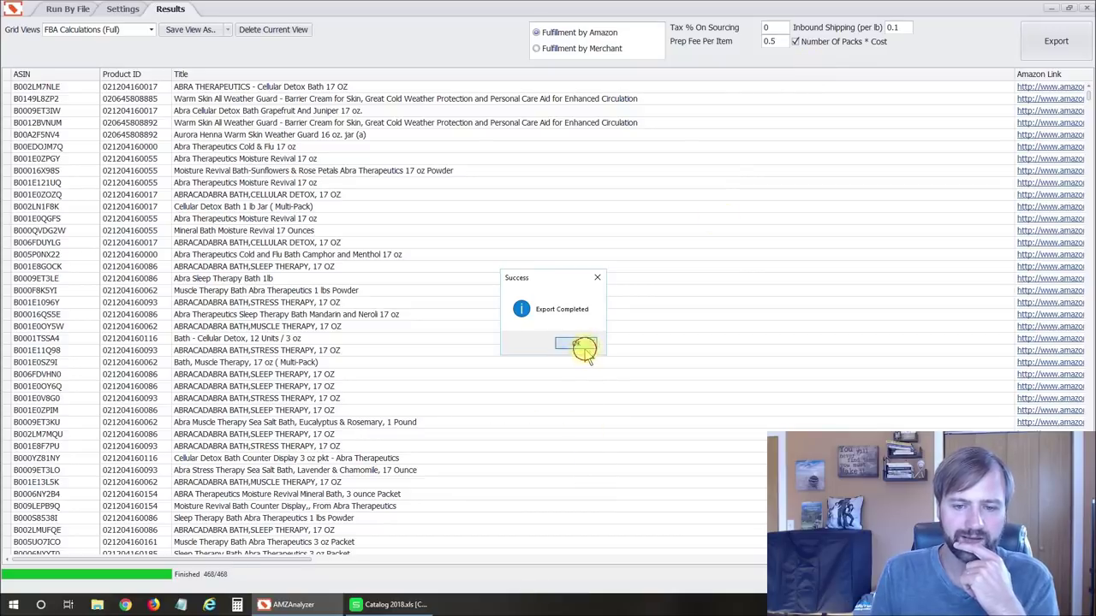
{"action": "left_click", "coordinate": [578, 344]}
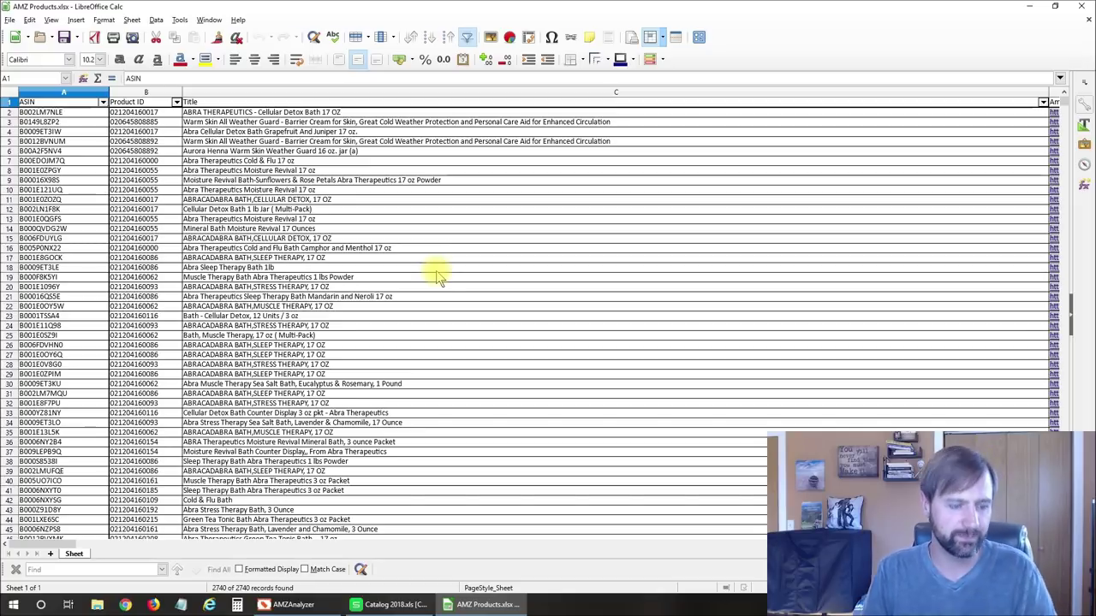
Set columns A through R to a 0.5" column width
{"action": "left_click", "coordinate": [67, 92]}
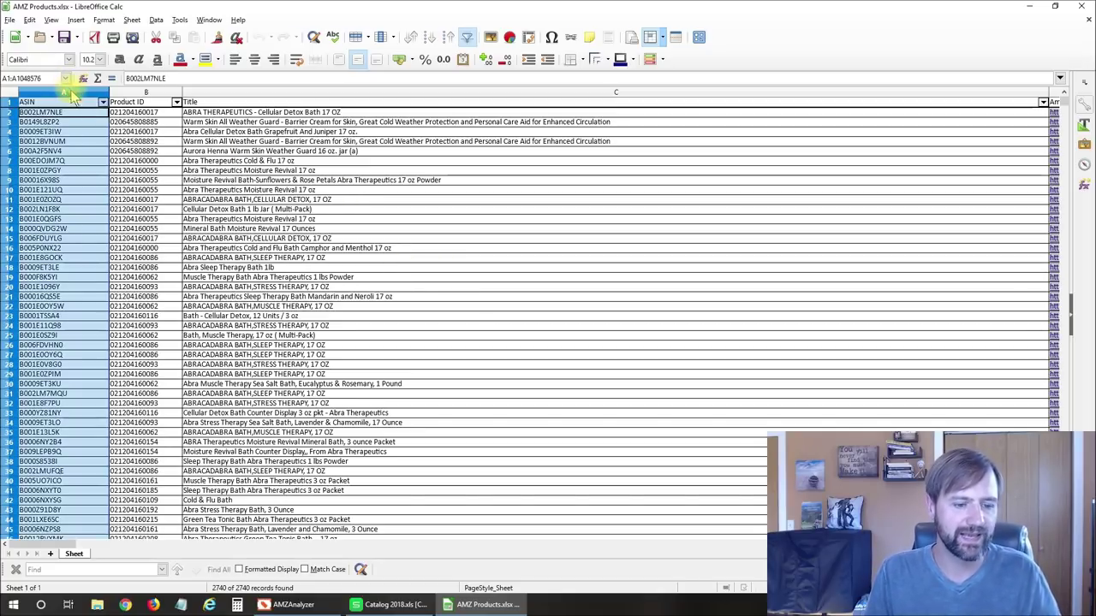
{"action": "left_click_drag", "start_coordinate": [41, 544], "coordinate": [288, 550]}
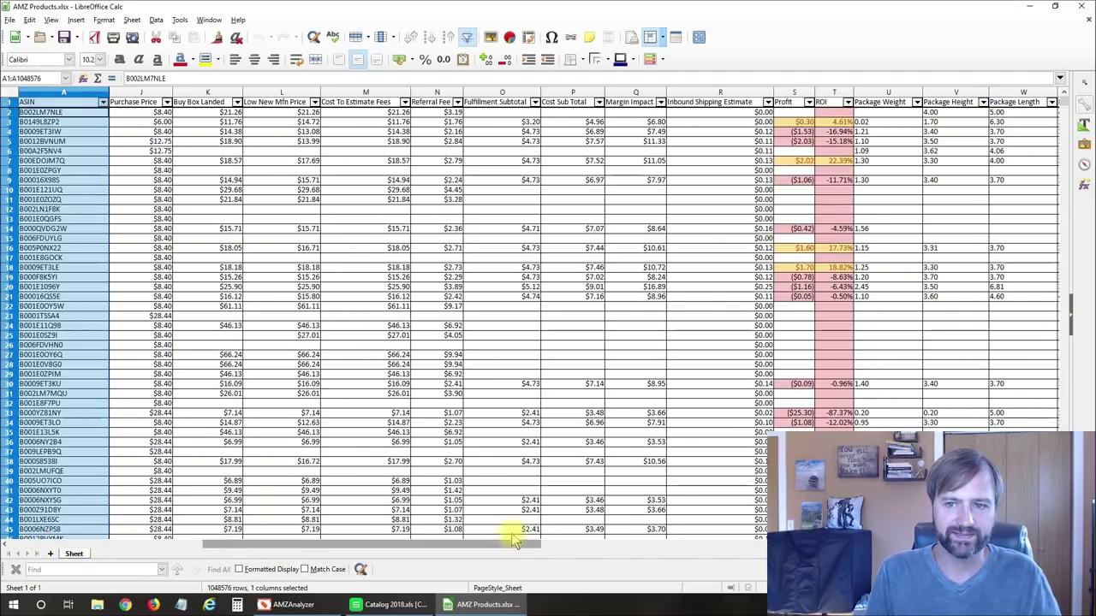
{"action": "left_click", "coordinate": [738, 94], "text": "shift"}
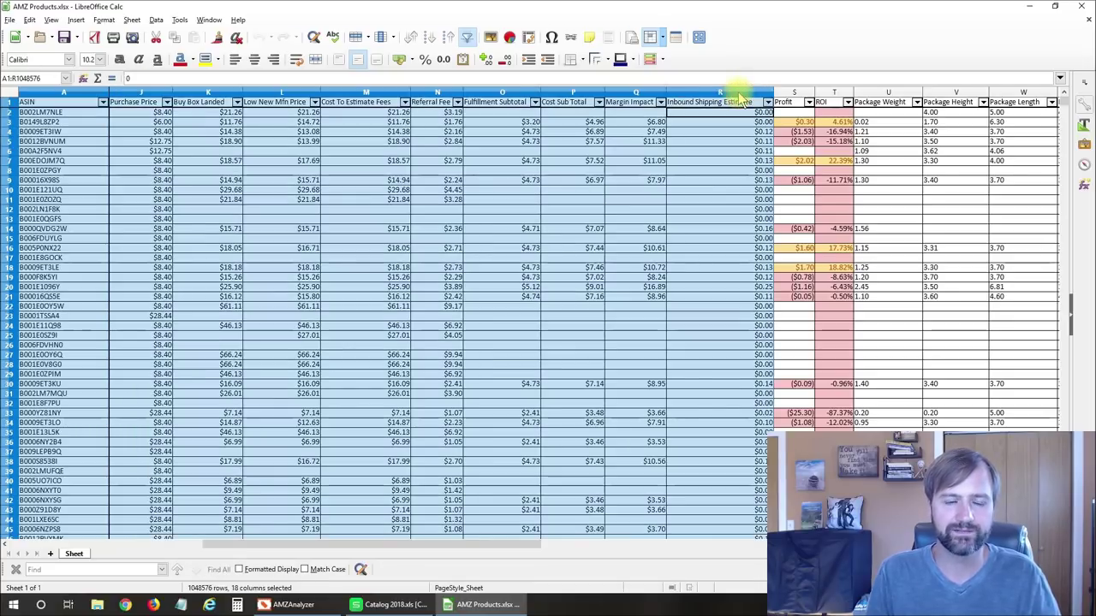
{"action": "right_click", "coordinate": [738, 96]}
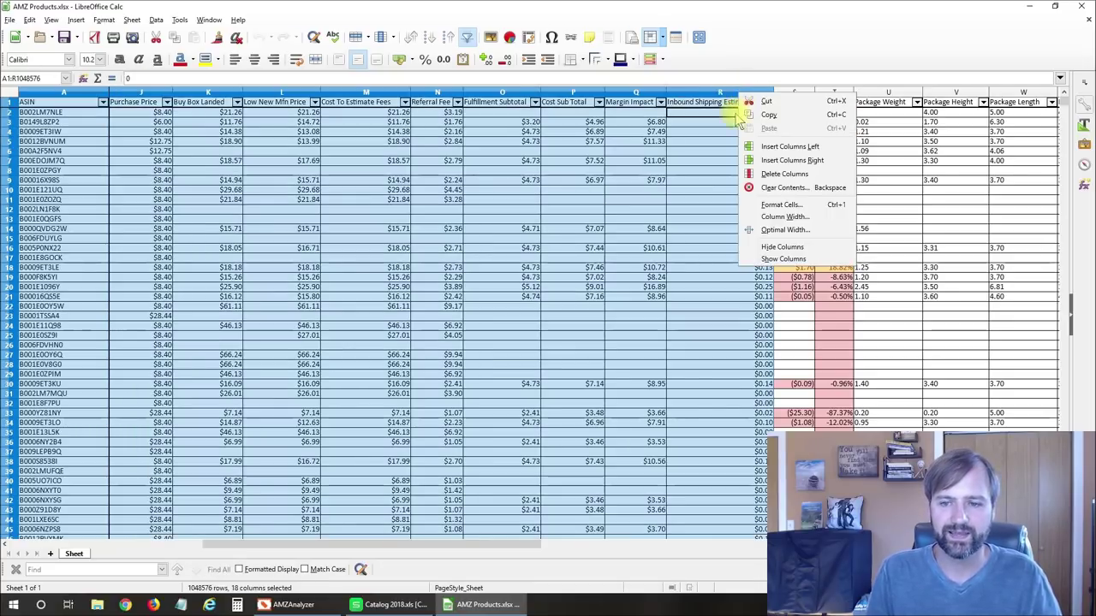
{"action": "left_click", "coordinate": [785, 217]}
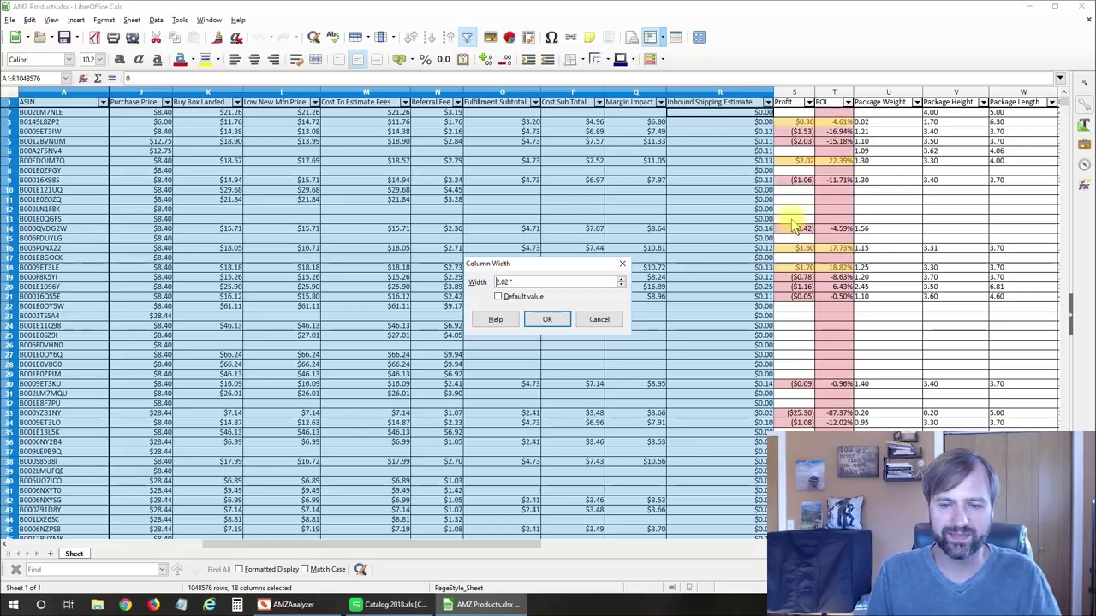
{"action": "double_click", "coordinate": [526, 283]}
{"action": "type", "text": ".5"}
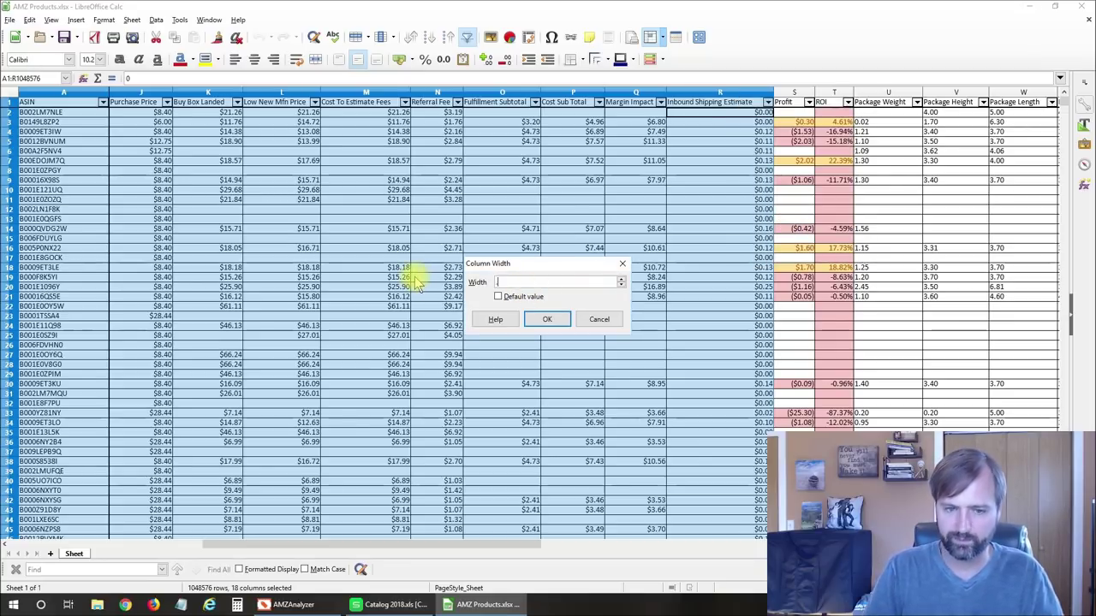
{"action": "left_click", "coordinate": [544, 322]}
{"action": "left_click", "coordinate": [552, 328]}
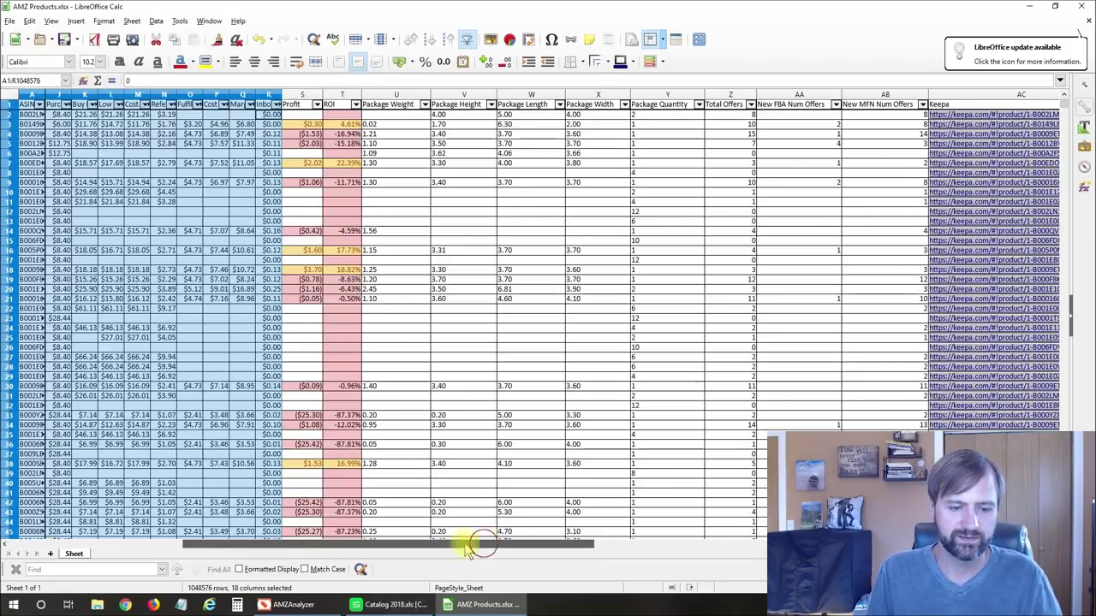
Widen the Title, Product Group and Sales Rank columns so their values are readable
{"action": "scroll", "coordinate": [144, 549], "scroll_direction": "left", "scroll_amount": 1}
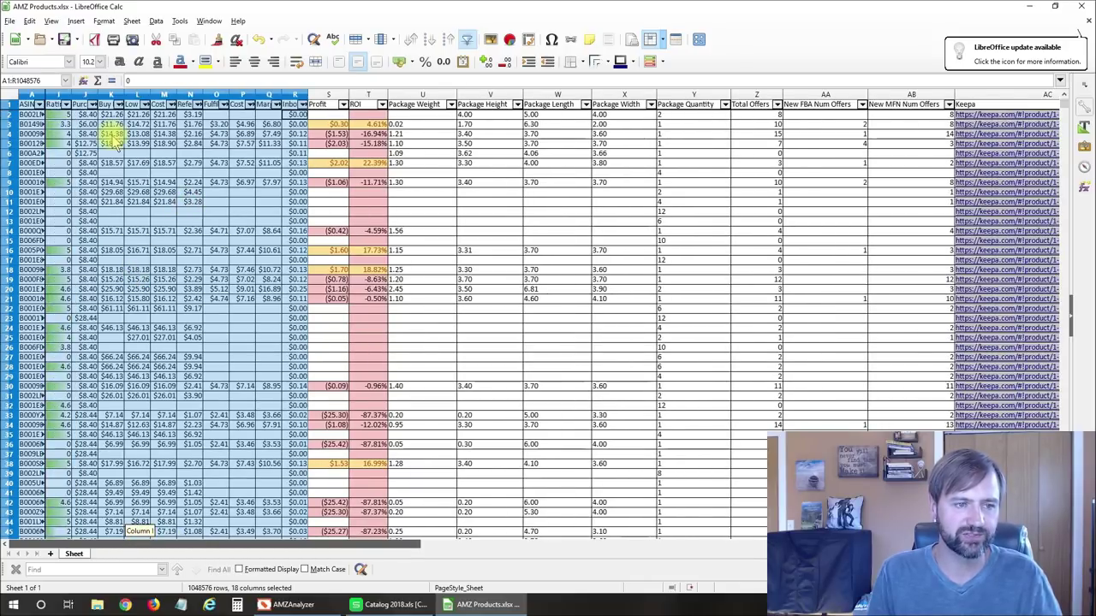
{"action": "scroll", "coordinate": [190, 208], "scroll_direction": "left", "scroll_amount": 7}
{"action": "left_click", "coordinate": [190, 202]}
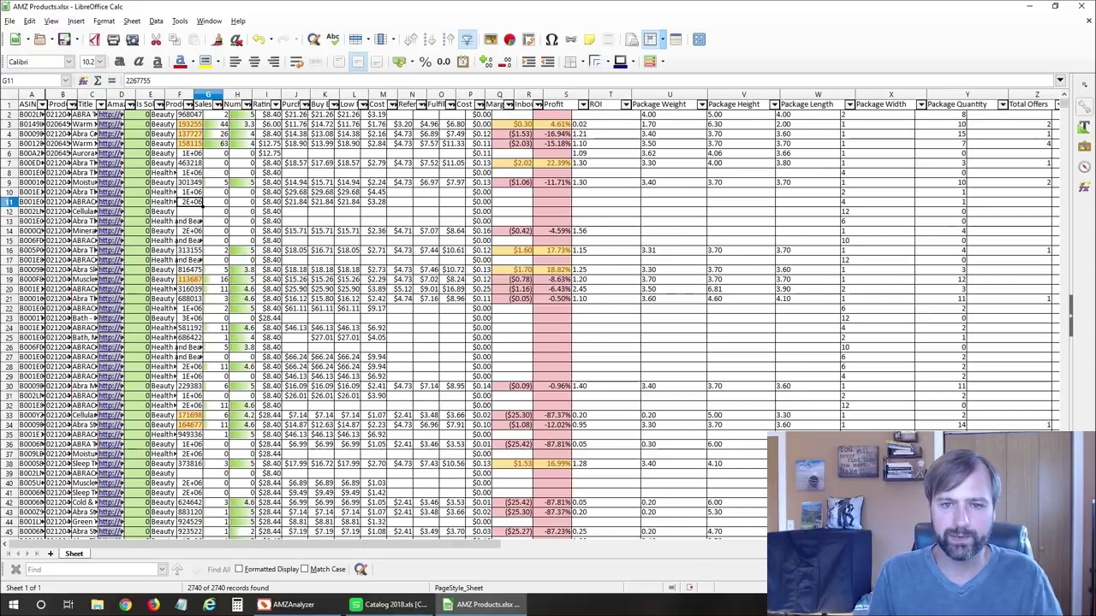
{"action": "scroll", "coordinate": [531, 317], "scroll_direction": "up", "scroll_amount": 2}
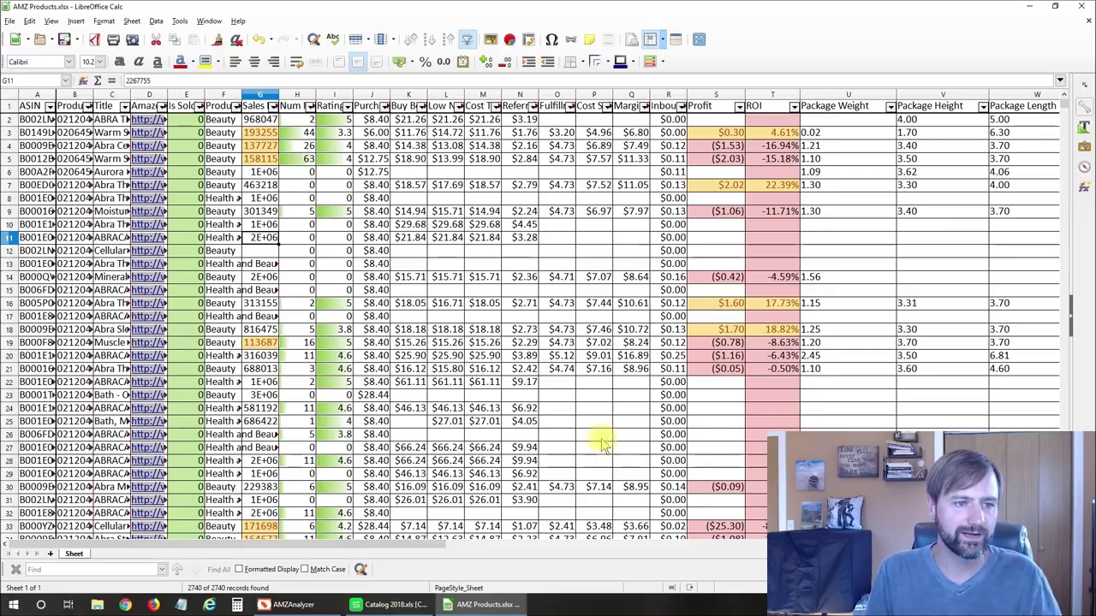
{"action": "left_click_drag", "start_coordinate": [130, 94], "coordinate": [203, 93]}
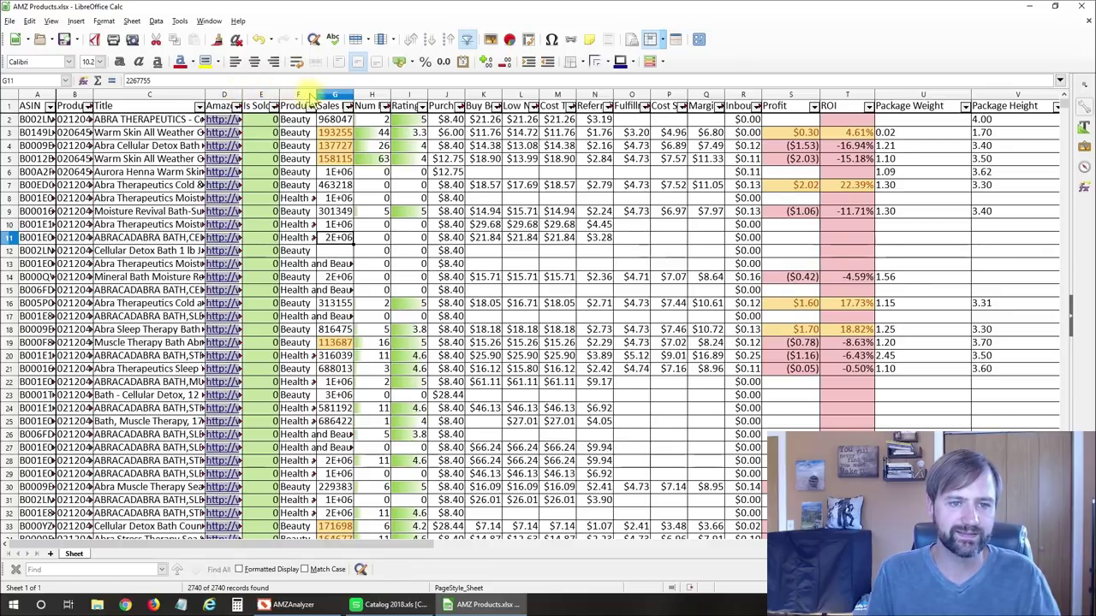
{"action": "left_click_drag", "start_coordinate": [315, 94], "coordinate": [383, 94]}
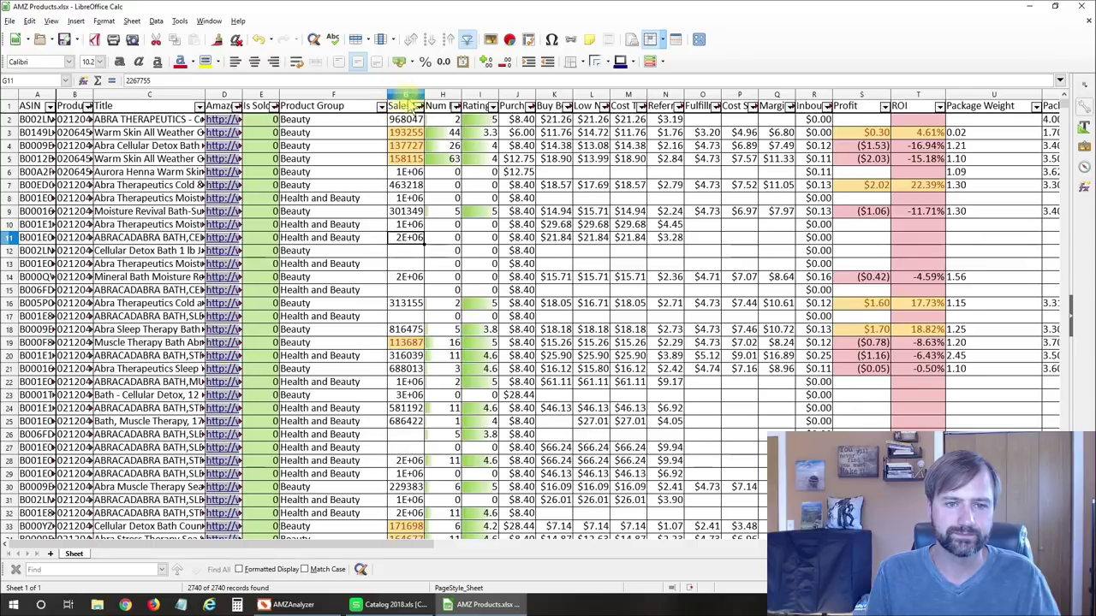
{"action": "left_click", "coordinate": [418, 94]}
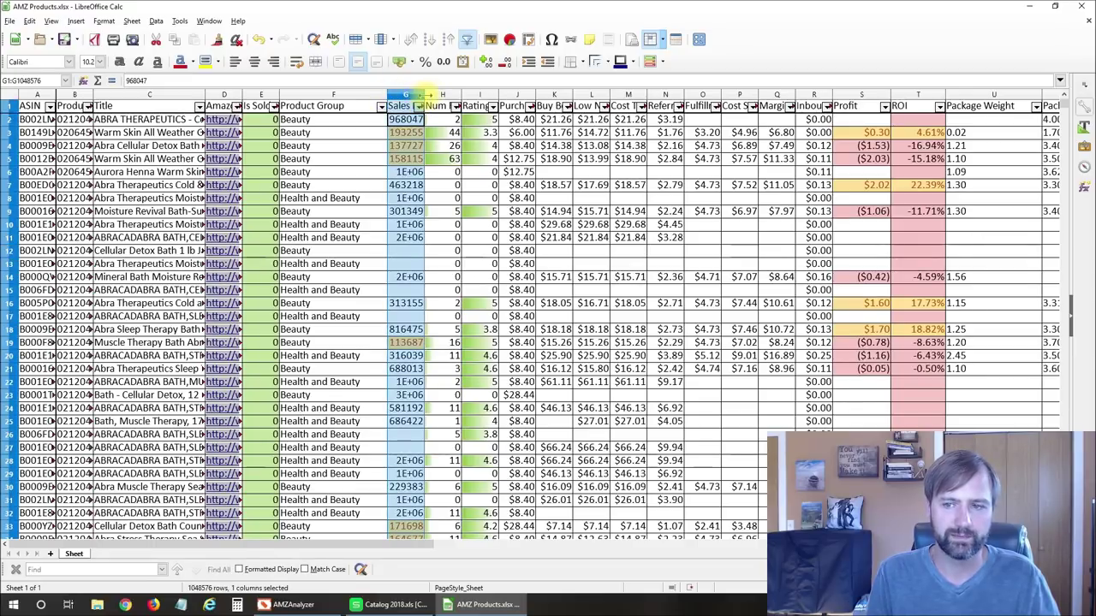
{"action": "left_click_drag", "start_coordinate": [437, 94], "coordinate": [441, 94]}
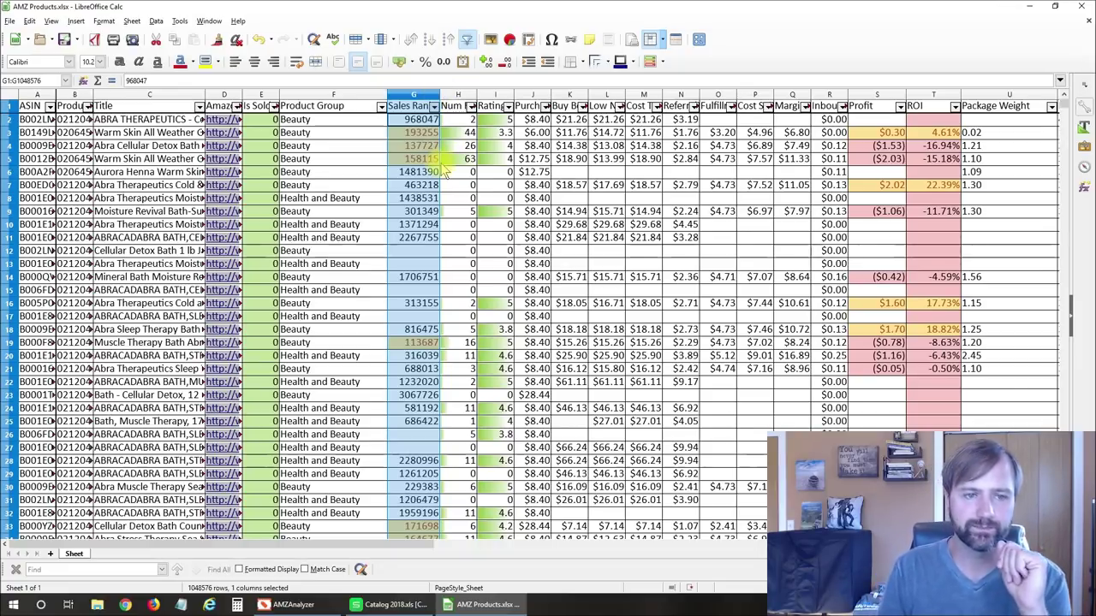
Autofilter the Is Sold By Amazon column to show only rows with value 0
{"action": "left_click", "coordinate": [274, 106]}
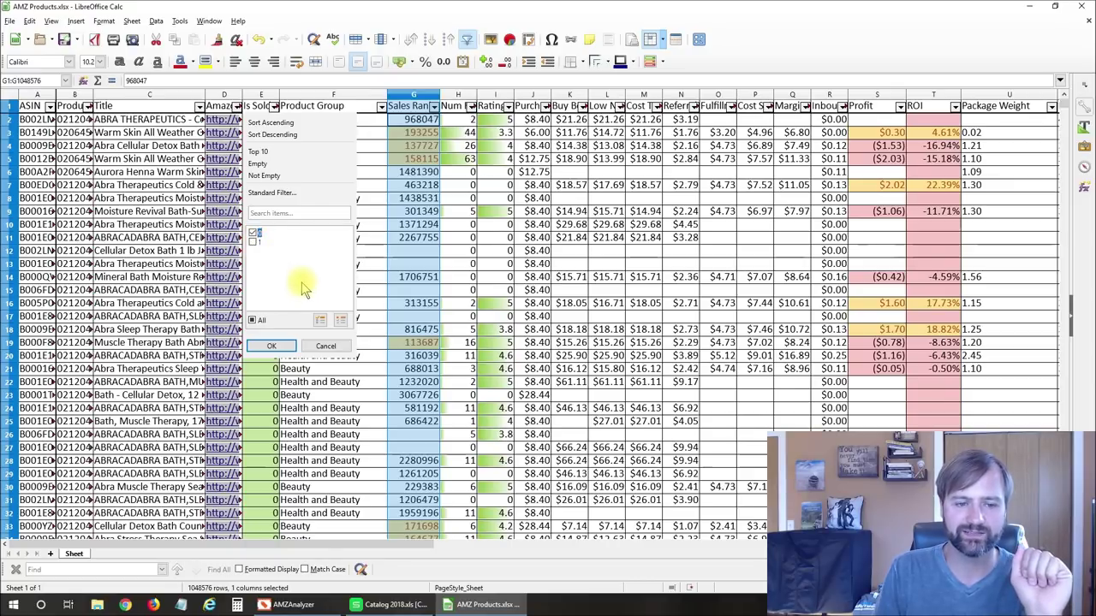
{"action": "left_click", "coordinate": [282, 345]}
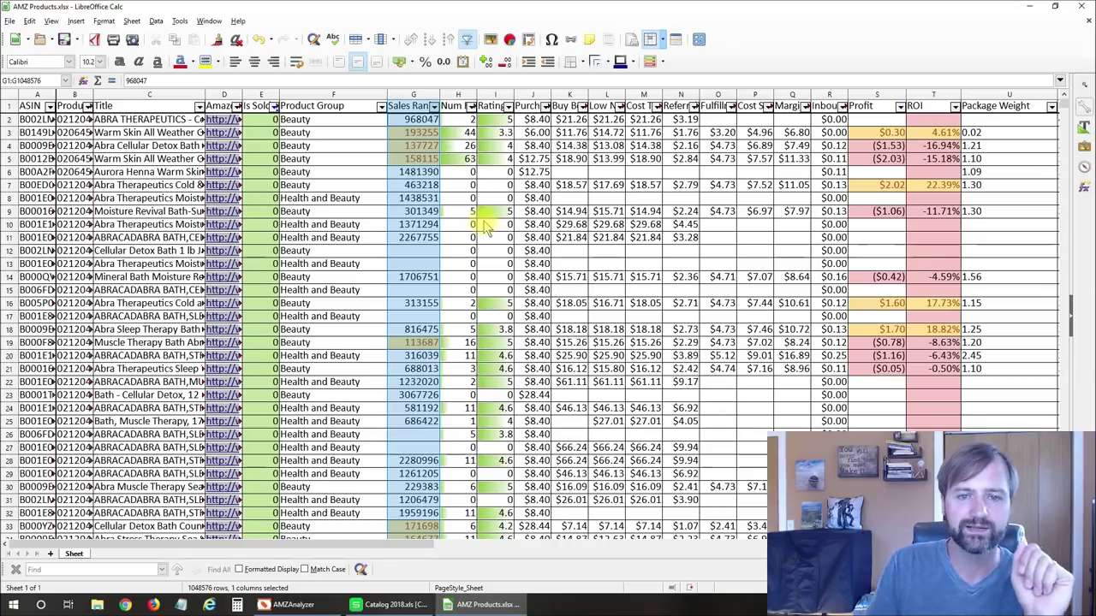
In Standard Filter, add a second criterion: AND Profit greater than 2
{"action": "left_click", "coordinate": [899, 107]}
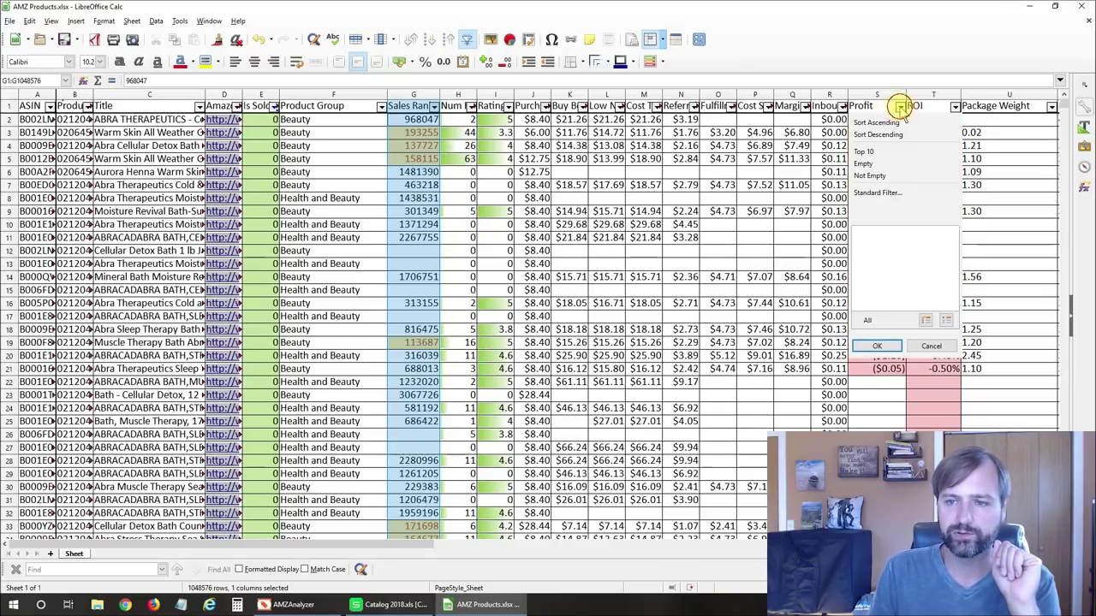
{"action": "left_click", "coordinate": [905, 142]}
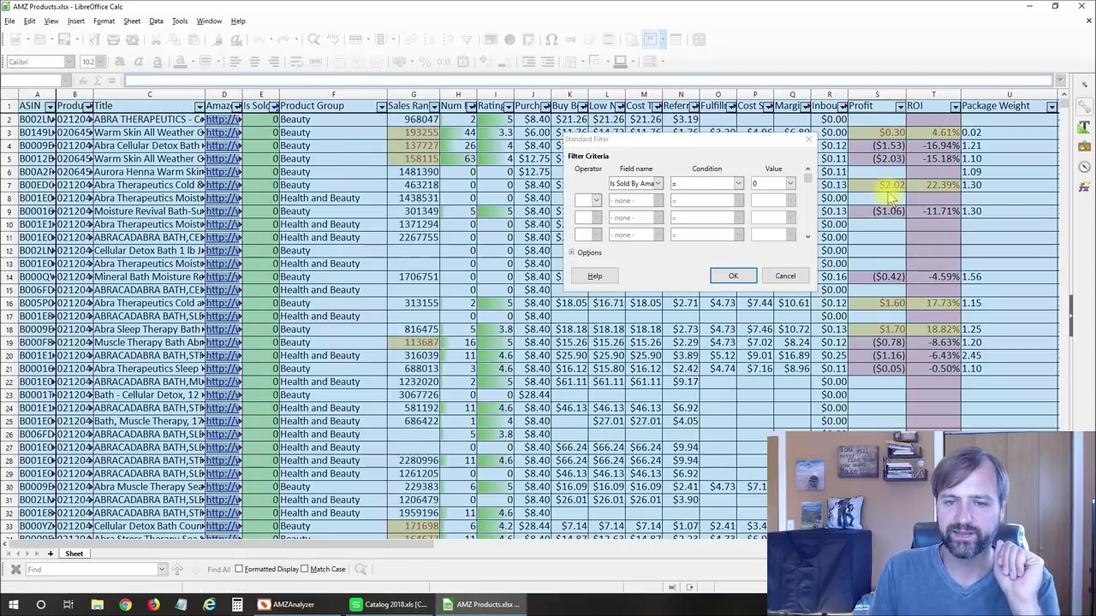
{"action": "left_click", "coordinate": [591, 201]}
{"action": "left_click", "coordinate": [583, 212]}
{"action": "left_click", "coordinate": [656, 200]}
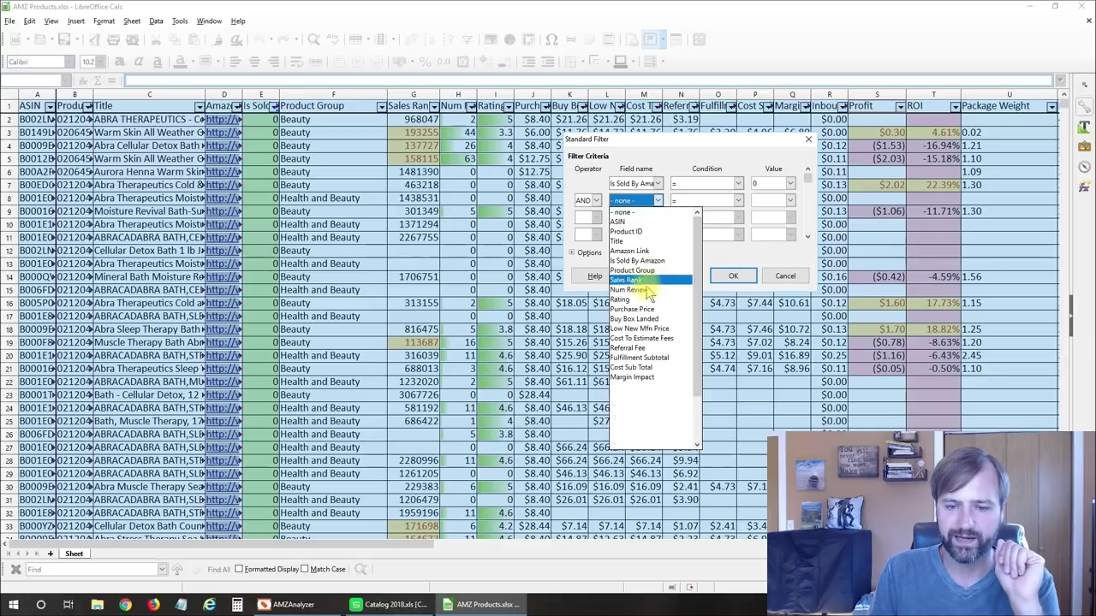
{"action": "left_click", "coordinate": [642, 366]}
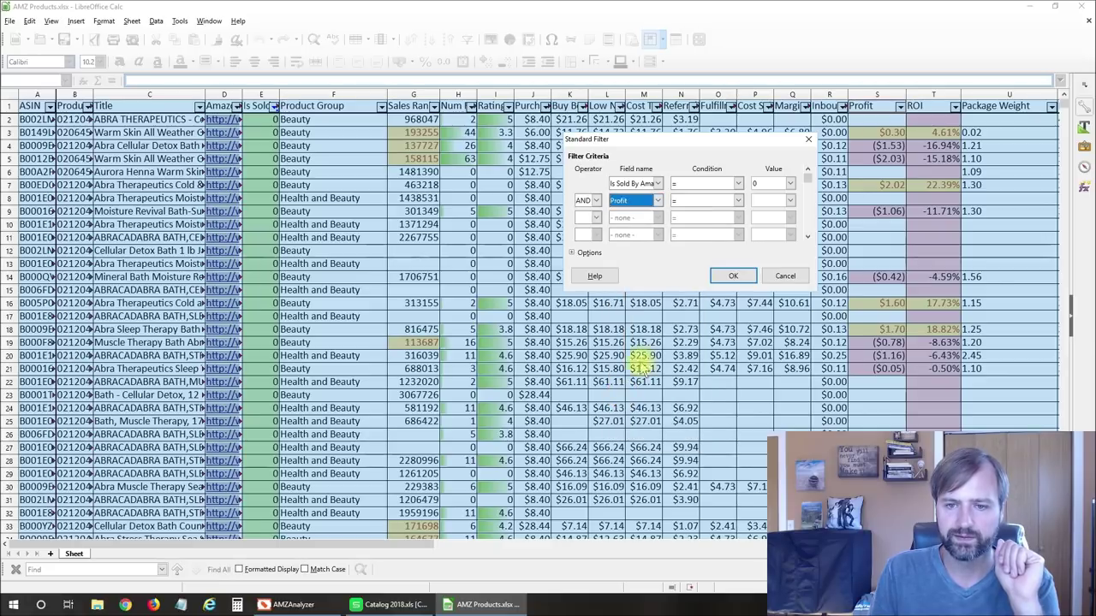
{"action": "left_click", "coordinate": [706, 201]}
{"action": "left_click", "coordinate": [696, 232]}
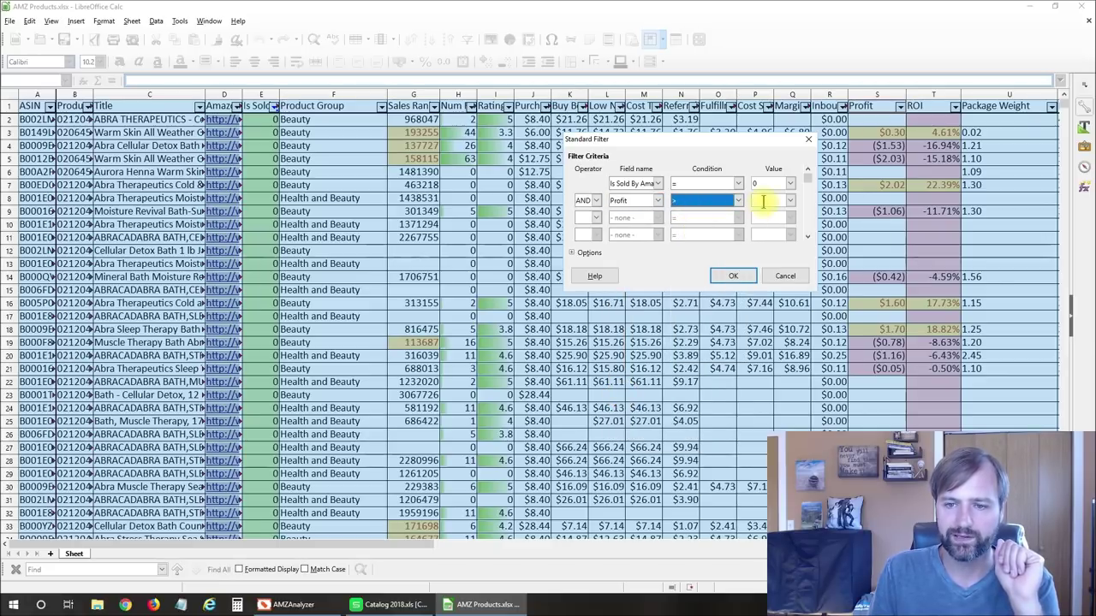
{"action": "left_click", "coordinate": [761, 200]}
{"action": "type", "text": "2"}
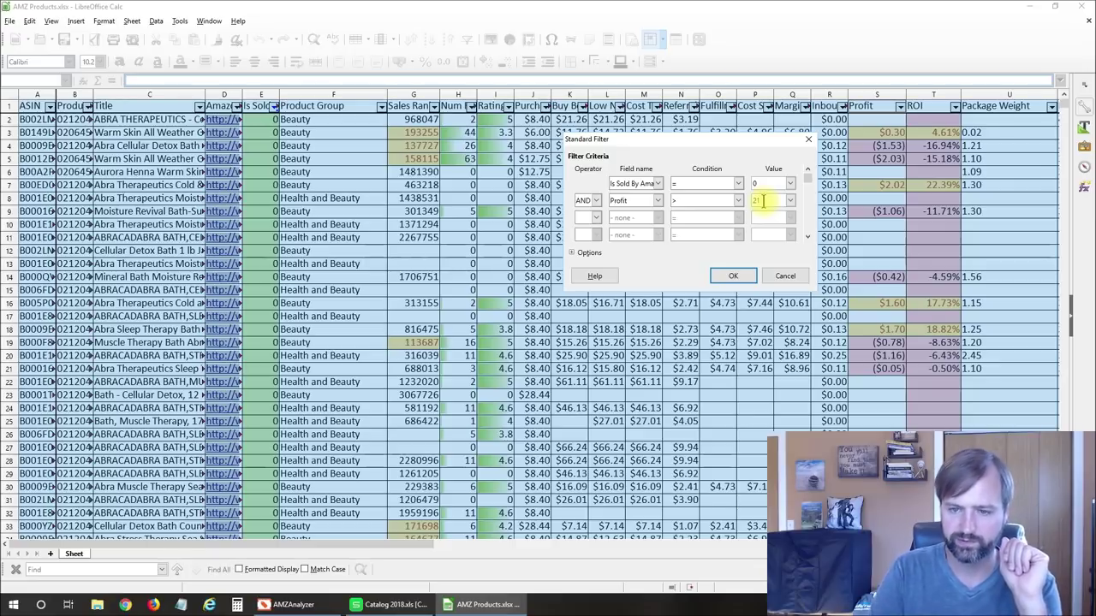
Add a third criterion, AND ROI greater than .20, and apply the filter
{"action": "left_click", "coordinate": [585, 218]}
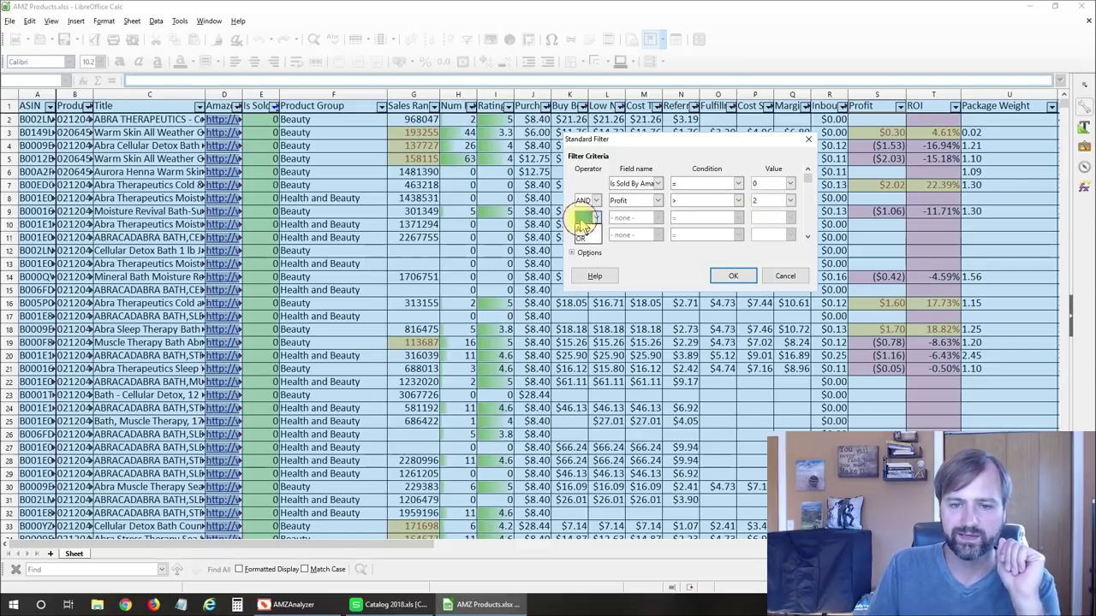
{"action": "left_click", "coordinate": [583, 230]}
{"action": "left_click", "coordinate": [633, 218]}
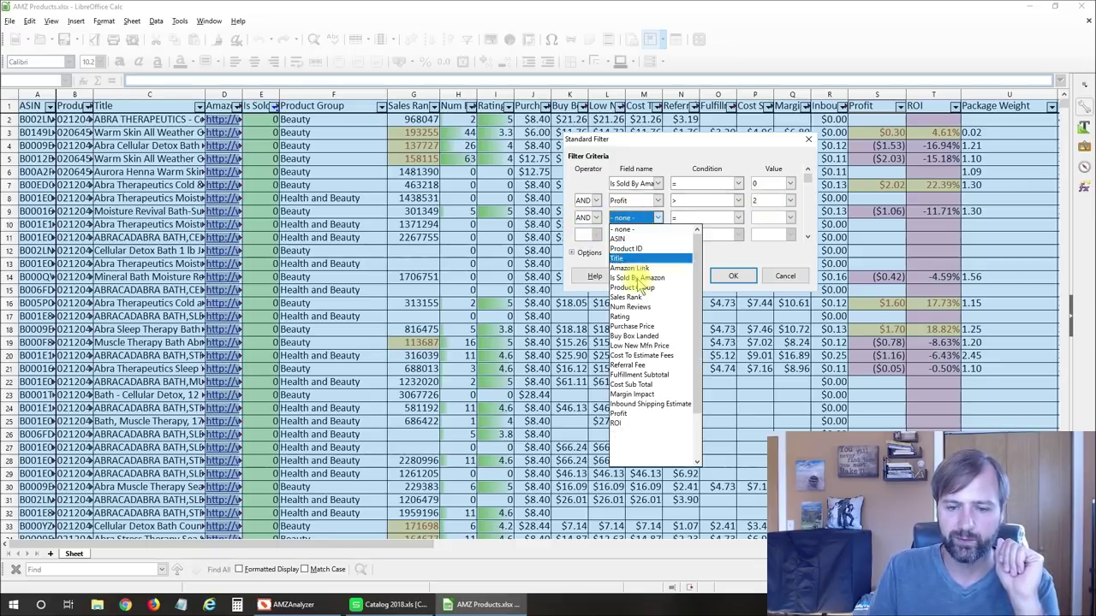
{"action": "left_click", "coordinate": [646, 417]}
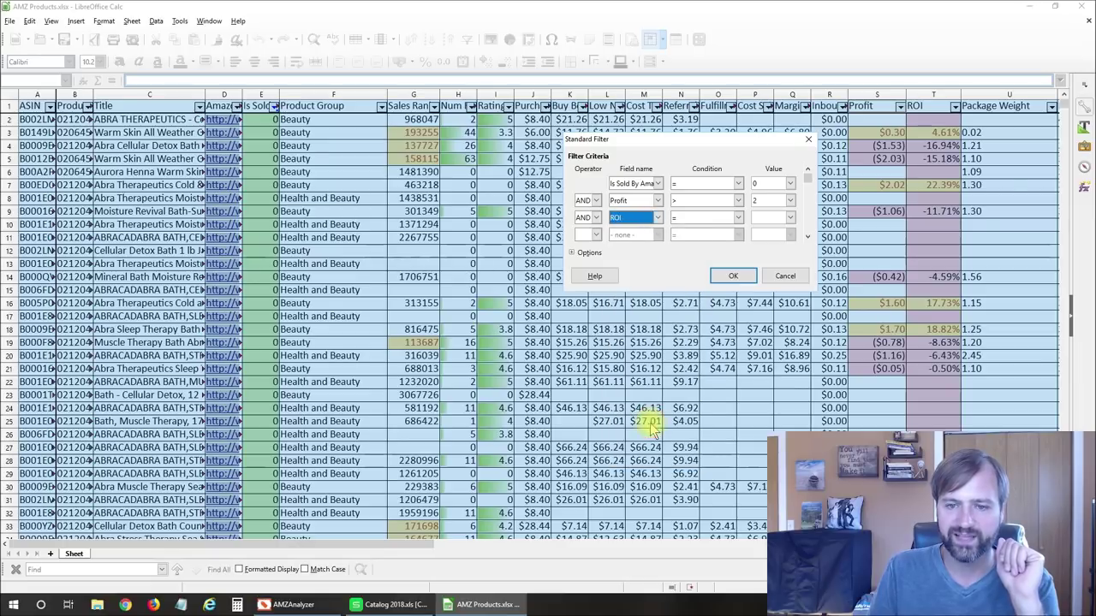
{"action": "left_click", "coordinate": [732, 221]}
{"action": "left_click", "coordinate": [709, 247]}
{"action": "left_click", "coordinate": [767, 217]}
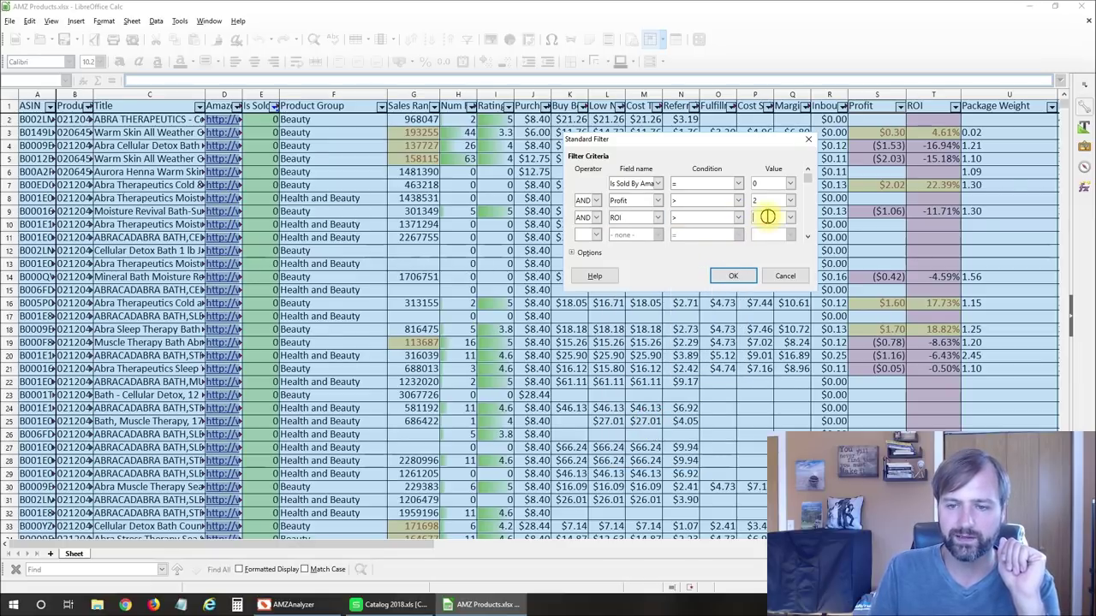
{"action": "type", "text": "1"}
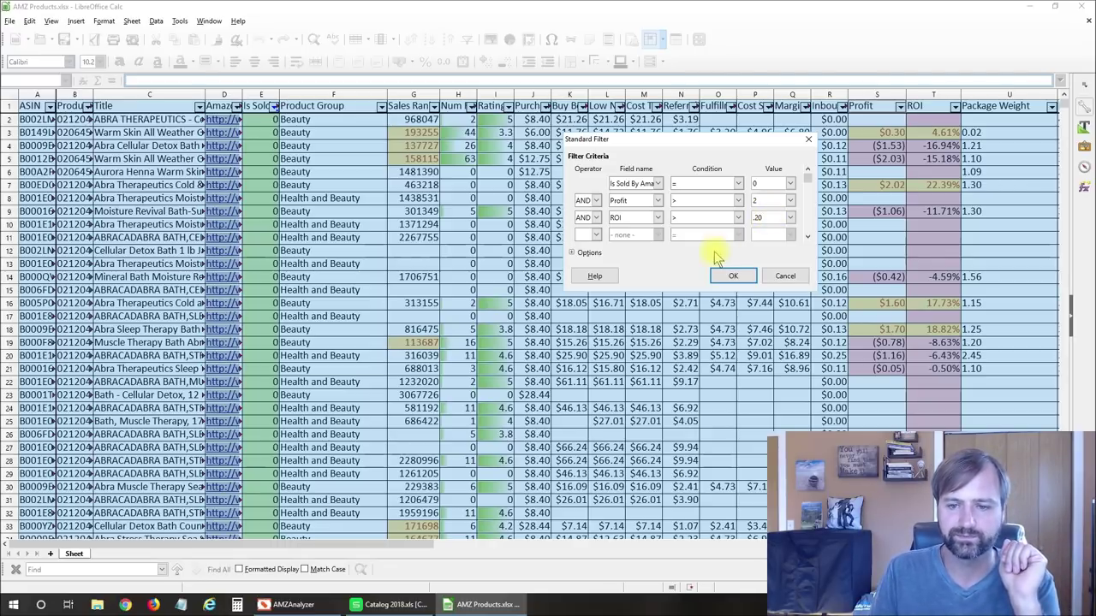
{"action": "left_click", "coordinate": [732, 275]}
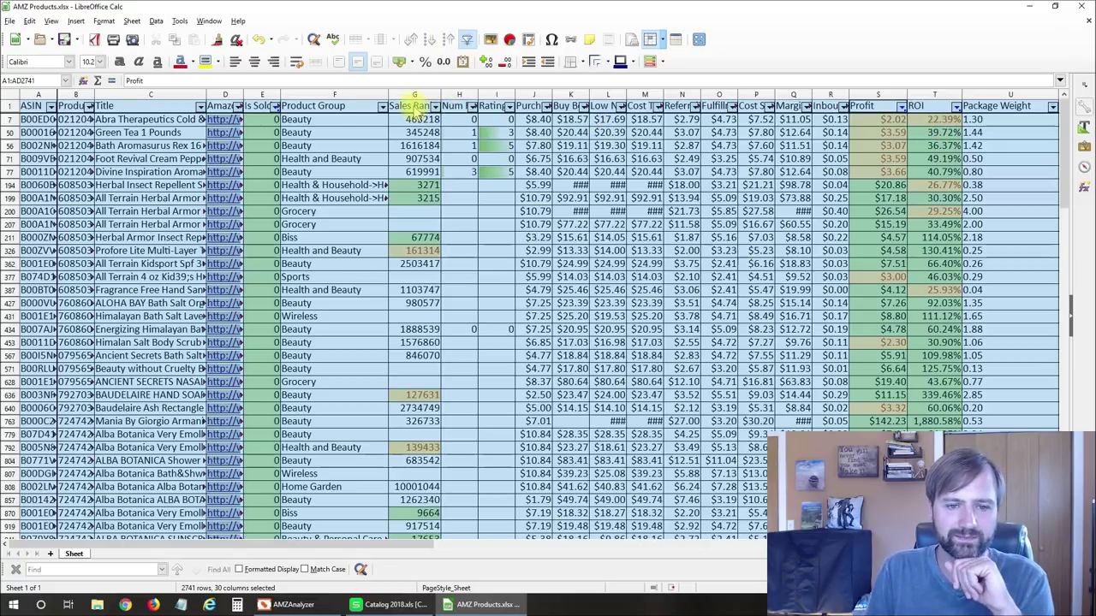
Sort the 70 filtered products by Sales Rank ascending, starting at 3215
{"action": "left_click", "coordinate": [416, 106]}
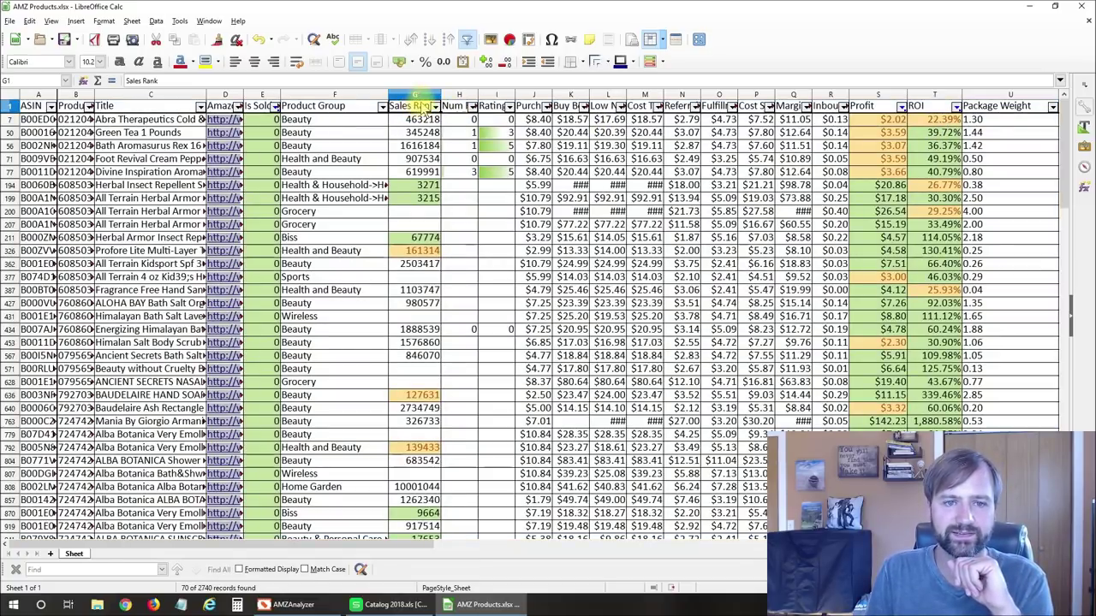
{"action": "left_click", "coordinate": [430, 43]}
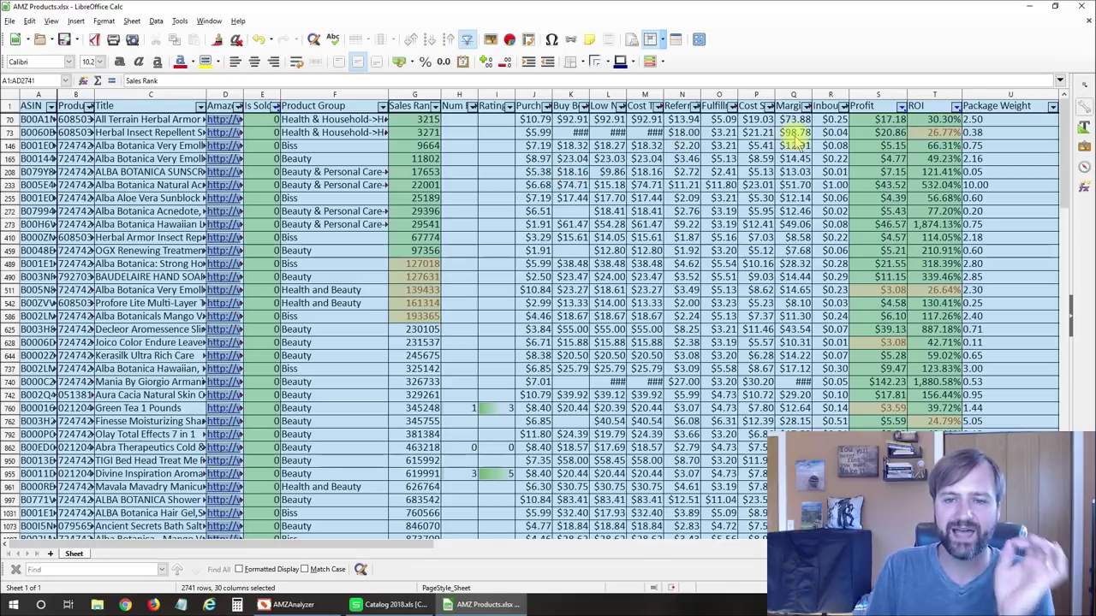
{"action": "left_click", "coordinate": [340, 119]}
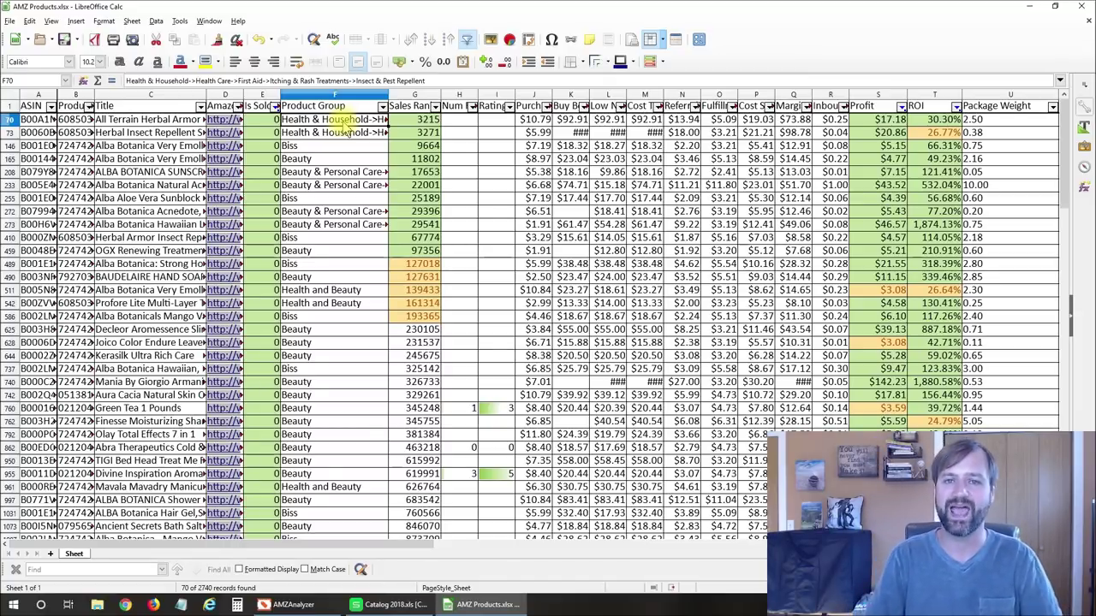
Check the top product's Sales Rank 3215, Buy Box 92.91, Profit 17.18, and second product's 20.86 profit
{"action": "left_click", "coordinate": [424, 121]}
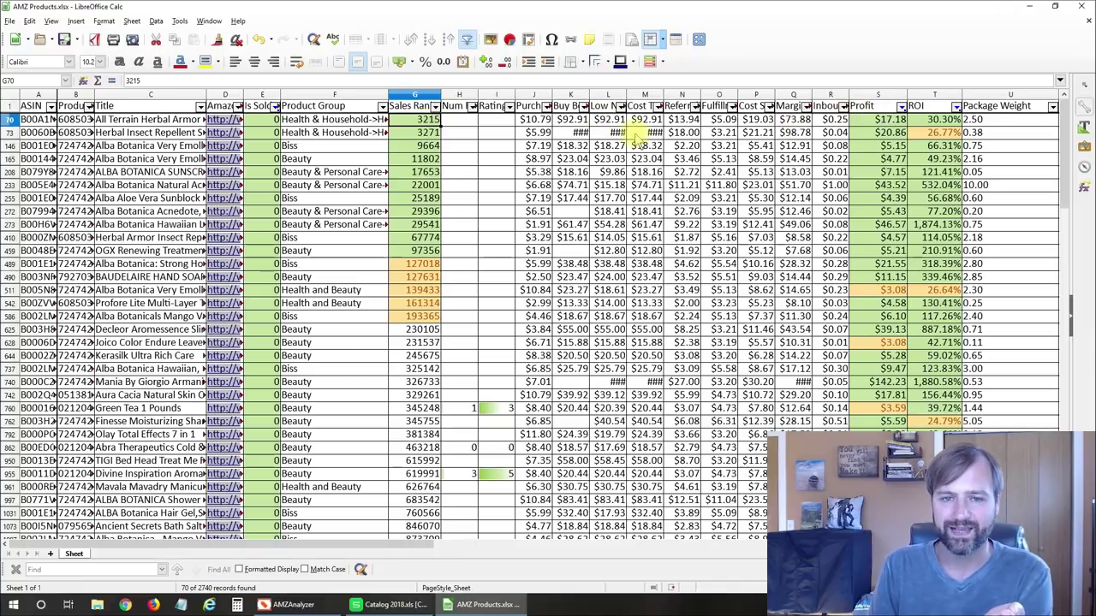
{"action": "left_click", "coordinate": [539, 119]}
{"action": "left_click", "coordinate": [569, 120]}
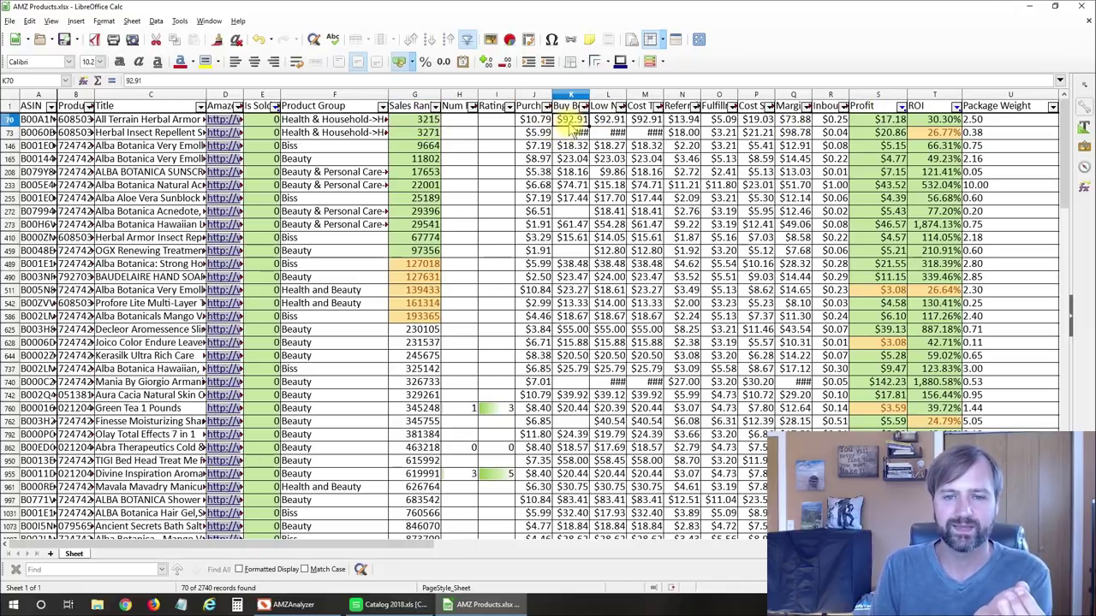
{"action": "left_click", "coordinate": [895, 122]}
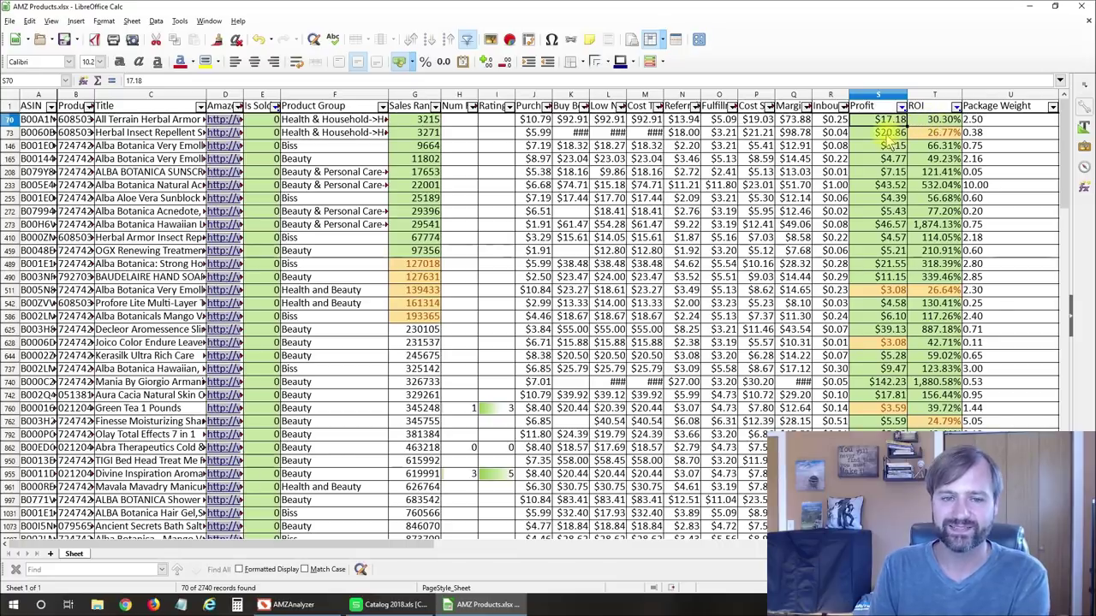
{"action": "left_click", "coordinate": [890, 134]}
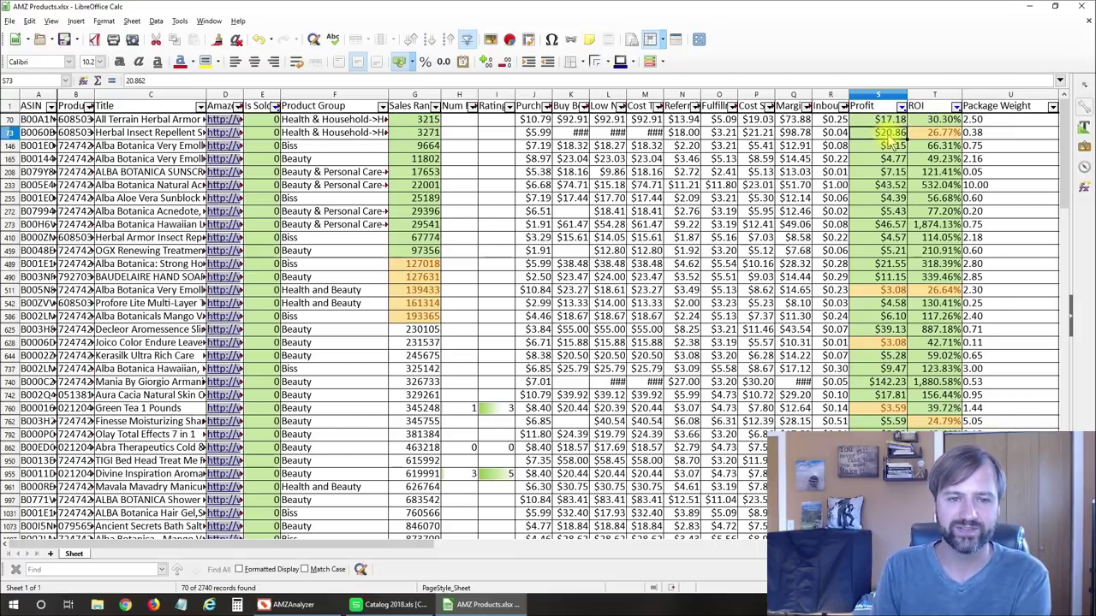
Review Product Group, reviews and rating, then open All Terrain Herbal Armor's Amazon page
{"action": "left_click", "coordinate": [338, 120]}
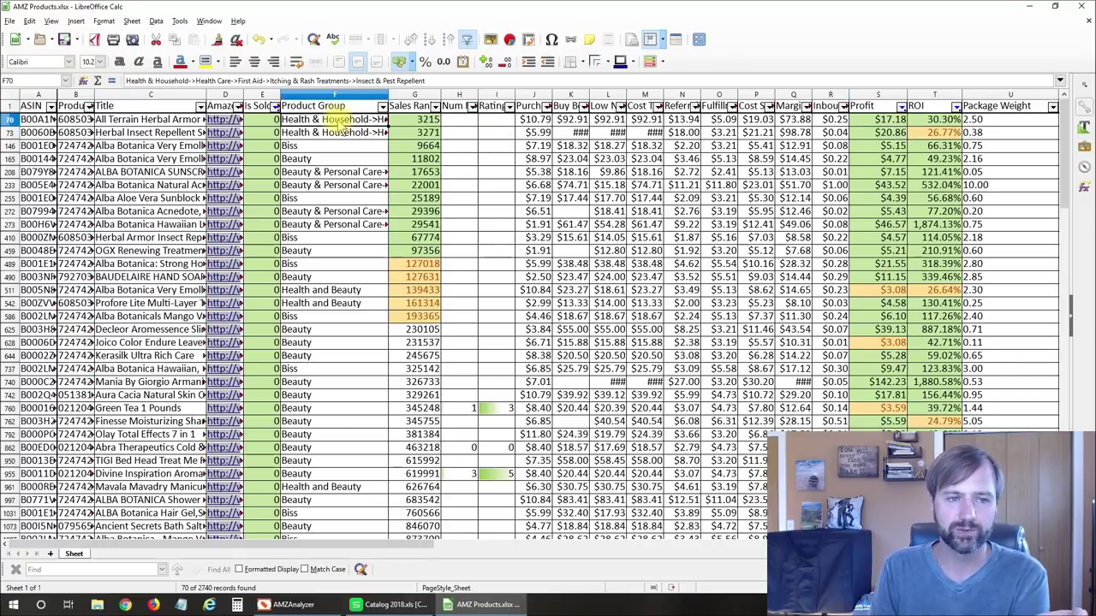
{"action": "left_click", "coordinate": [234, 80]}
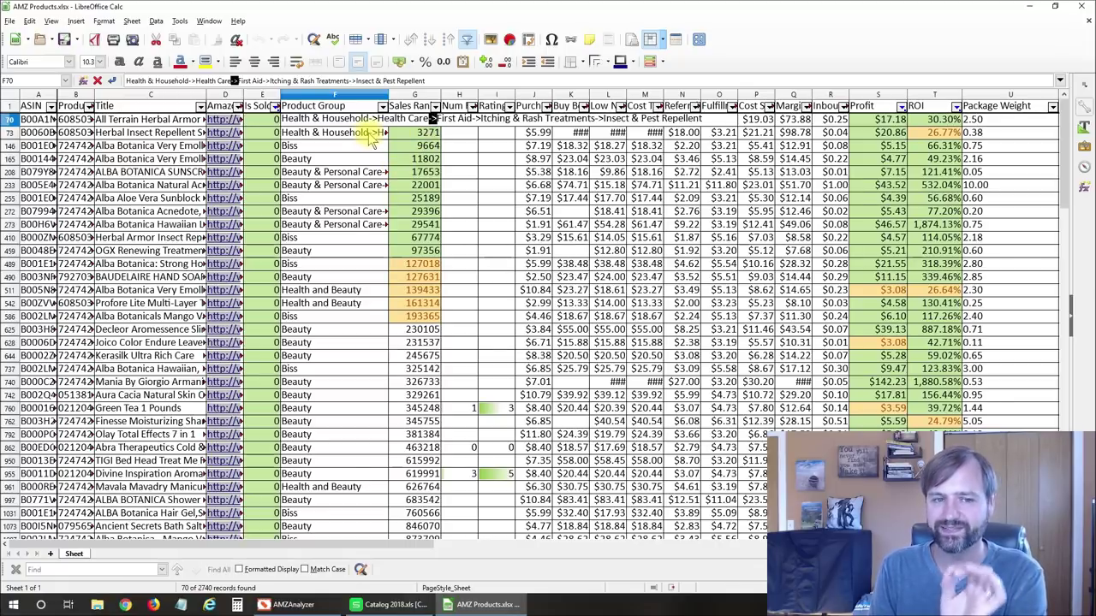
{"action": "left_click", "coordinate": [373, 137]}
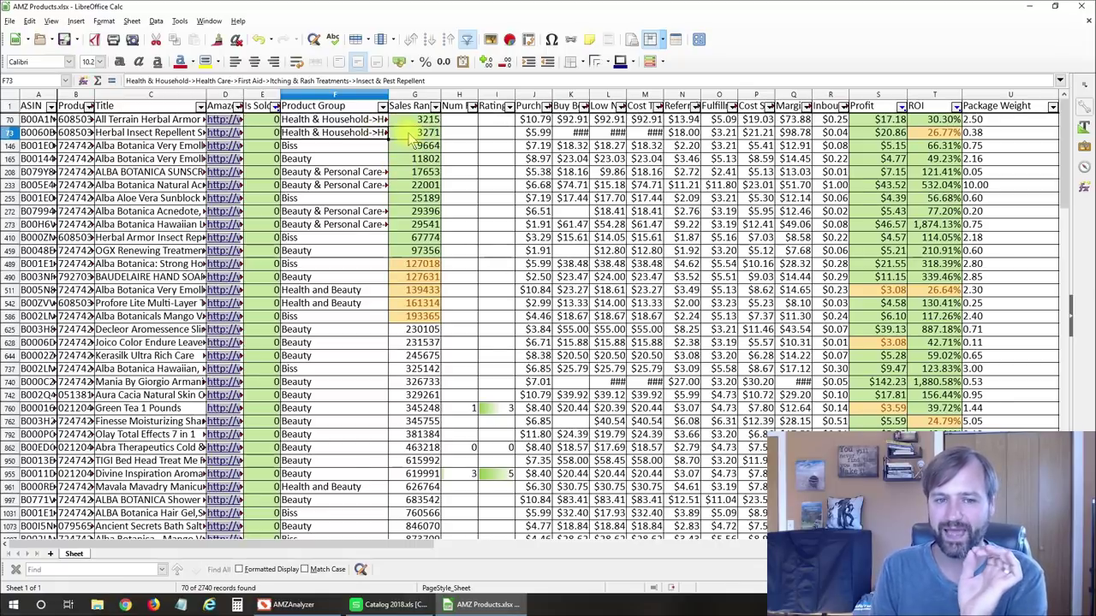
{"action": "left_click", "coordinate": [469, 120]}
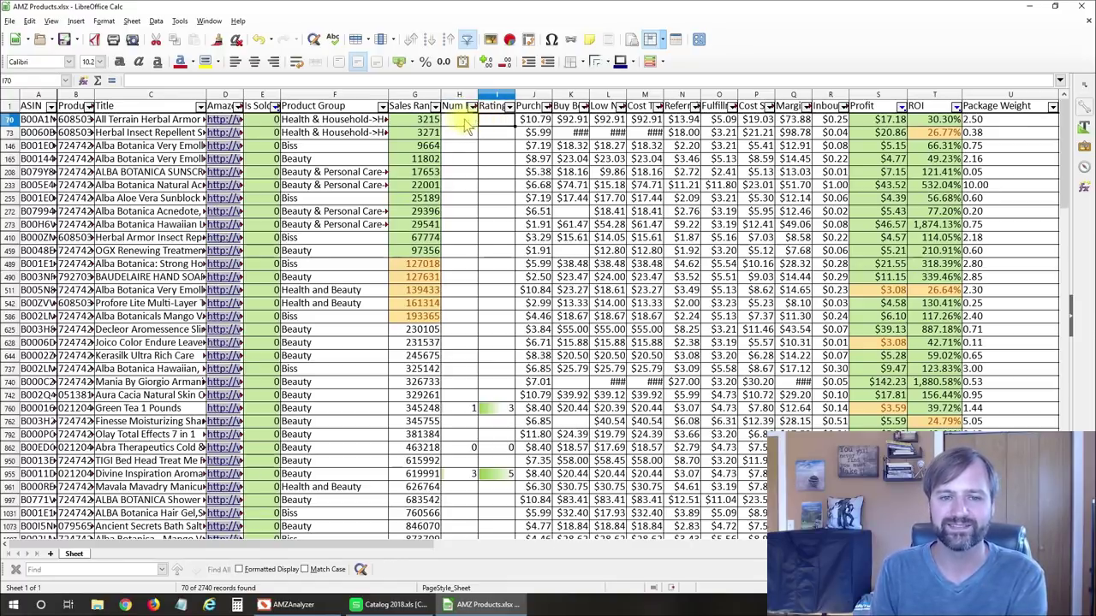
{"action": "left_click", "coordinate": [486, 127]}
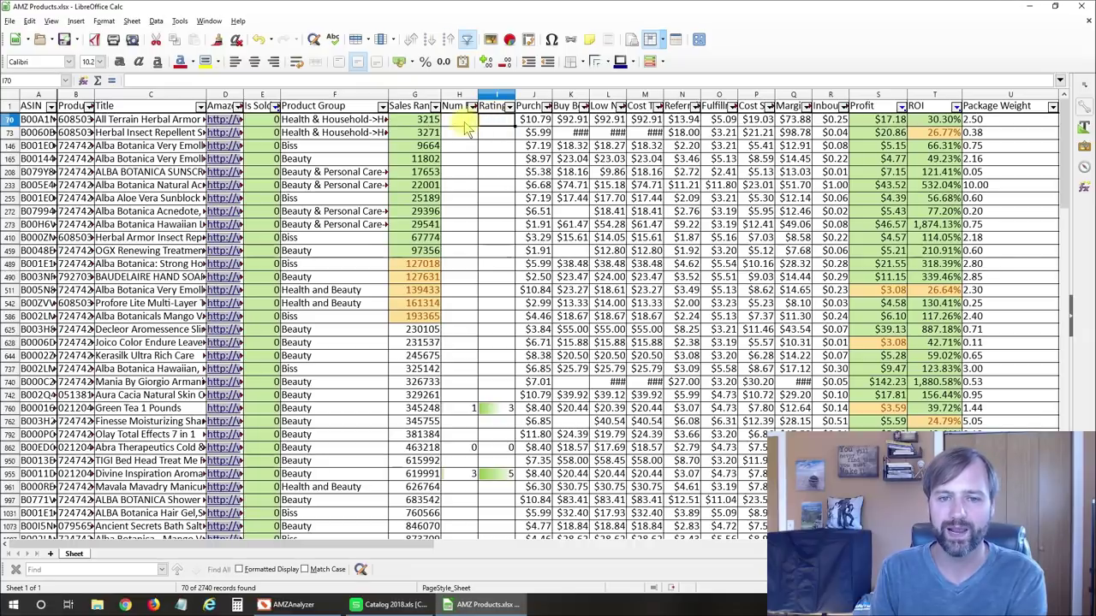
{"action": "left_click", "coordinate": [466, 127]}
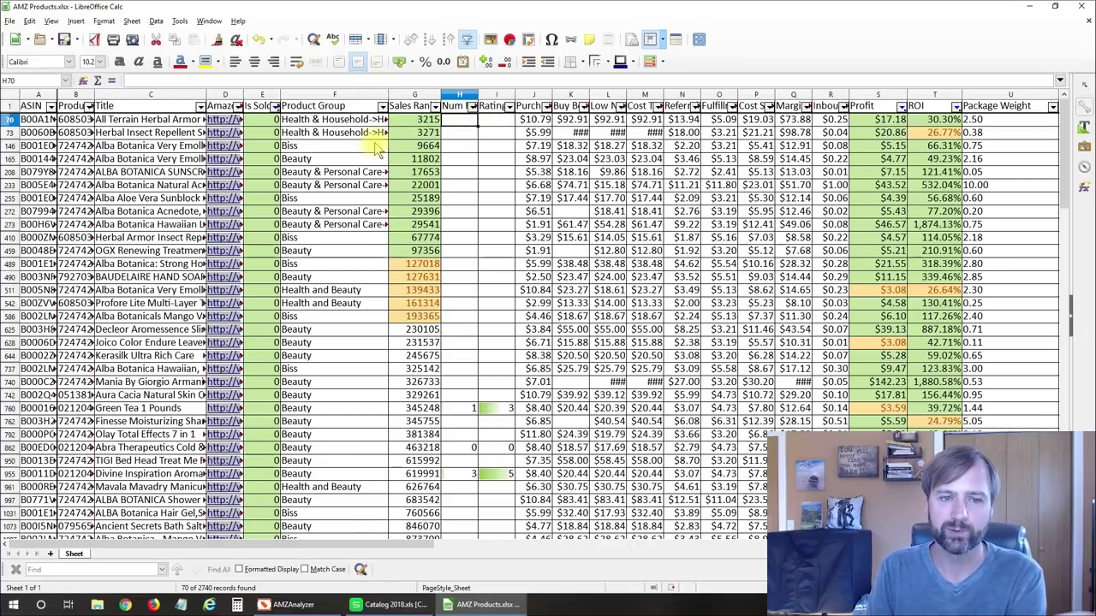
{"action": "left_click", "coordinate": [215, 125], "text": "ctrl"}
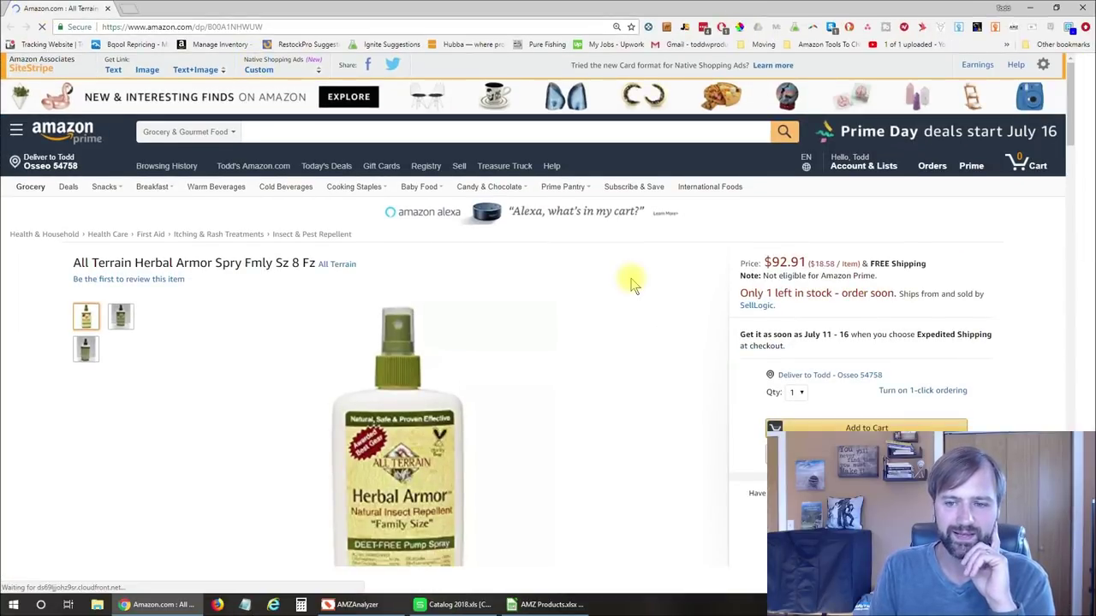
Review the All Terrain Herbal Armor page's seller info and price chart, then return to AMZ Products
{"action": "scroll", "coordinate": [631, 283], "scroll_direction": "down", "scroll_amount": 1}
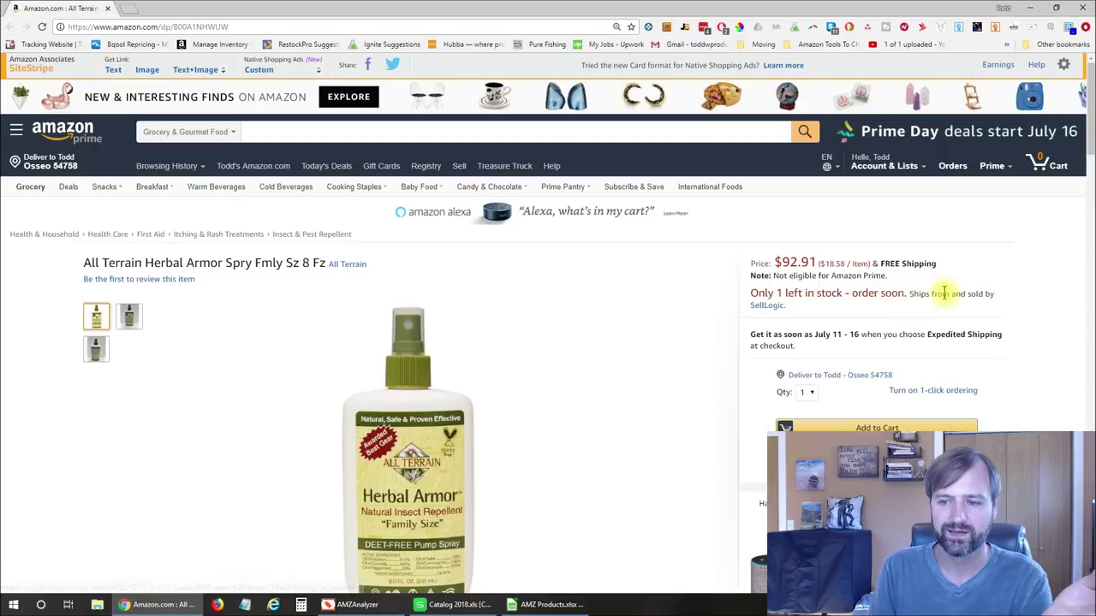
{"action": "left_click_drag", "start_coordinate": [909, 294], "coordinate": [931, 317]}
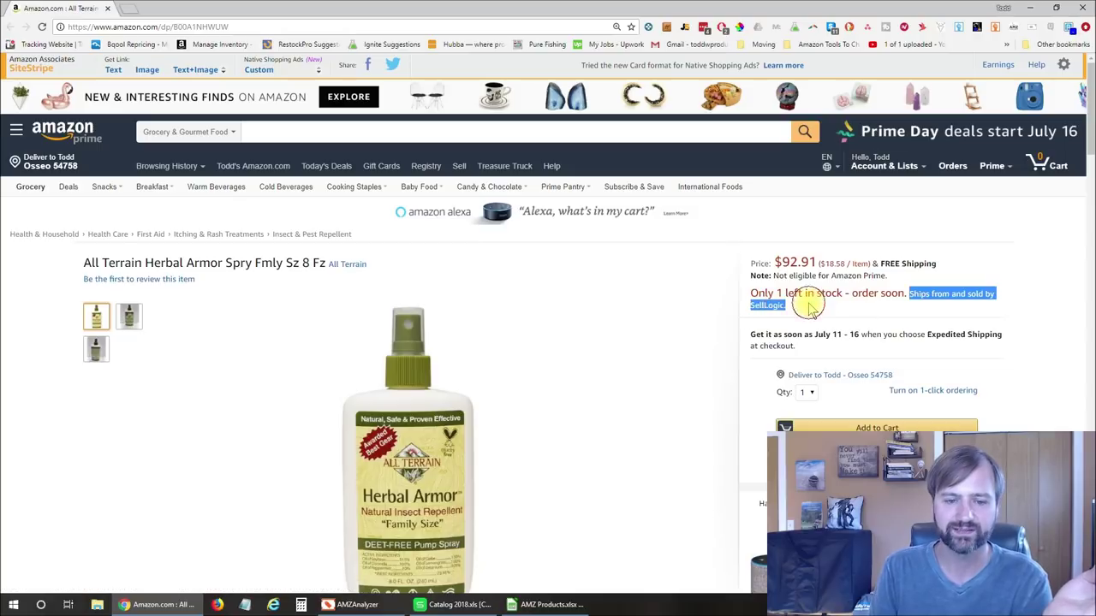
{"action": "left_click", "coordinate": [757, 303]}
{"action": "scroll", "coordinate": [608, 349], "scroll_direction": "down", "scroll_amount": 3}
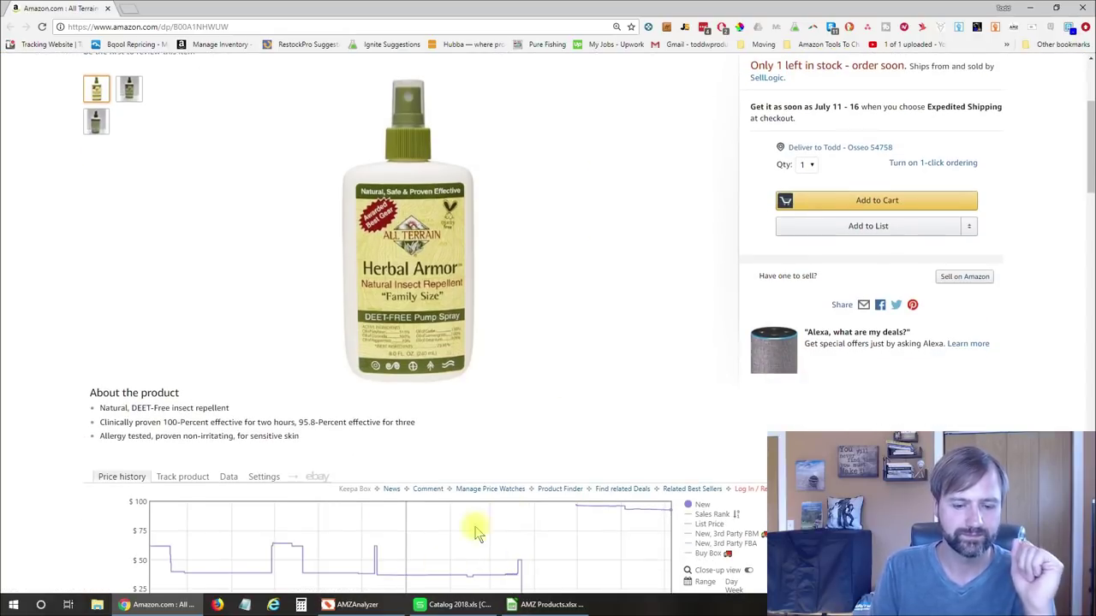
{"action": "left_click", "coordinate": [359, 605]}
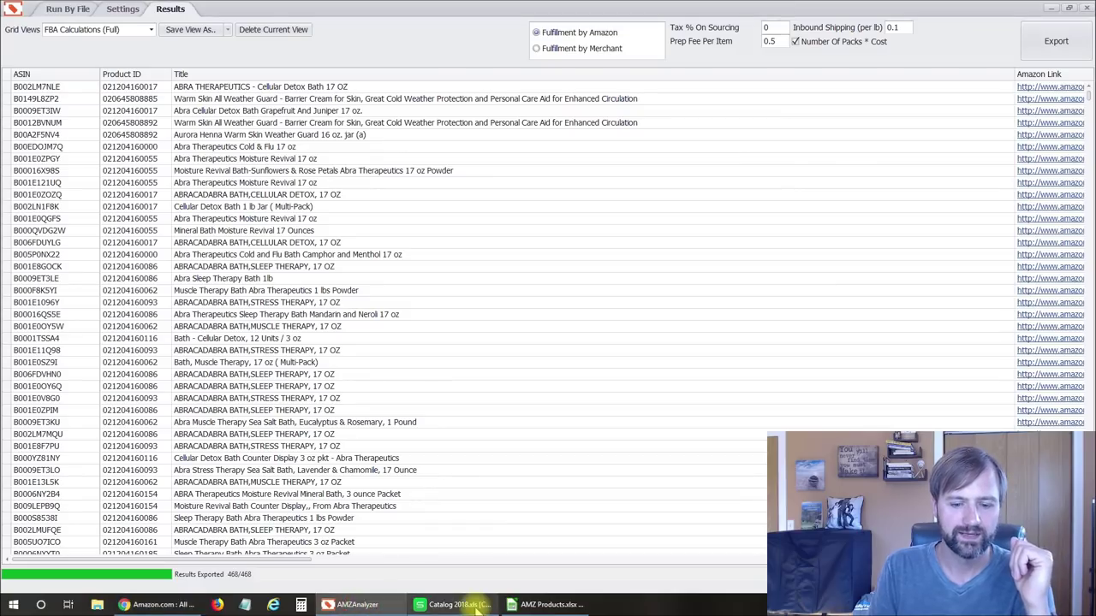
{"action": "left_click", "coordinate": [525, 605]}
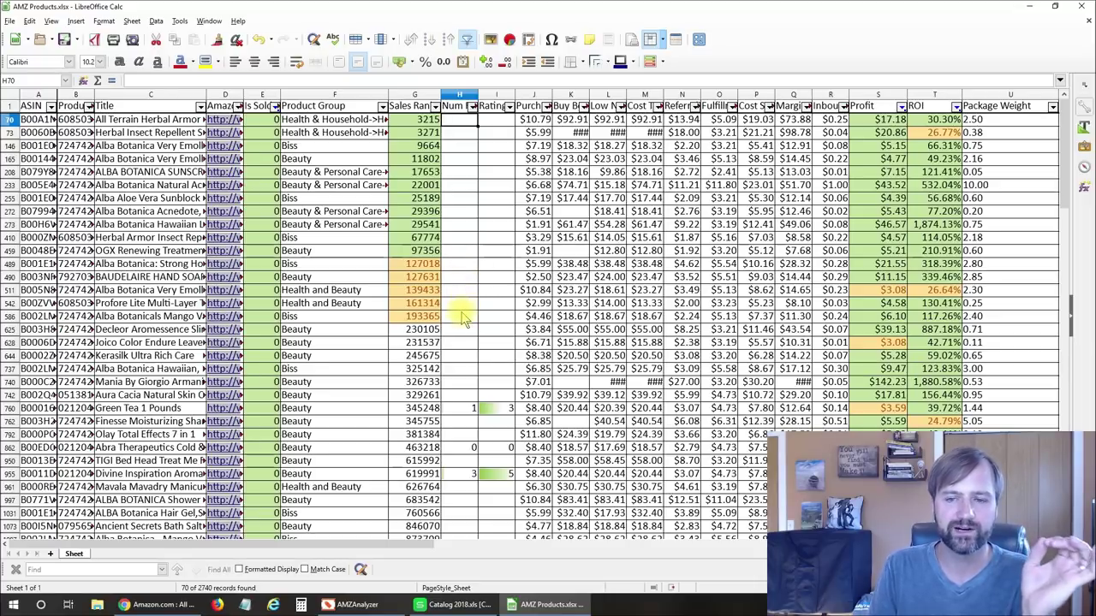
Sort by Num Reviews descending and open top product Divine Inspiration's Amazon page
{"action": "left_click", "coordinate": [452, 108]}
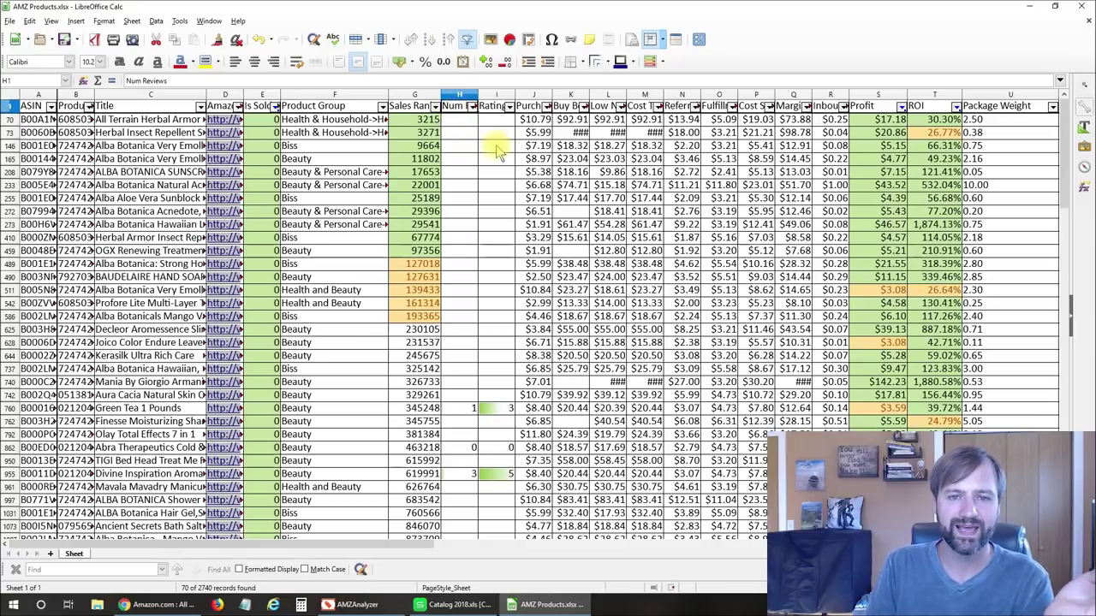
{"action": "left_click", "coordinate": [429, 39]}
{"action": "left_click", "coordinate": [447, 40]}
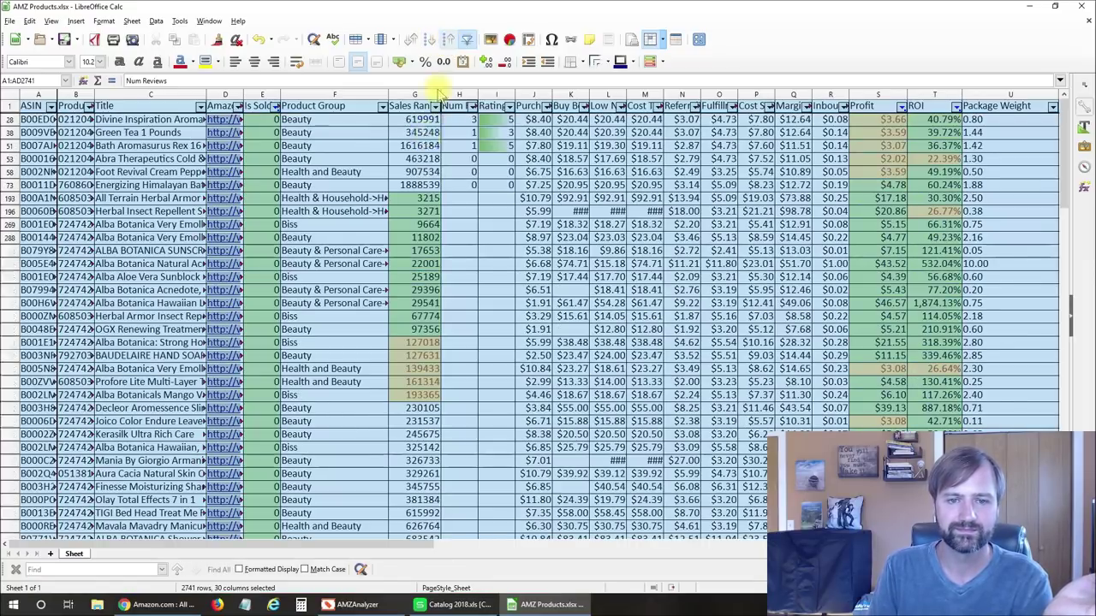
{"action": "left_click", "coordinate": [463, 123]}
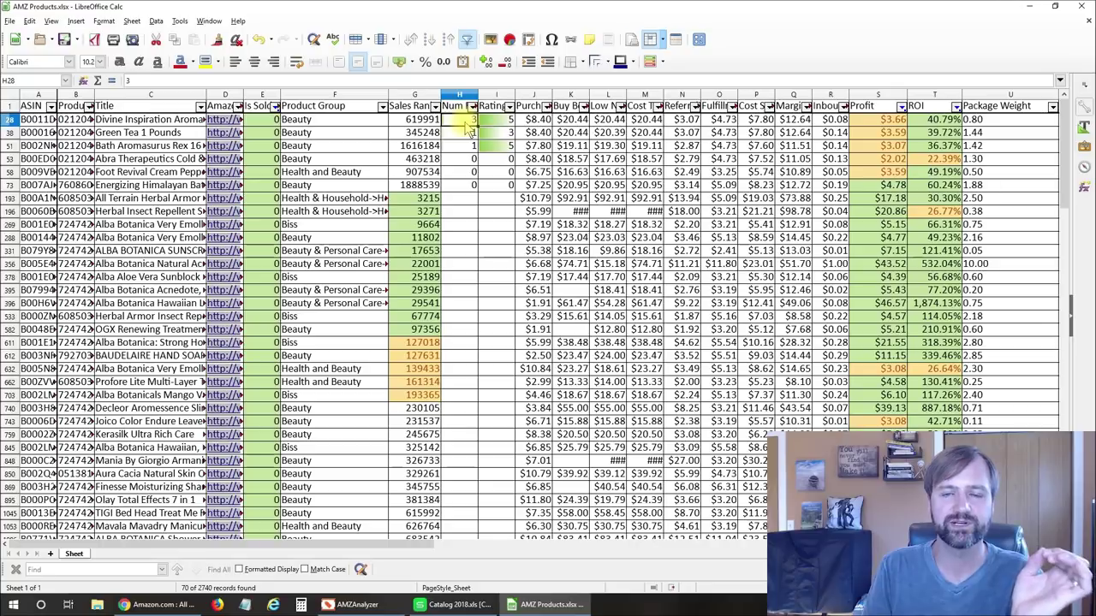
{"action": "left_click", "coordinate": [419, 123]}
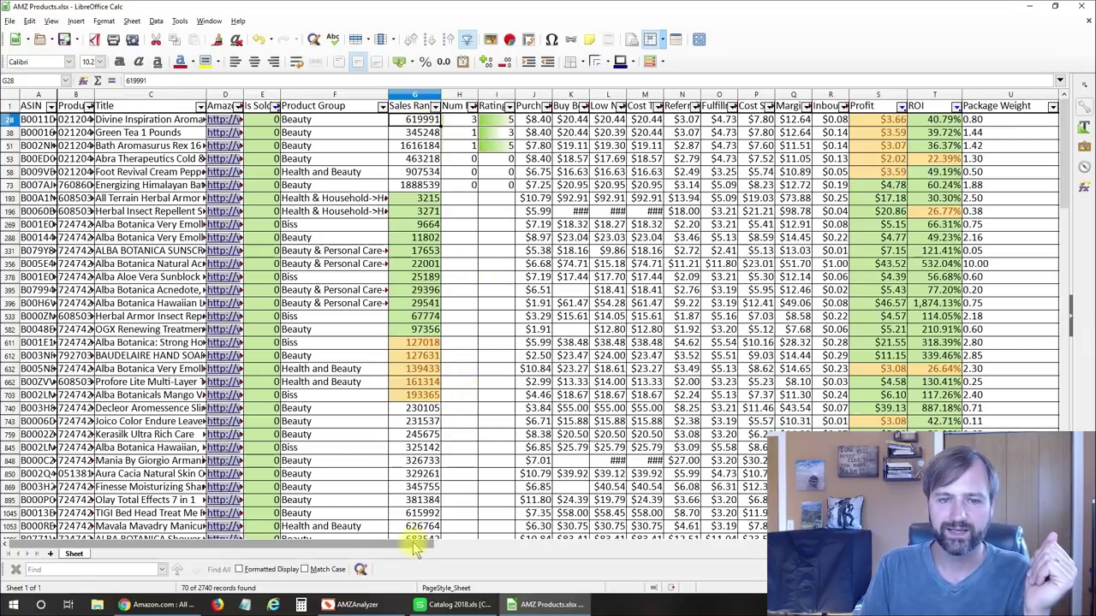
{"action": "left_click", "coordinate": [230, 122], "text": "ctrl"}
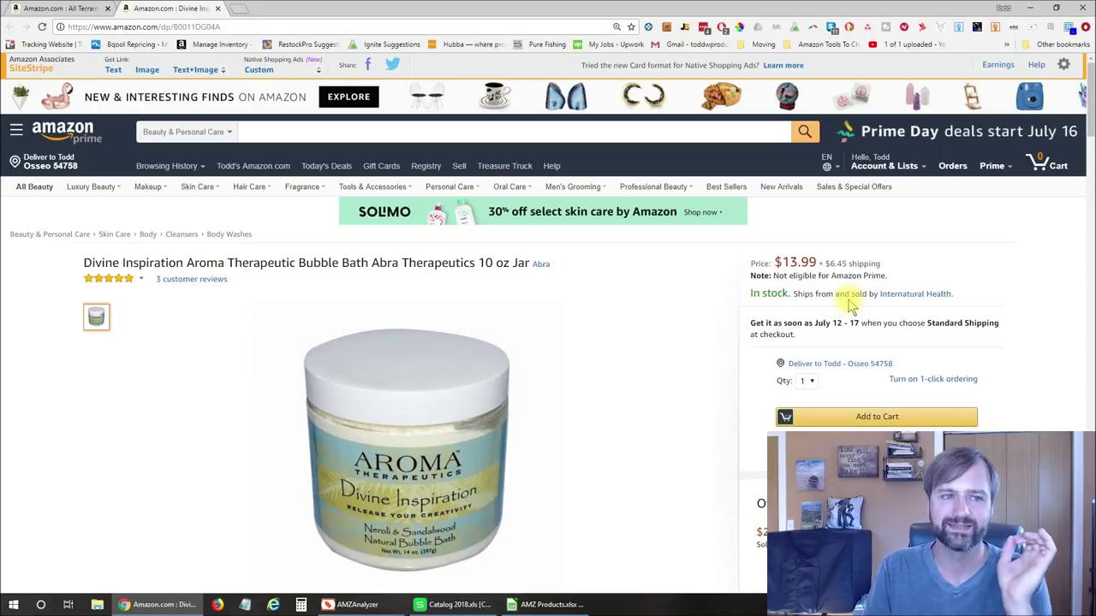
Check Jungle Scout's estimate for Divine Inspiration (about 5 monthly sales at $13.99), then return to the spreadsheet
{"action": "left_click", "coordinate": [685, 28]}
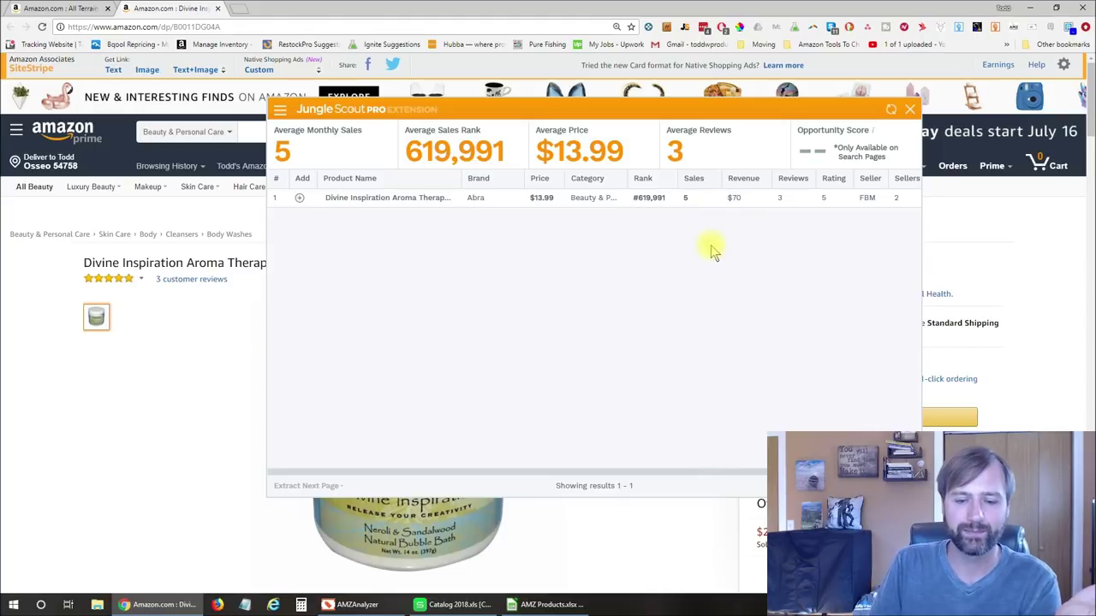
{"action": "left_click", "coordinate": [548, 605]}
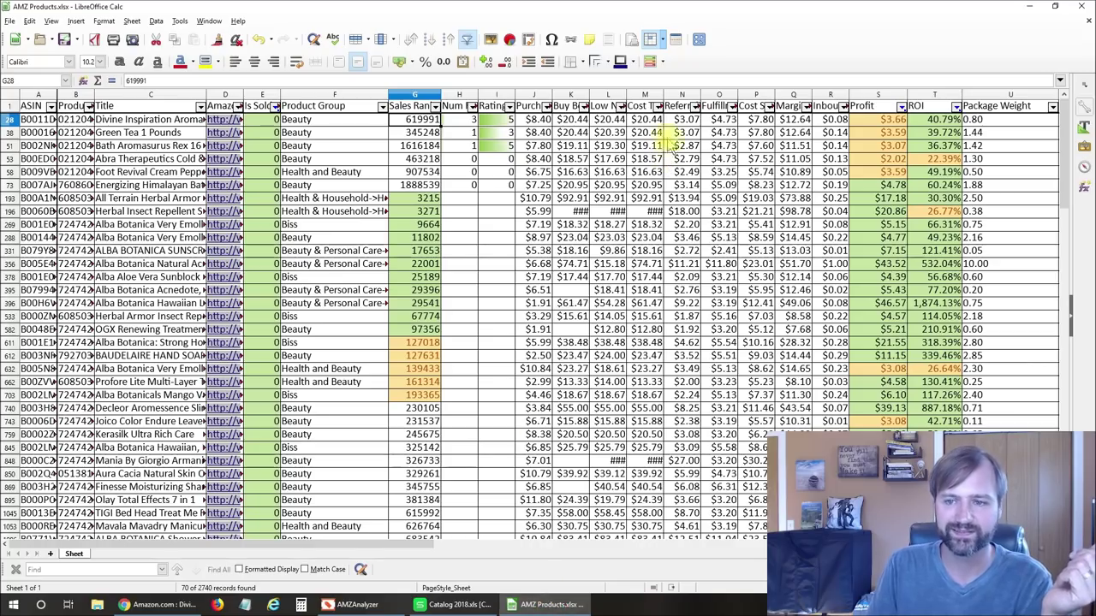
Check Divine Inspiration's $3.66 profit, glance at AMZAnalyzer, then return to the Jungle Scout Amazon page
{"action": "left_click", "coordinate": [882, 120]}
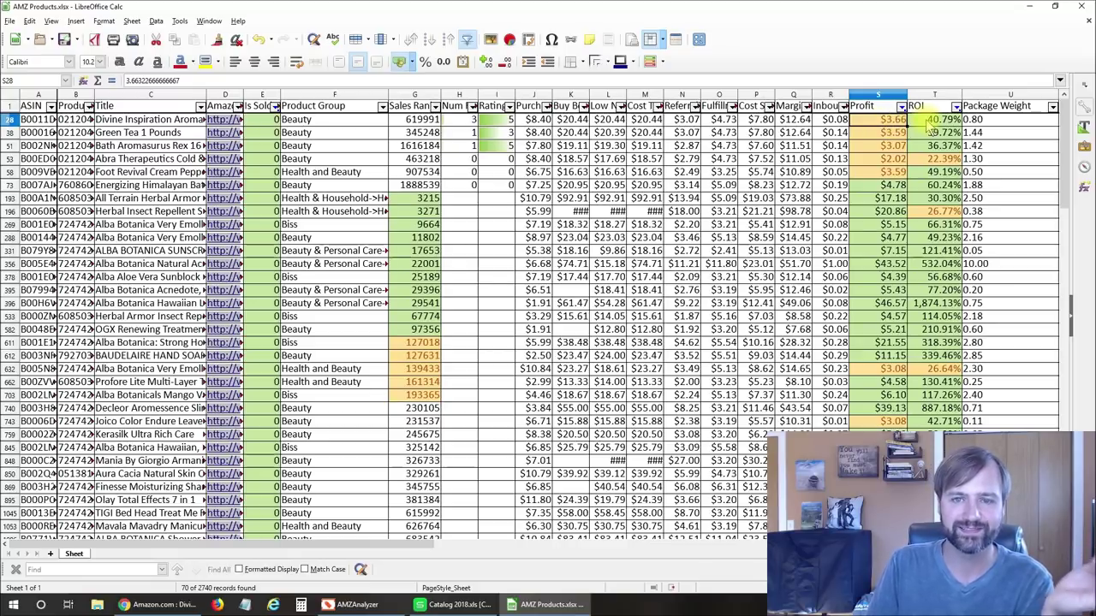
{"action": "mouse_move", "coordinate": [565, 606]}
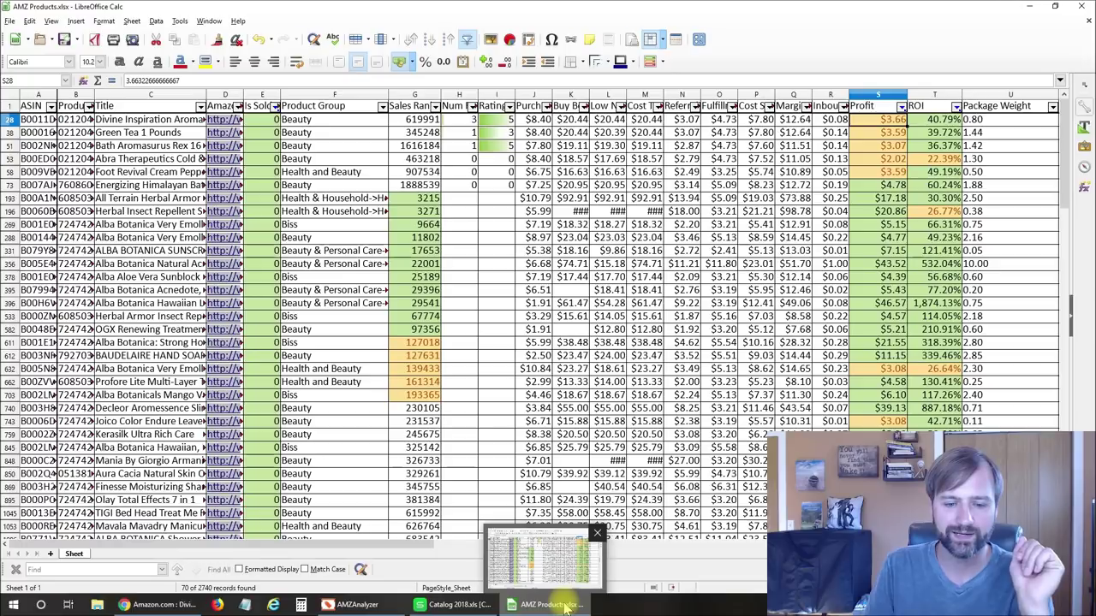
{"action": "left_click", "coordinate": [353, 604]}
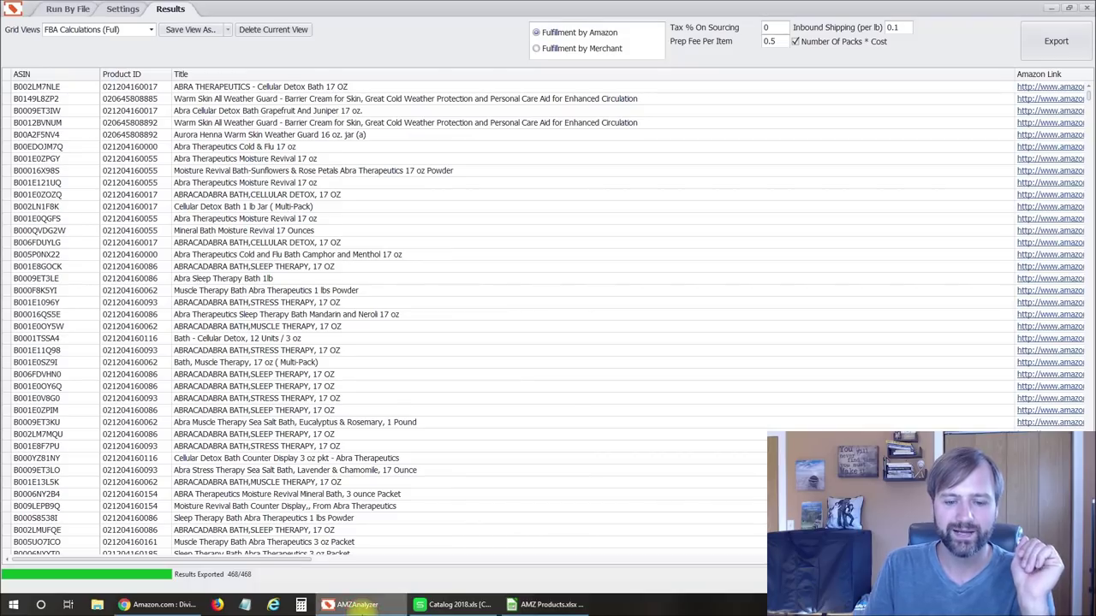
{"action": "left_click", "coordinate": [548, 604]}
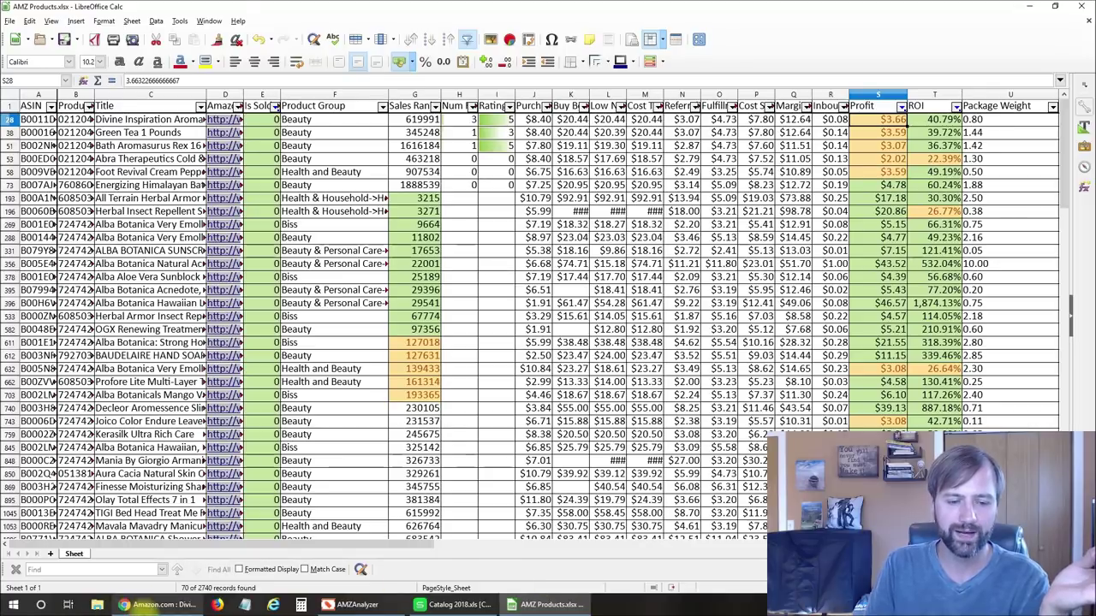
{"action": "left_click", "coordinate": [154, 605]}
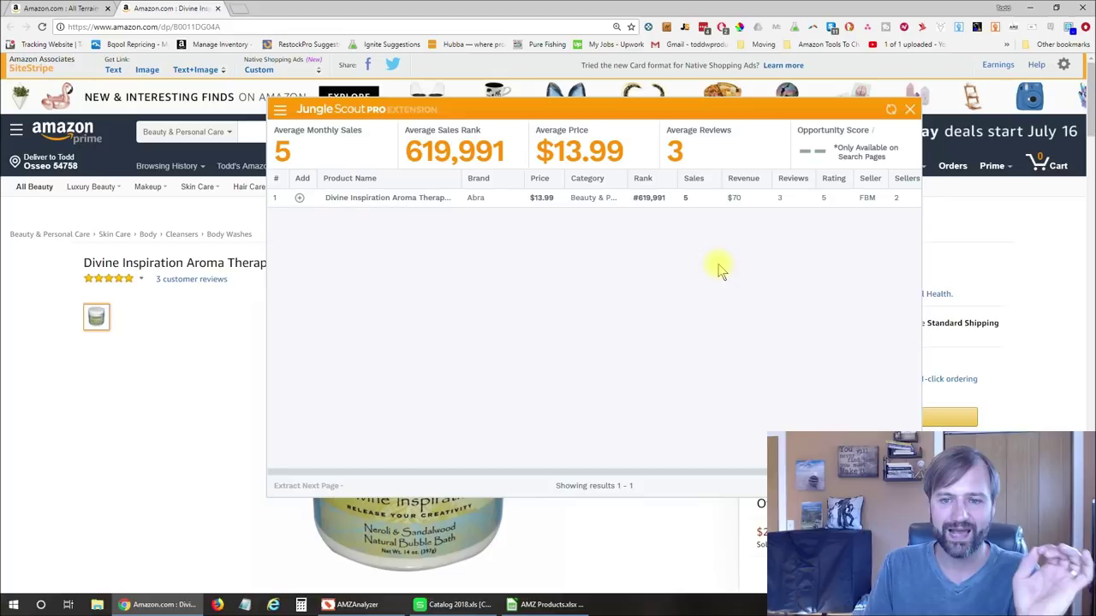
Move the Jungle Scout panel left and reveal its remaining columns up to LQS
{"action": "left_click_drag", "start_coordinate": [775, 108], "coordinate": [560, 25]}
{"action": "left_click", "coordinate": [560, 25]}
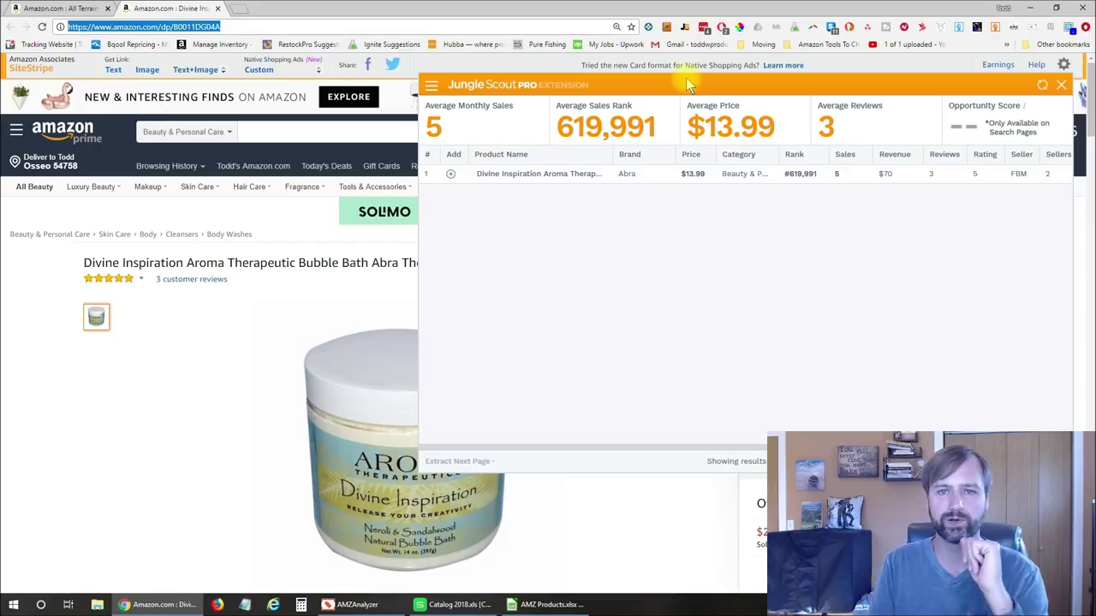
{"action": "left_click_drag", "start_coordinate": [782, 80], "coordinate": [363, 91]}
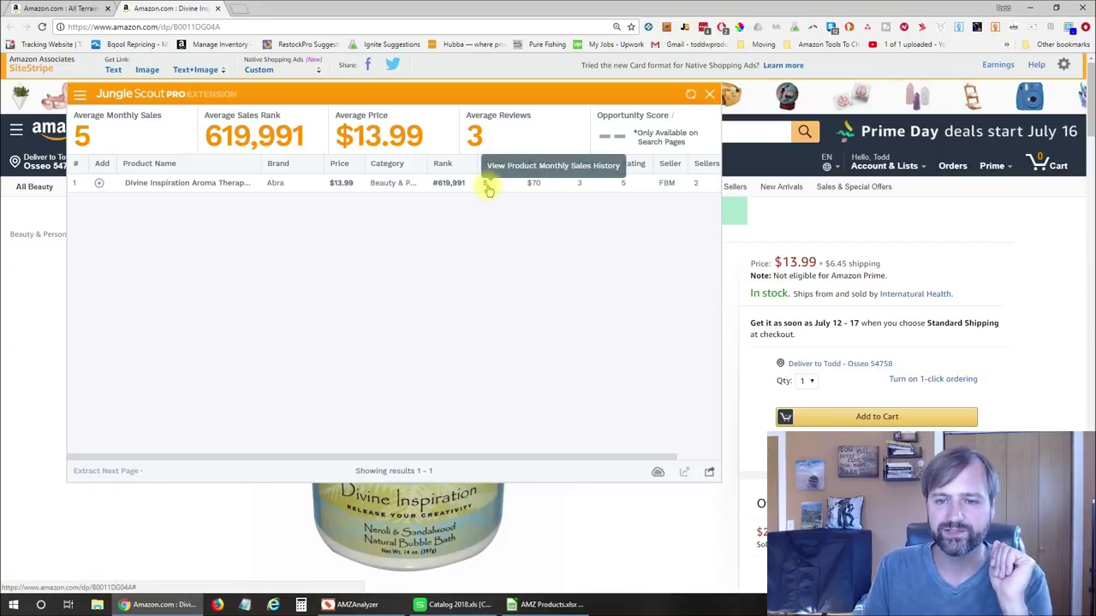
{"action": "left_click", "coordinate": [698, 456]}
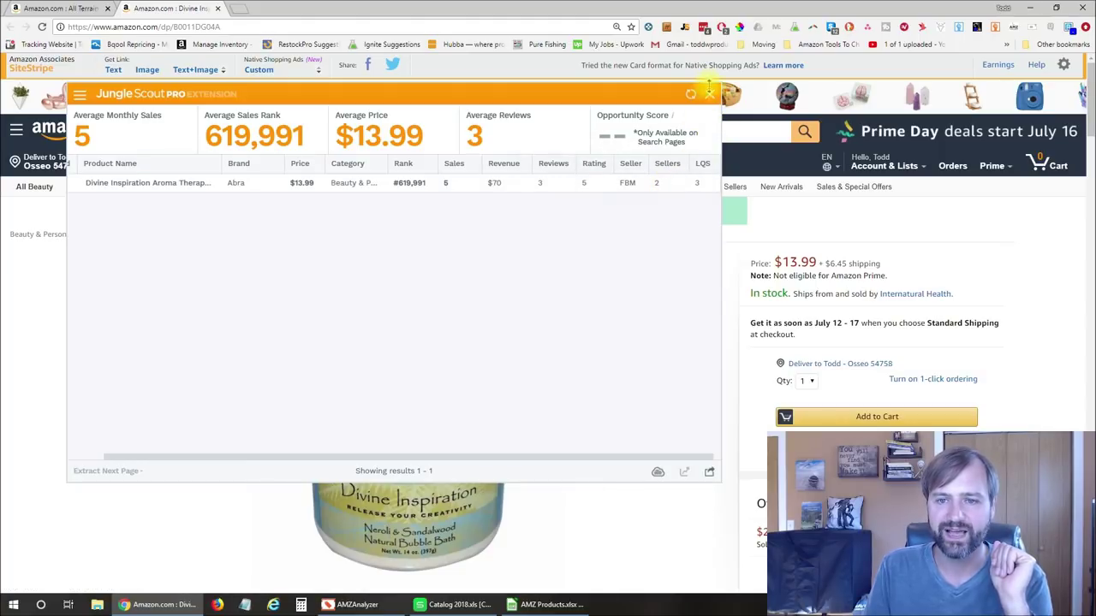
Close Jungle Scout and open the '2 new from $13.99' offer listing
{"action": "left_click", "coordinate": [709, 93]}
{"action": "scroll", "coordinate": [836, 299], "scroll_direction": "down", "scroll_amount": 3}
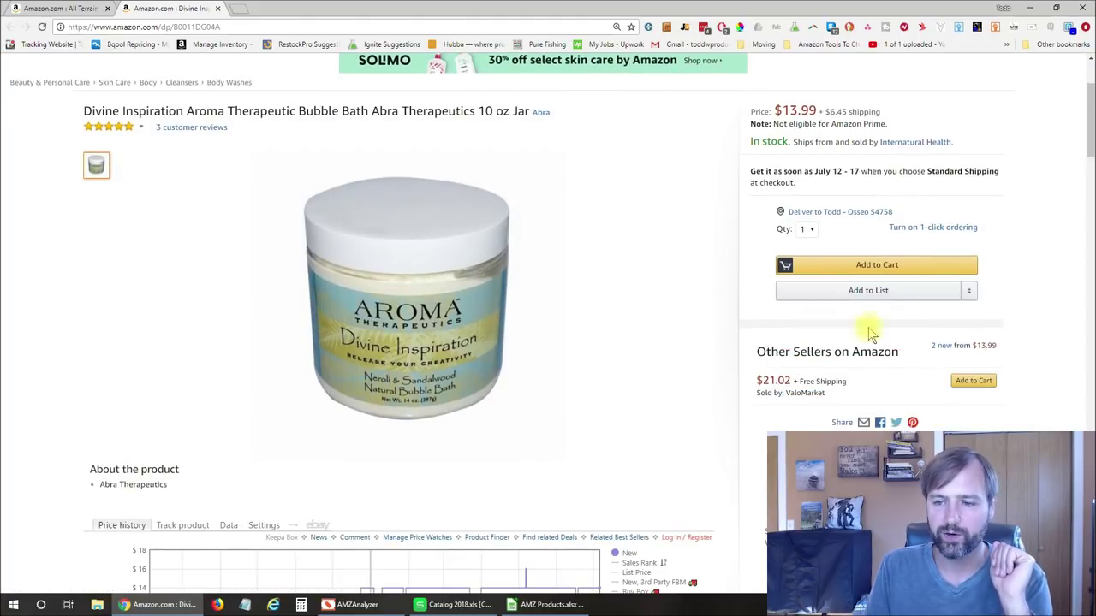
{"action": "left_click", "coordinate": [942, 346]}
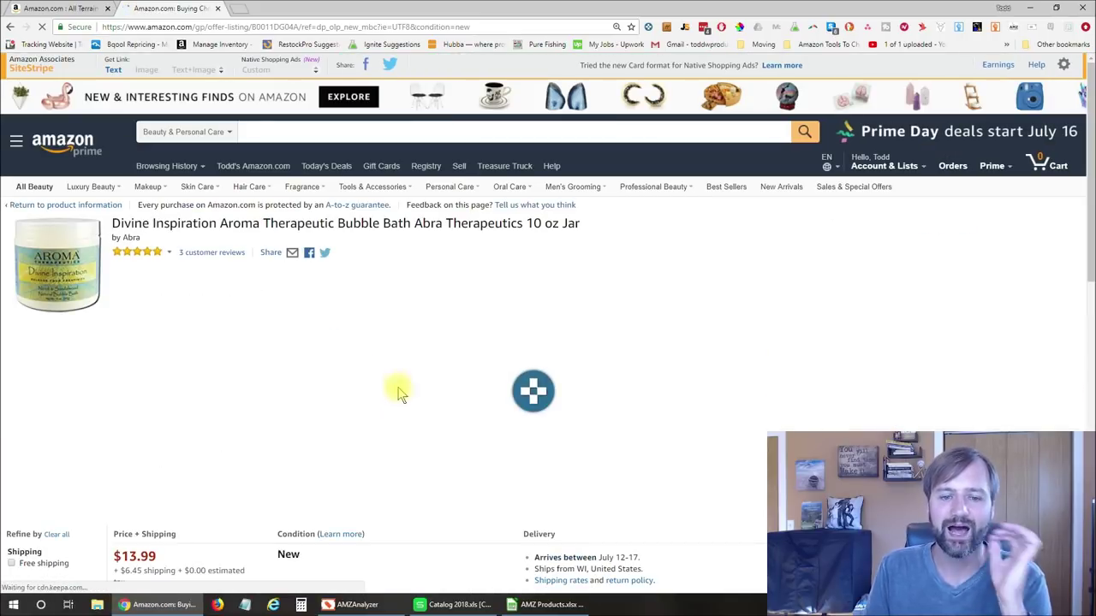
Note the $13.99 offer, $6.45 shipping and $21.02 prices, then enter 13.99 in Calculator
{"action": "scroll", "coordinate": [463, 399], "scroll_direction": "down", "scroll_amount": 3}
{"action": "scroll", "coordinate": [466, 402], "scroll_direction": "down", "scroll_amount": 1}
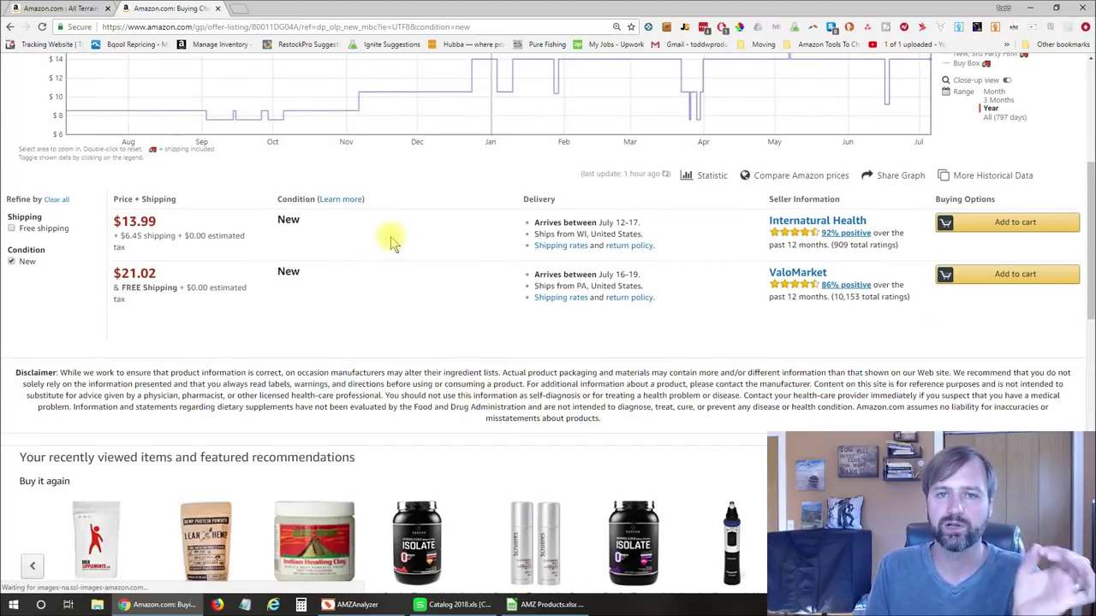
{"action": "double_click", "coordinate": [128, 221]}
{"action": "left_click_drag", "start_coordinate": [120, 235], "coordinate": [148, 236]}
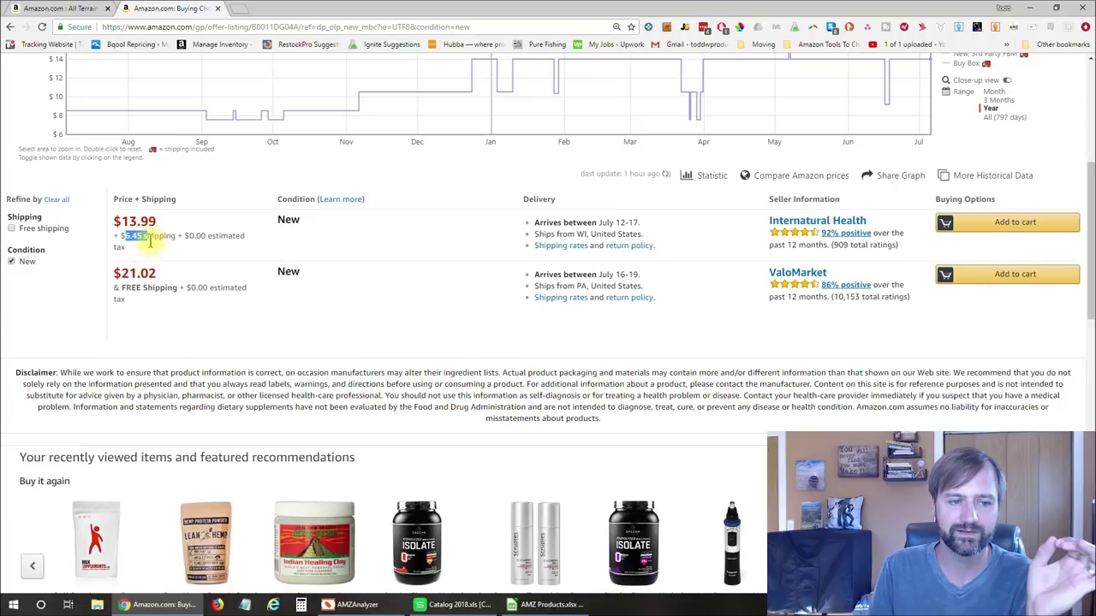
{"action": "left_click_drag", "start_coordinate": [121, 273], "coordinate": [157, 274]}
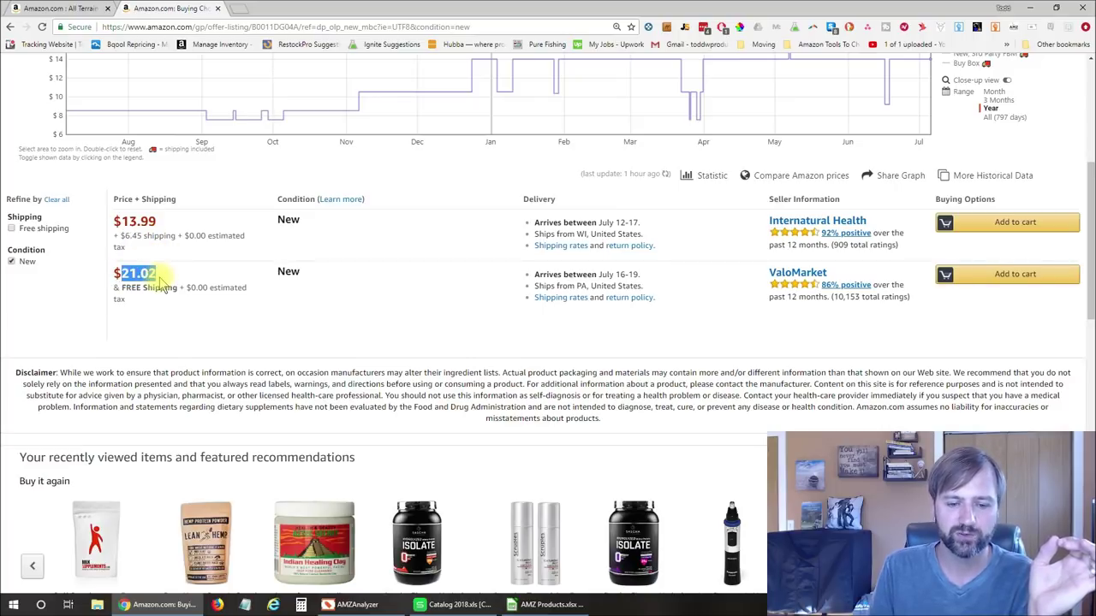
{"action": "left_click", "coordinate": [300, 604]}
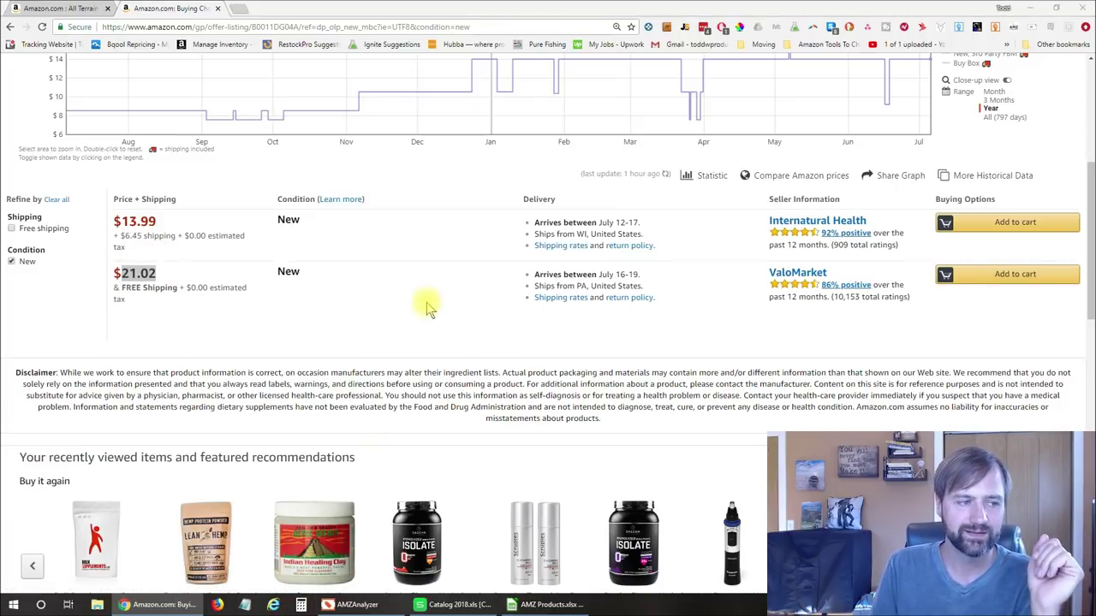
{"action": "type", "text": "13.99"}
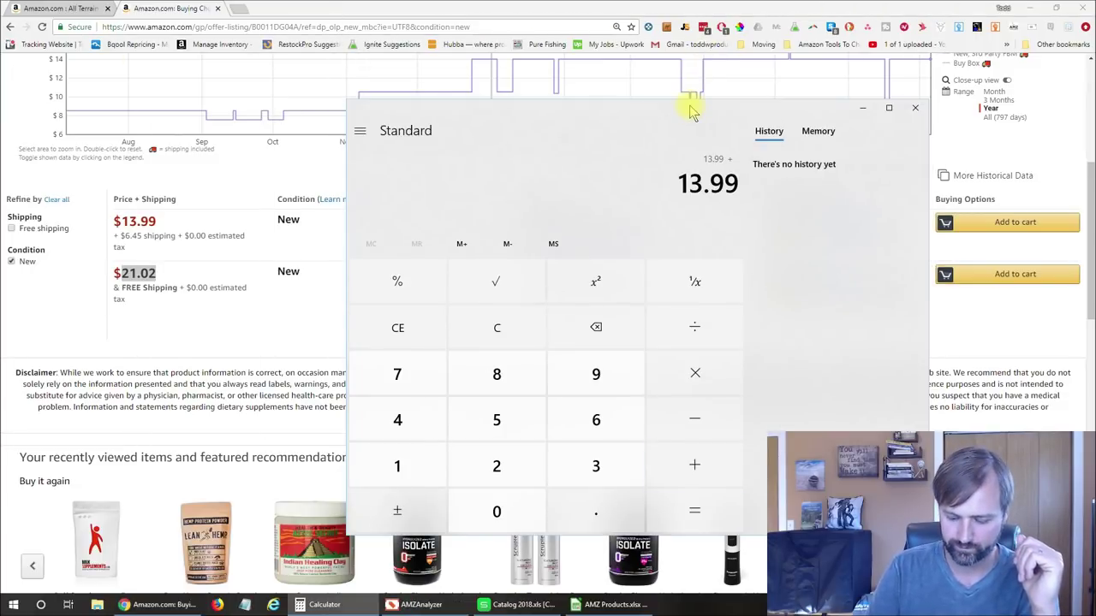
Compute 13.99 + 6.45 = 20.44, then × 1.01 = 20.6444, and return to Amazon
{"action": "type", "text": "6.45"}
{"action": "key", "text": "Return"}
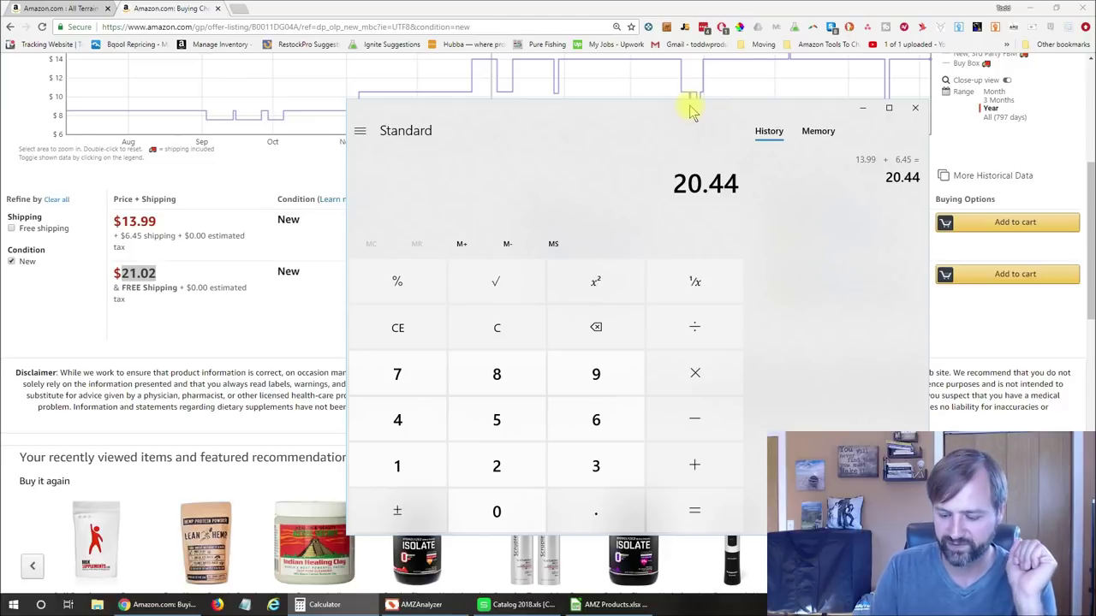
{"action": "key", "text": "asterisk"}
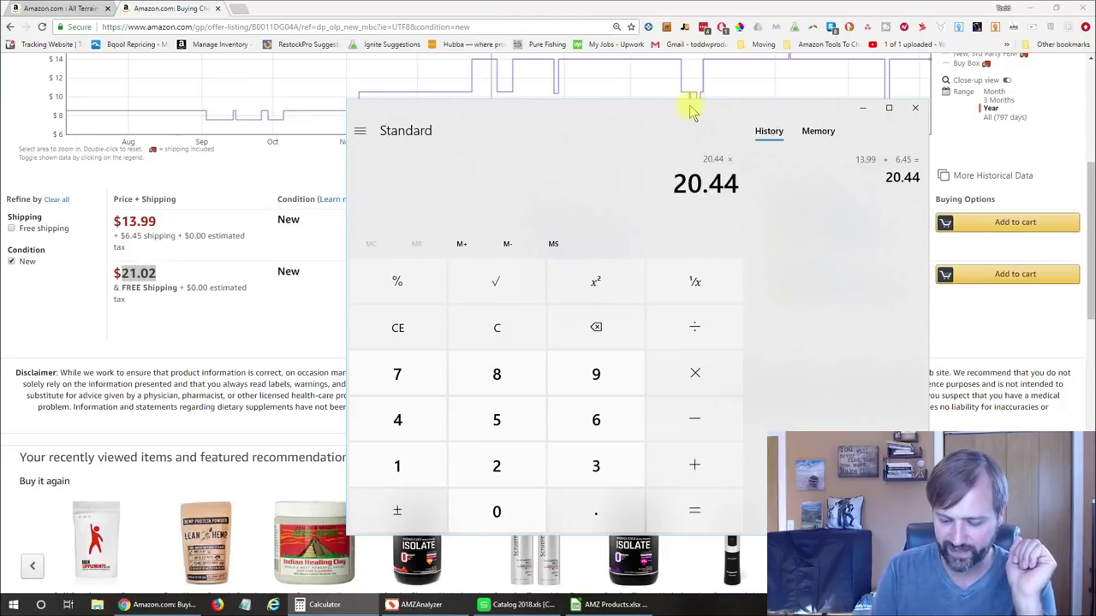
{"action": "type", "text": "1.01"}
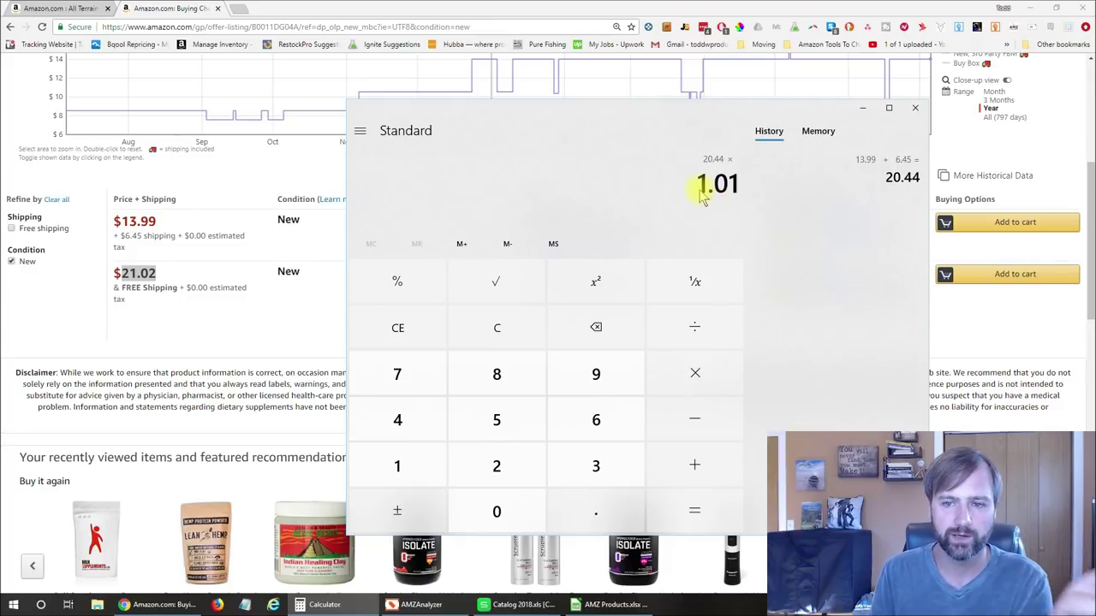
{"action": "key", "text": "Return"}
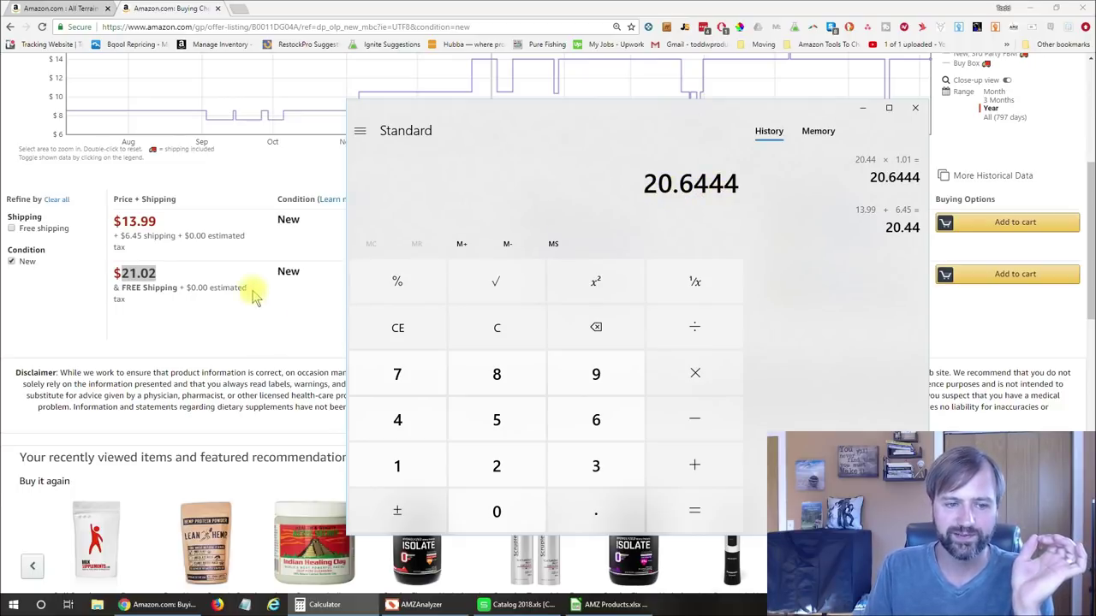
{"action": "left_click", "coordinate": [236, 315]}
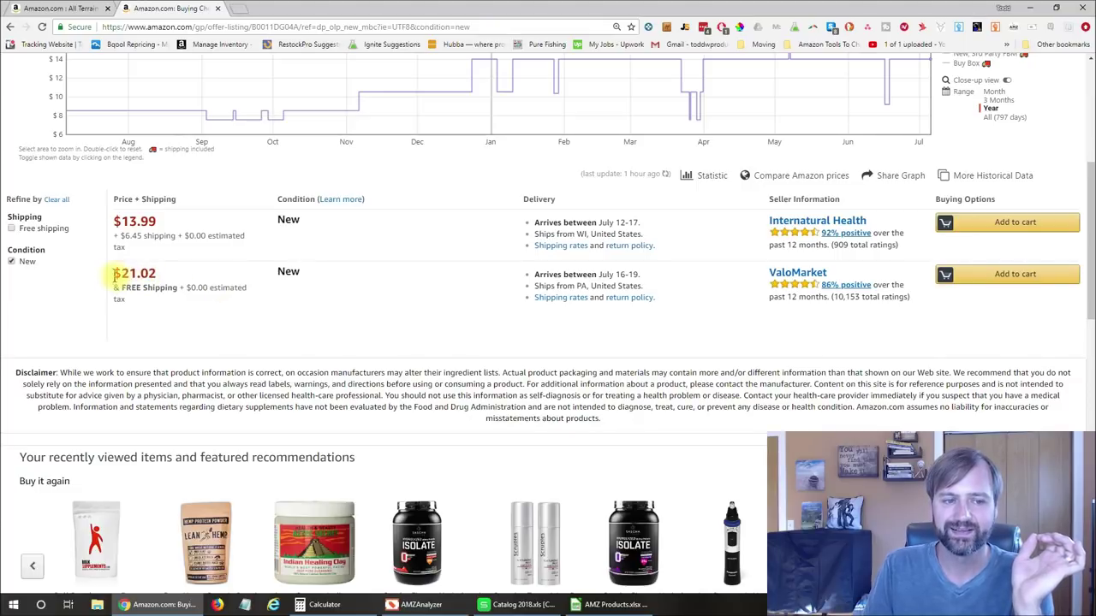
Recheck the $21.02 and $13.99 offers and view Jungle Scout estimates for the offer listing
{"action": "left_click_drag", "start_coordinate": [121, 274], "coordinate": [162, 283]}
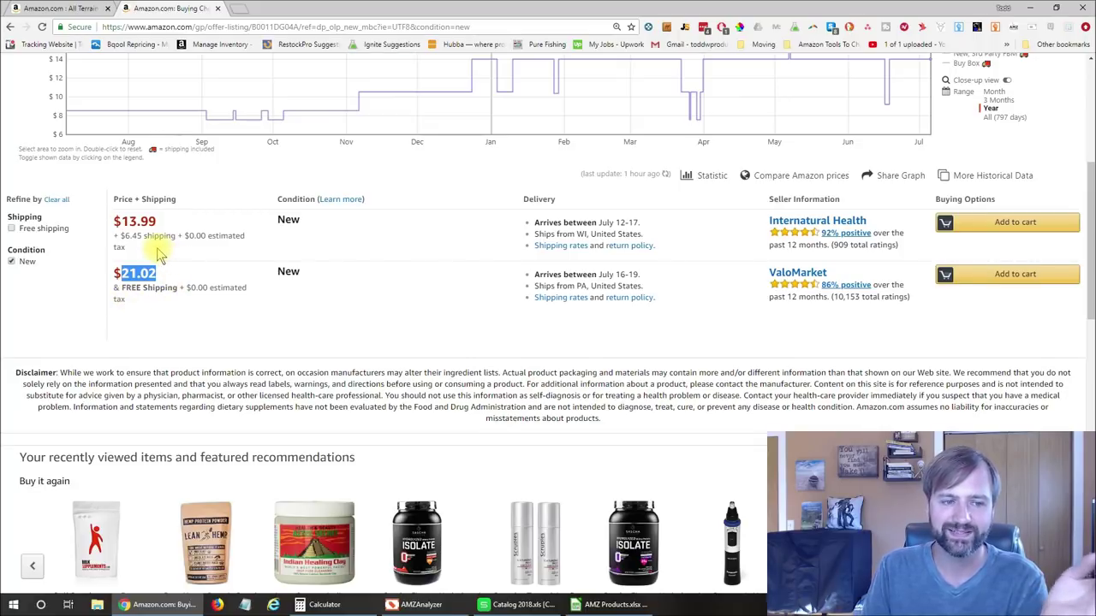
{"action": "left_click_drag", "start_coordinate": [137, 248], "coordinate": [114, 216]}
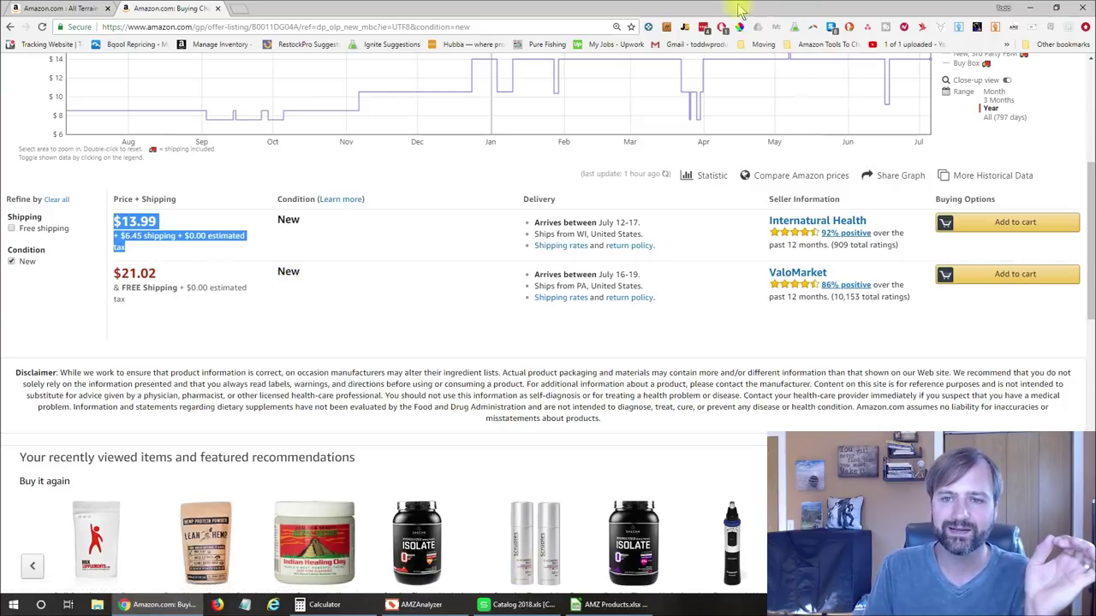
{"action": "left_click", "coordinate": [684, 28]}
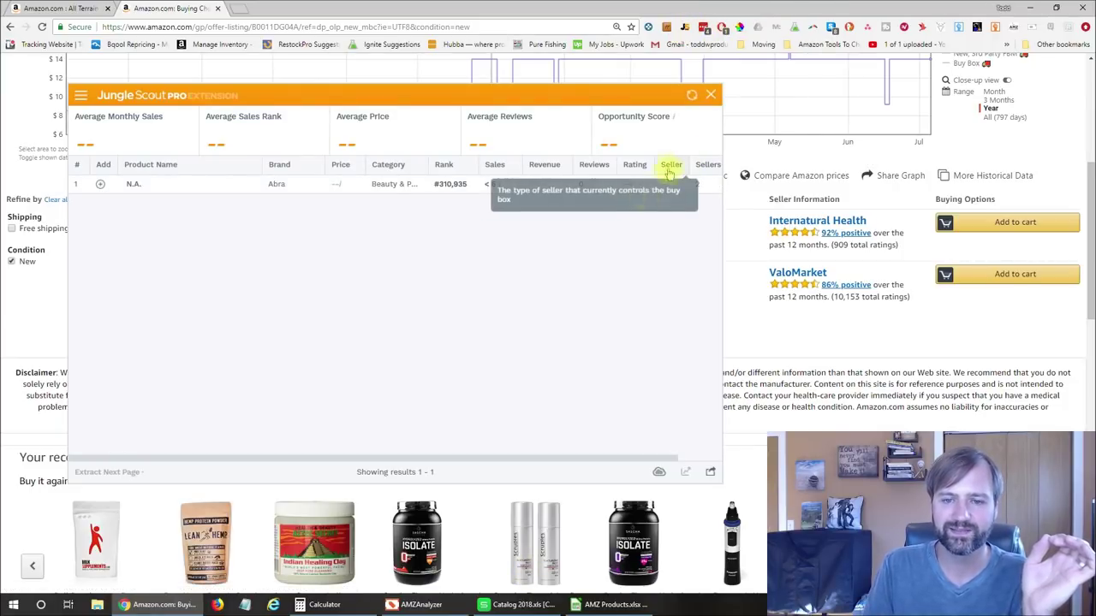
{"action": "left_click", "coordinate": [711, 93]}
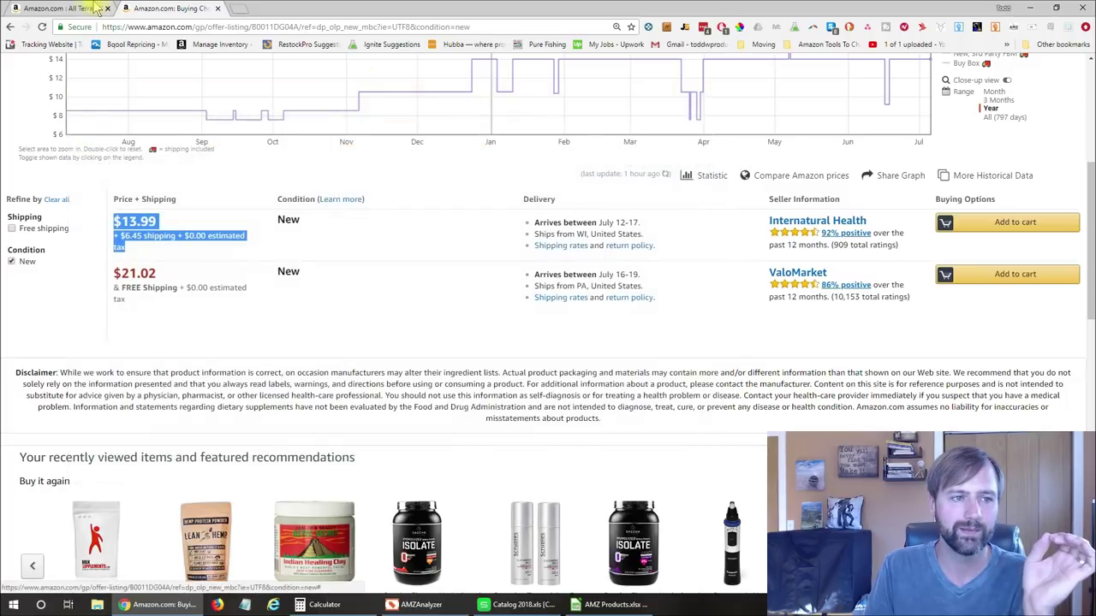
Return to the Divine Inspiration product page and review its Jungle Scout estimates
{"action": "left_click", "coordinate": [10, 26]}
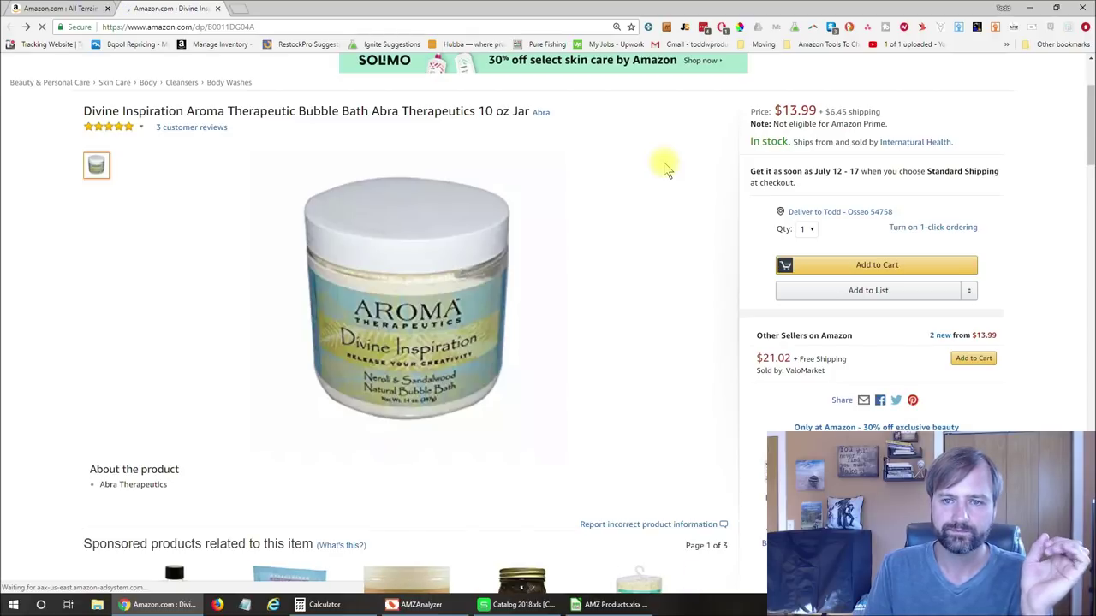
{"action": "left_click", "coordinate": [686, 26]}
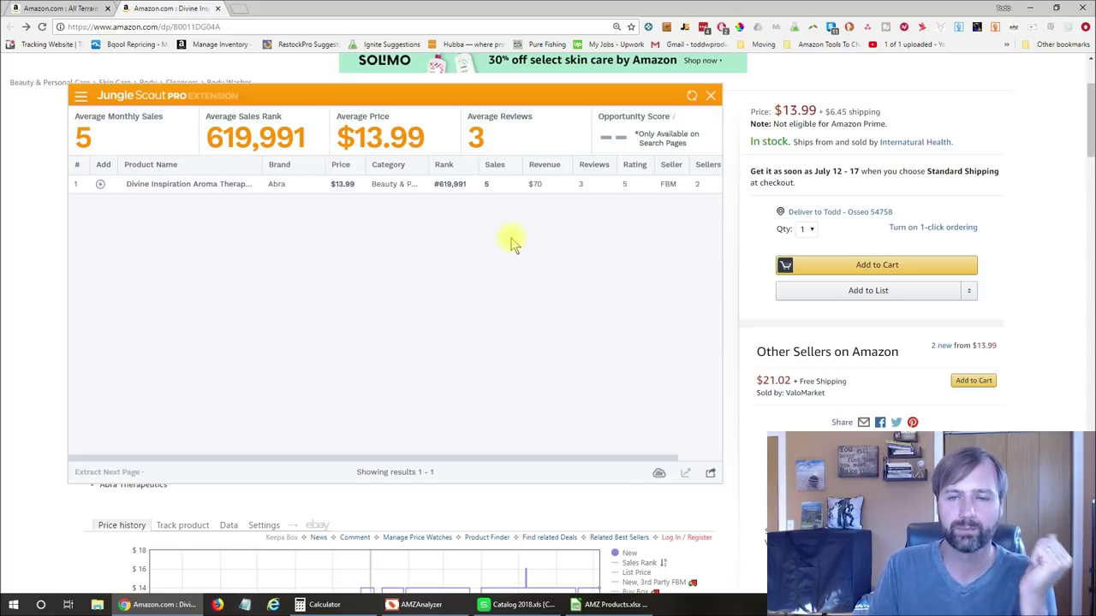
{"action": "left_click", "coordinate": [711, 95]}
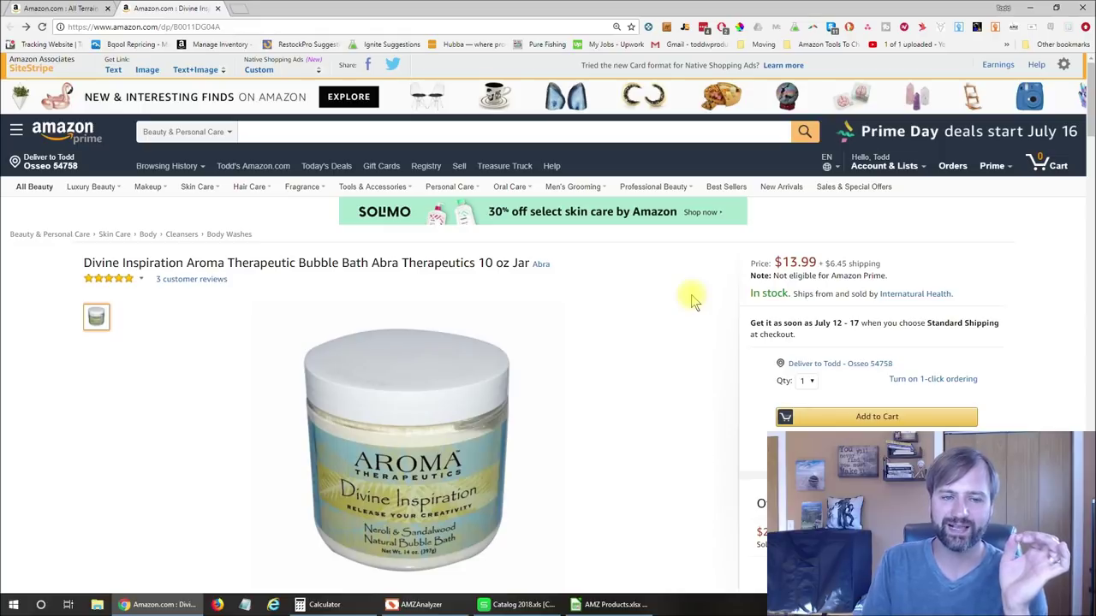
Copy the product page's URL
{"action": "scroll", "coordinate": [692, 294], "scroll_direction": "down", "scroll_amount": 3}
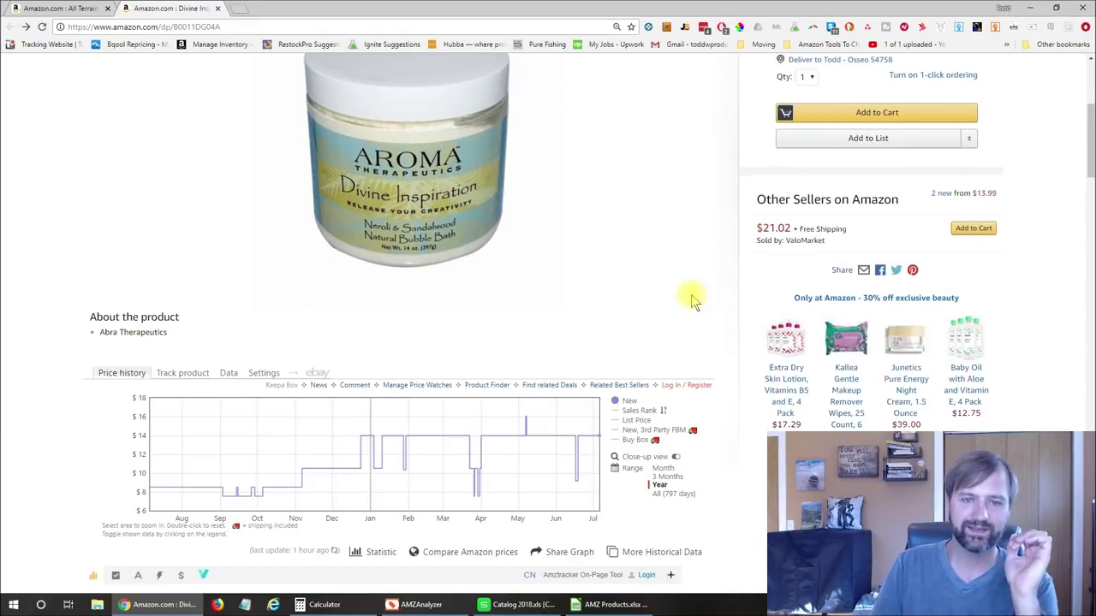
{"action": "scroll", "coordinate": [691, 295], "scroll_direction": "up", "scroll_amount": 3}
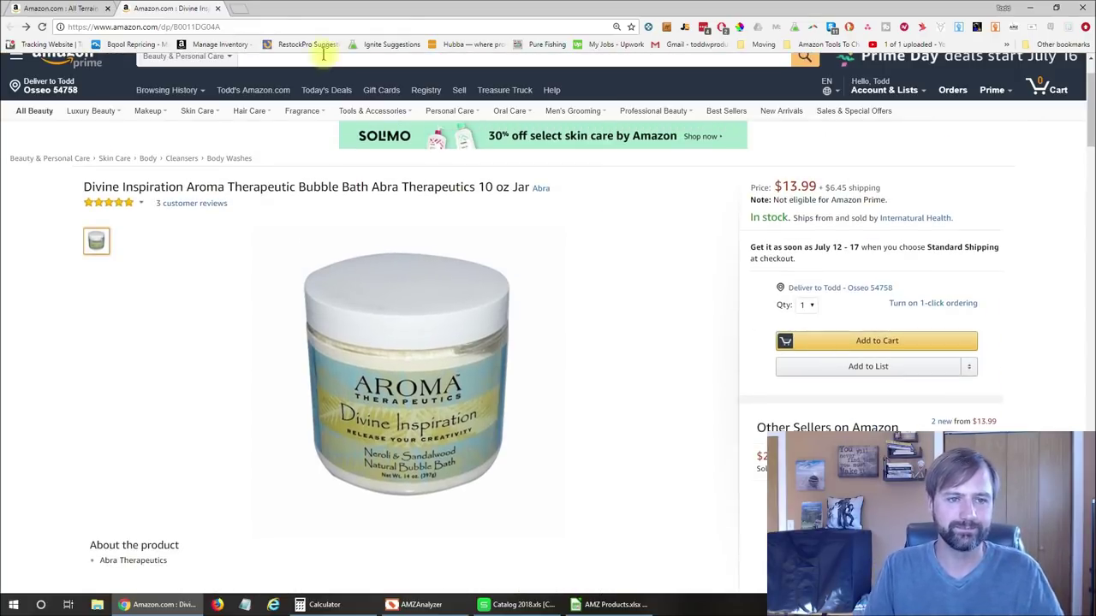
{"action": "left_click", "coordinate": [272, 25]}
{"action": "key", "text": "ctrl+c"}
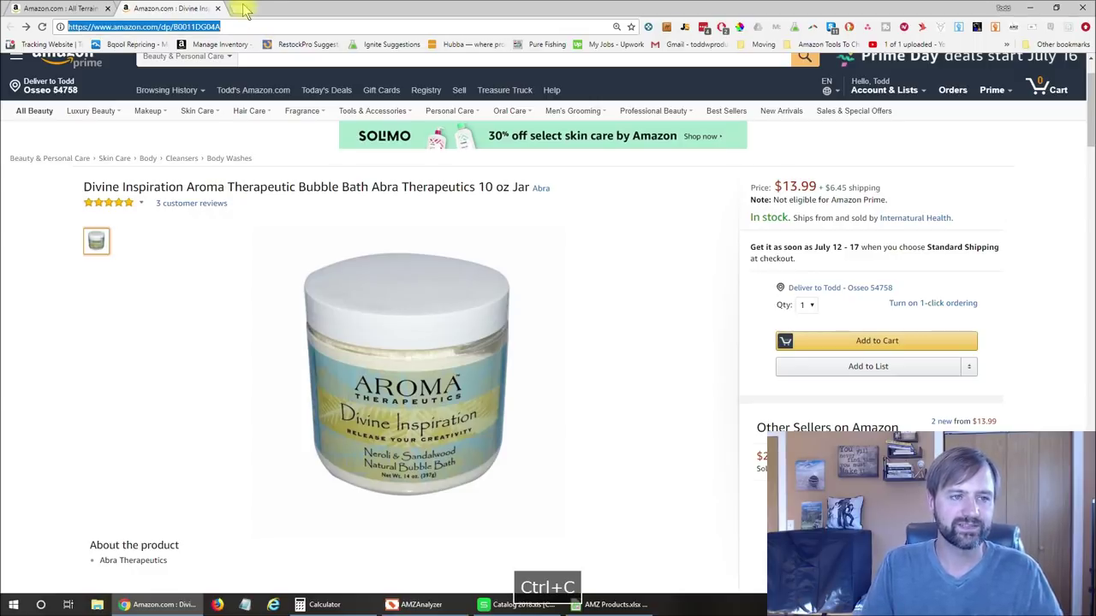
Search Keepa in a new tab for the pasted Divine Inspiration Amazon URL
{"action": "left_click", "coordinate": [242, 8]}
{"action": "type", "text": "keepa.com"}
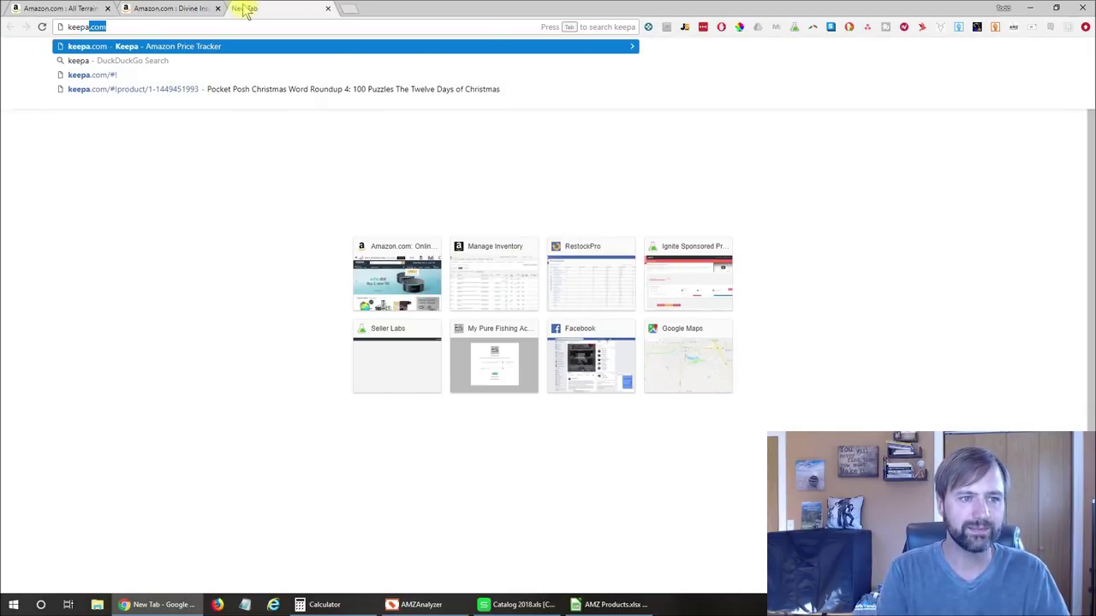
{"action": "key", "text": "Return"}
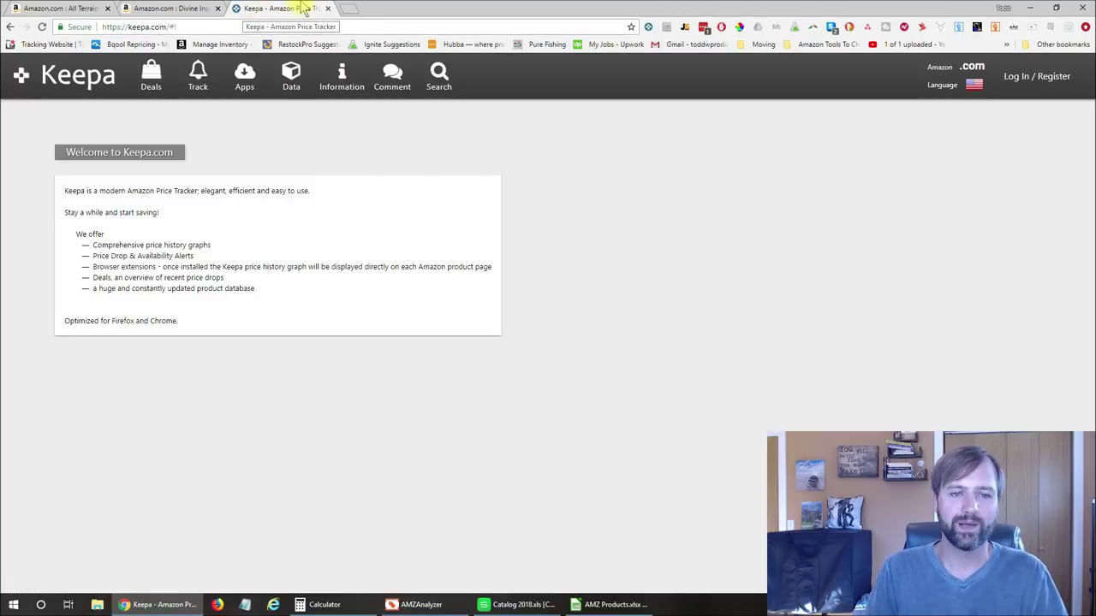
{"action": "left_click", "coordinate": [438, 75]}
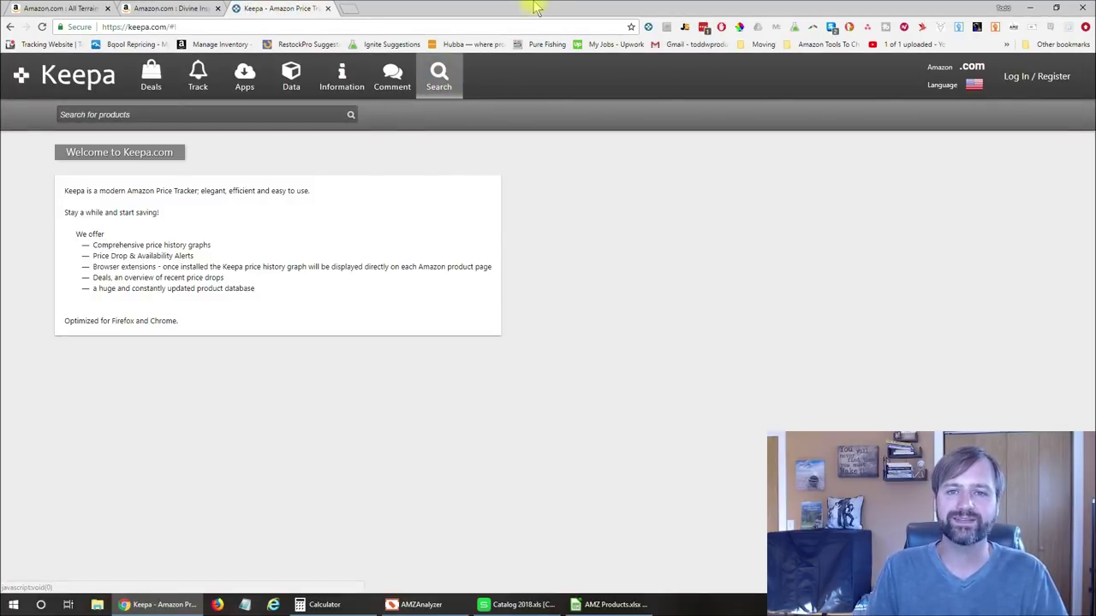
{"action": "left_click", "coordinate": [175, 116]}
{"action": "key", "text": "ctrl+v"}
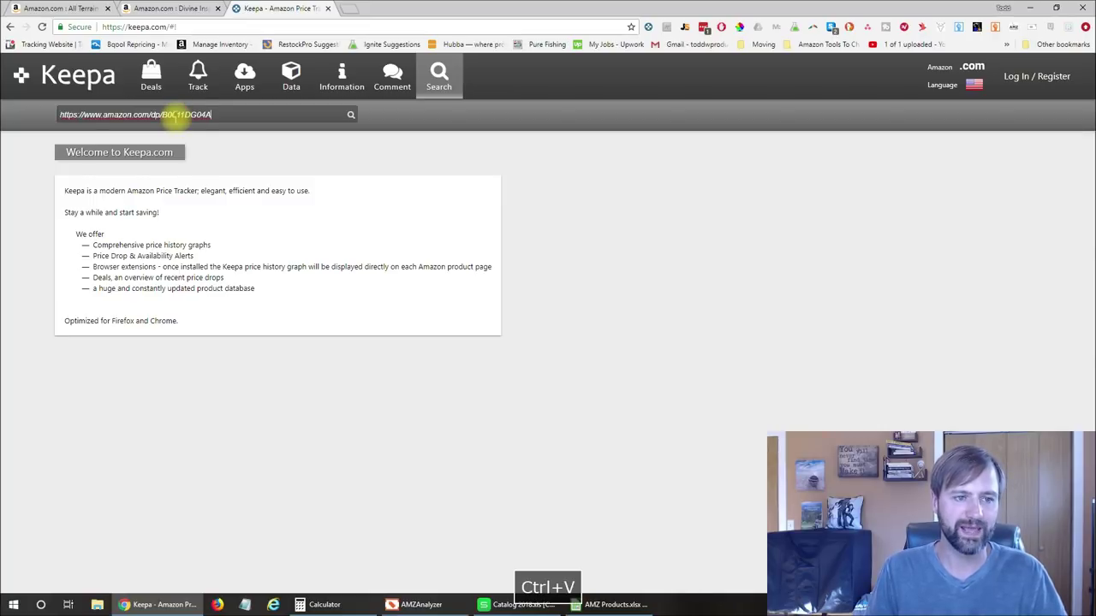
{"action": "left_click", "coordinate": [187, 9]}
{"action": "left_click", "coordinate": [256, 9]}
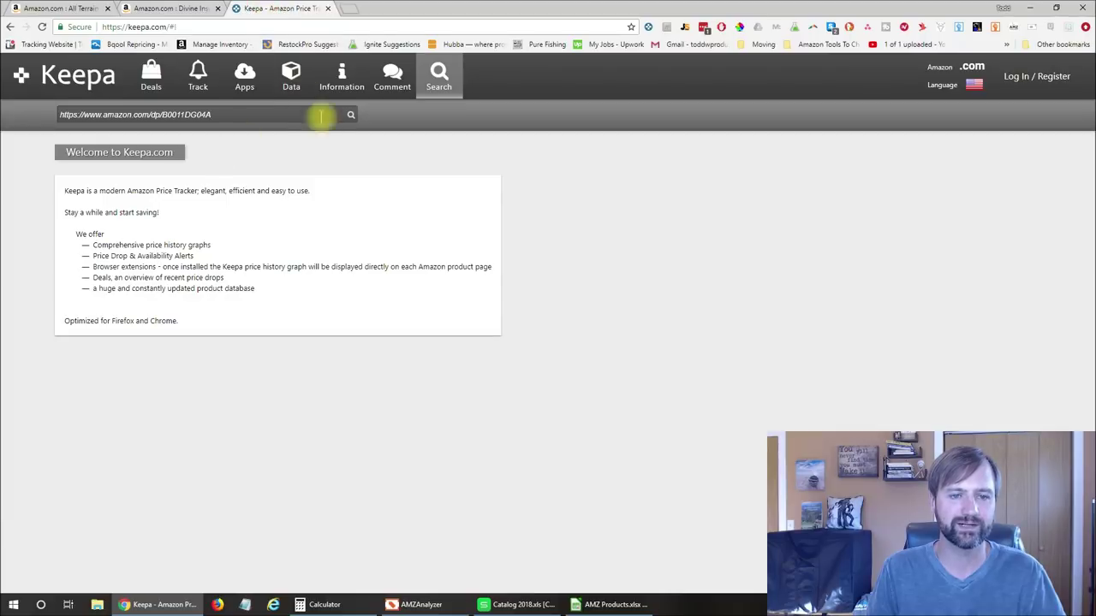
{"action": "left_click", "coordinate": [350, 114]}
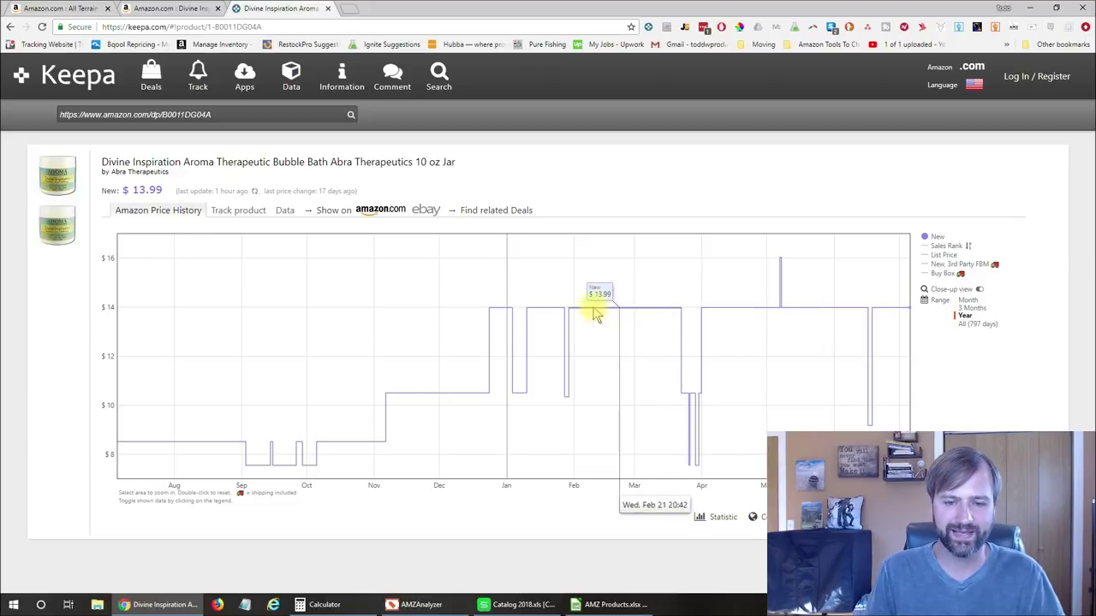
Compare the price chart over 3 months and one year, ending on All (797 days)
{"action": "left_click", "coordinate": [971, 309]}
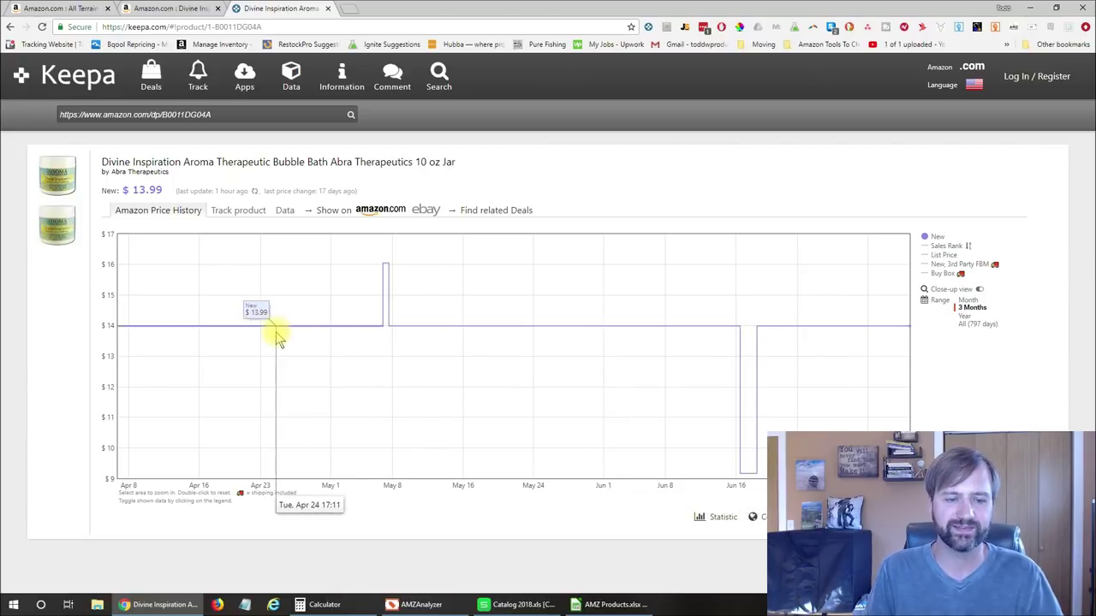
{"action": "left_click", "coordinate": [966, 317]}
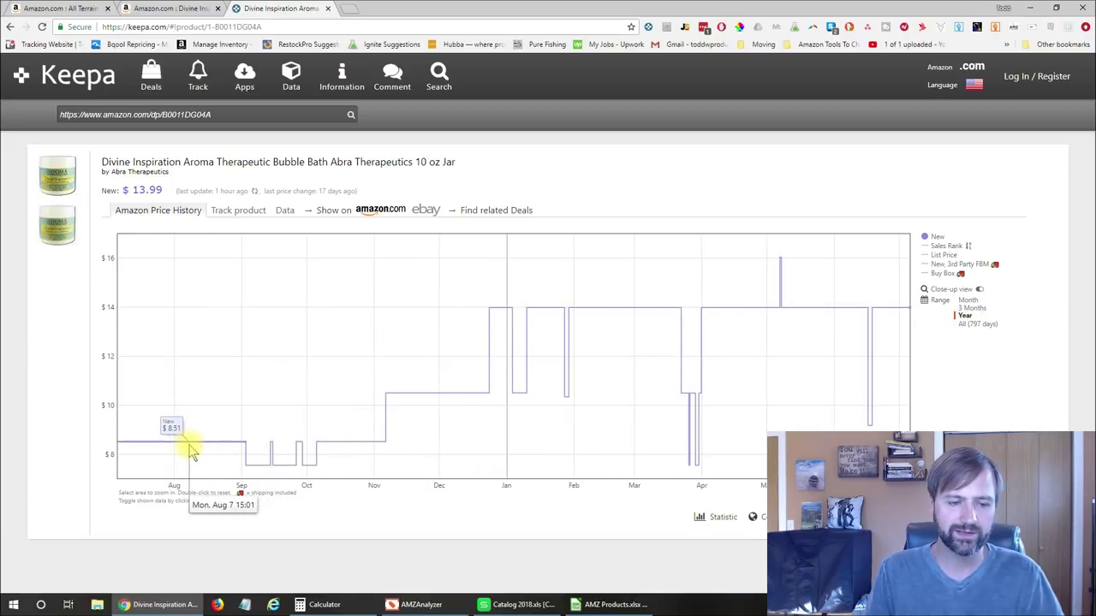
{"action": "left_click", "coordinate": [970, 308]}
{"action": "left_click", "coordinate": [965, 316]}
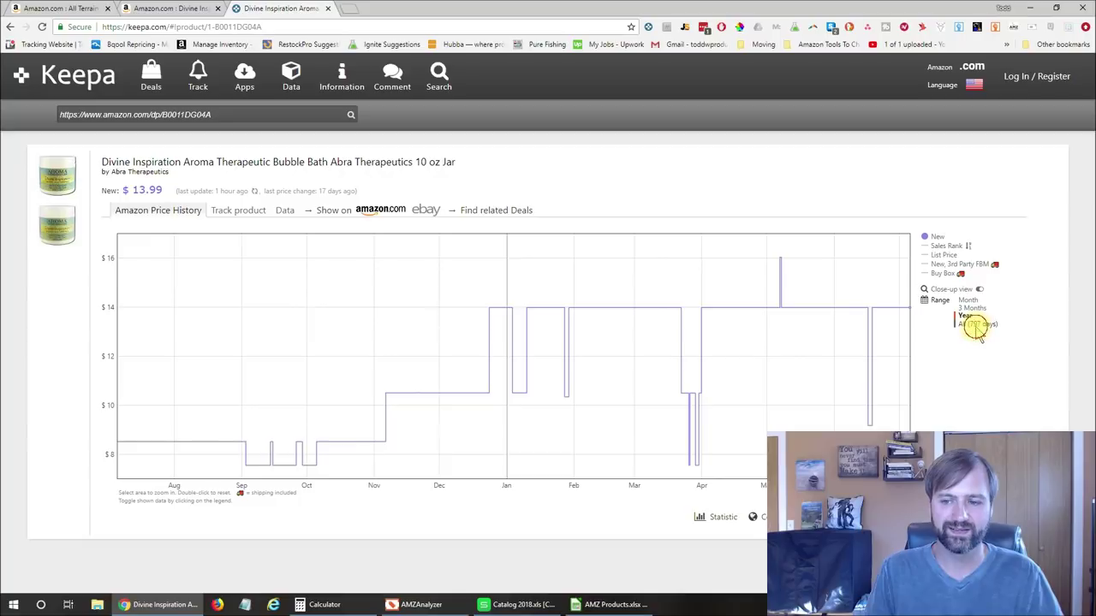
{"action": "left_click", "coordinate": [974, 325]}
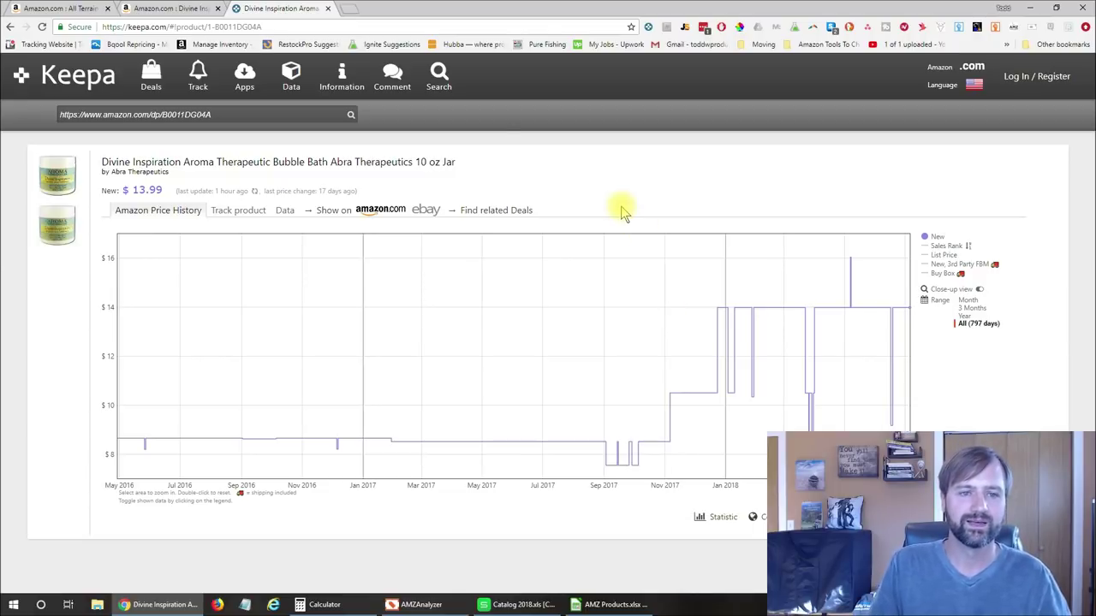
Look up the pasted Amazon URL on camelcamelcamel in a new tab and show Sales Rank
{"action": "left_click", "coordinate": [347, 9]}
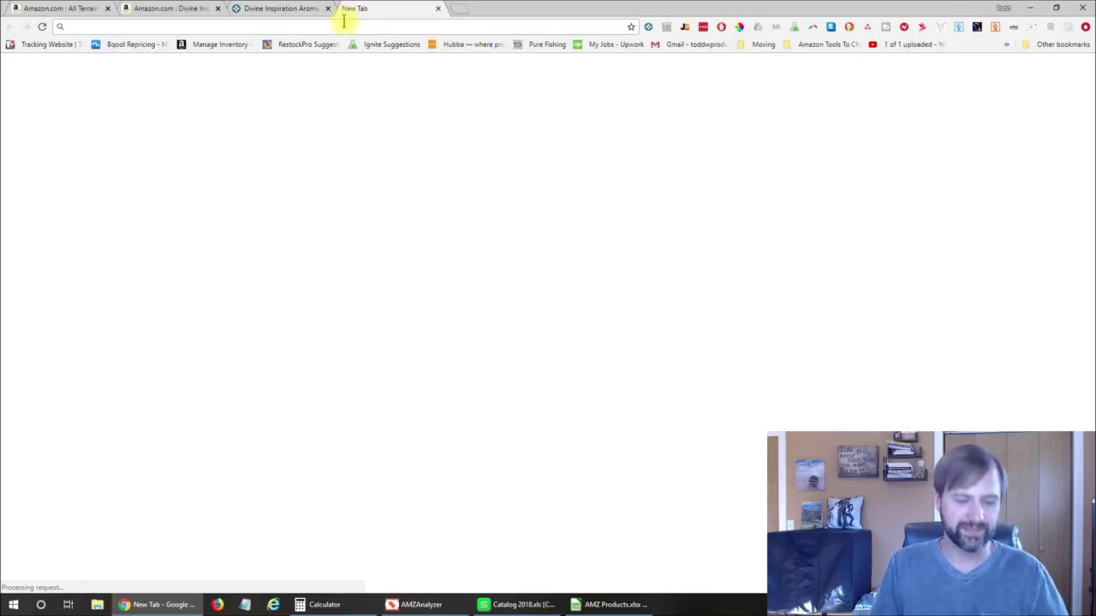
{"action": "type", "text": "cam"}
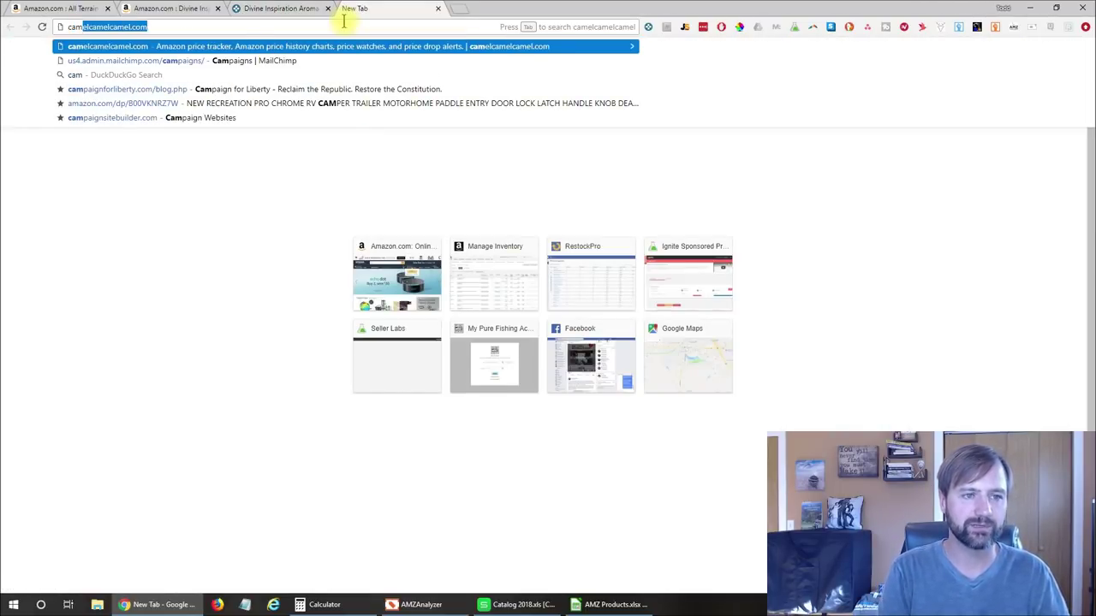
{"action": "key", "text": "Return"}
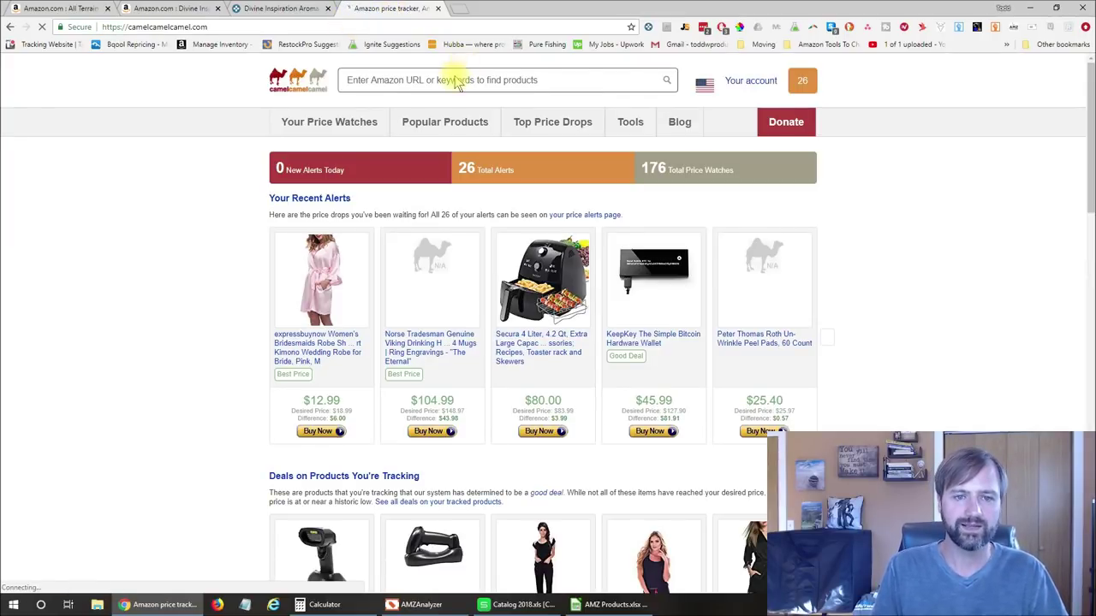
{"action": "left_click", "coordinate": [448, 80]}
{"action": "key", "text": "ctrl+v"}
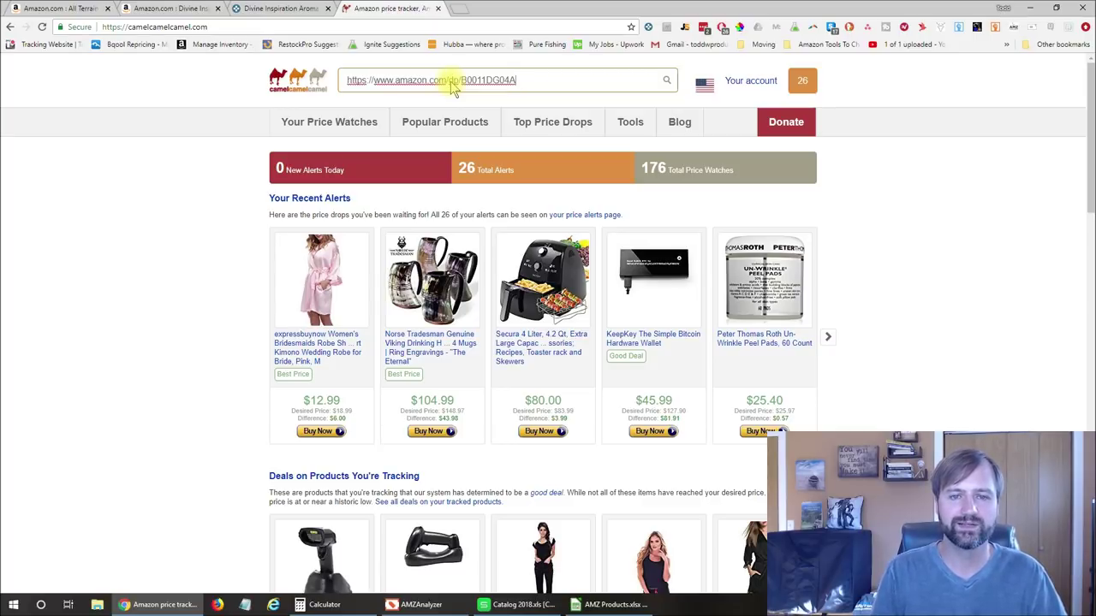
{"action": "key", "text": "Return"}
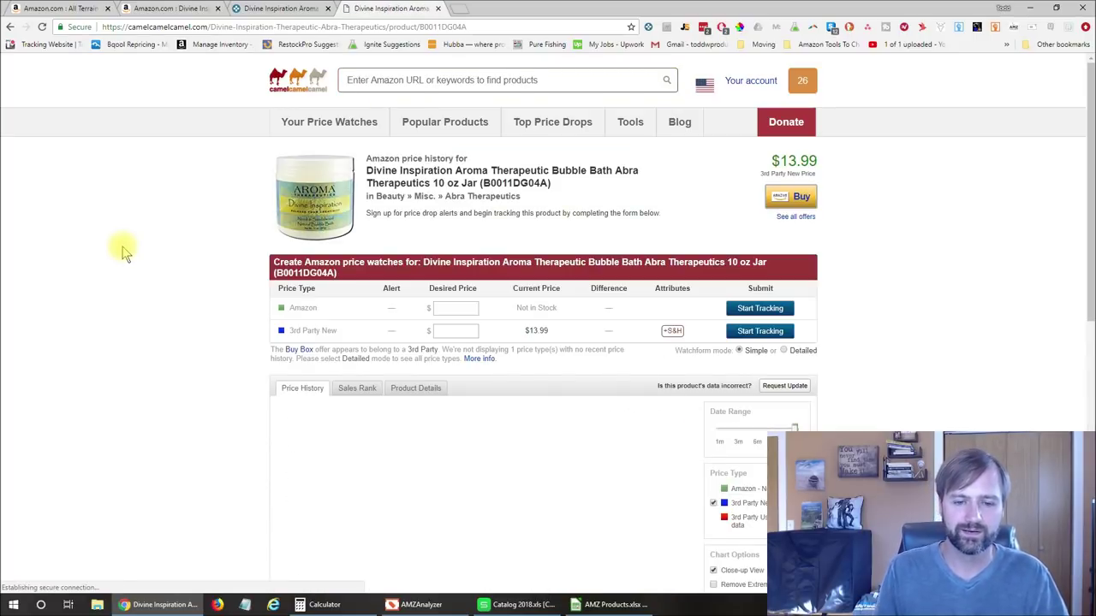
{"action": "scroll", "coordinate": [124, 250], "scroll_direction": "down", "scroll_amount": 2}
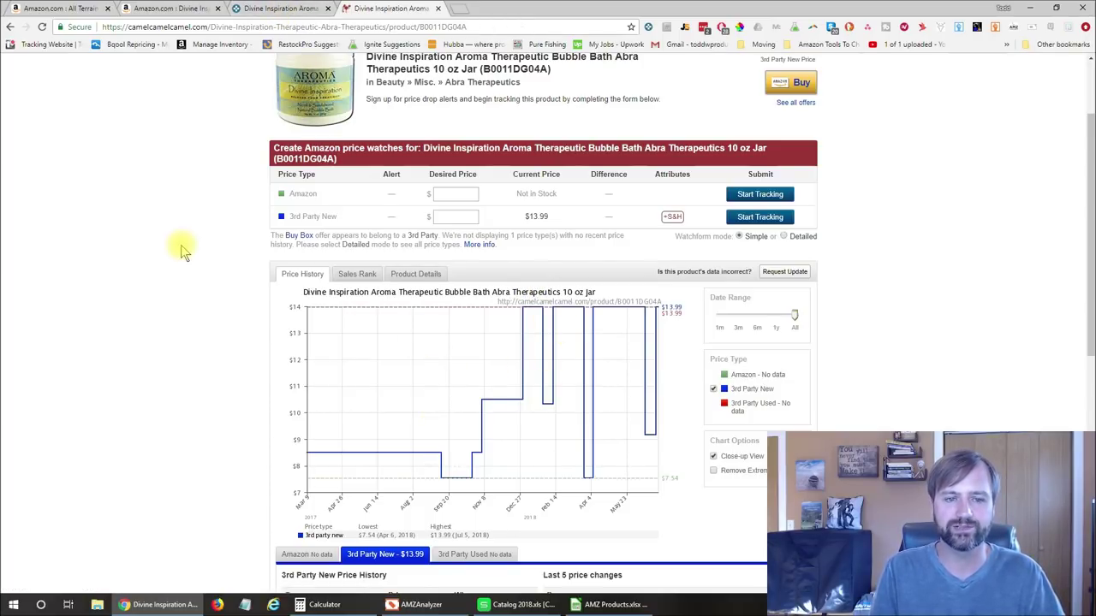
{"action": "left_click", "coordinate": [351, 274]}
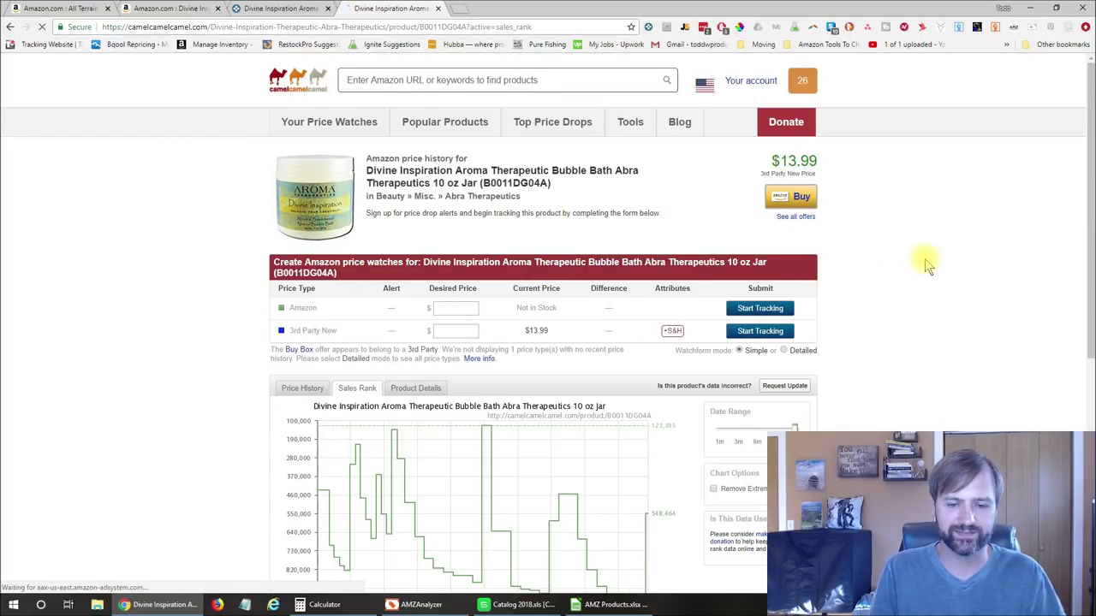
Compare sales rank over 1m, 3m and 6m, leaving six months, then return to Amazon
{"action": "scroll", "coordinate": [924, 259], "scroll_direction": "down", "scroll_amount": 3}
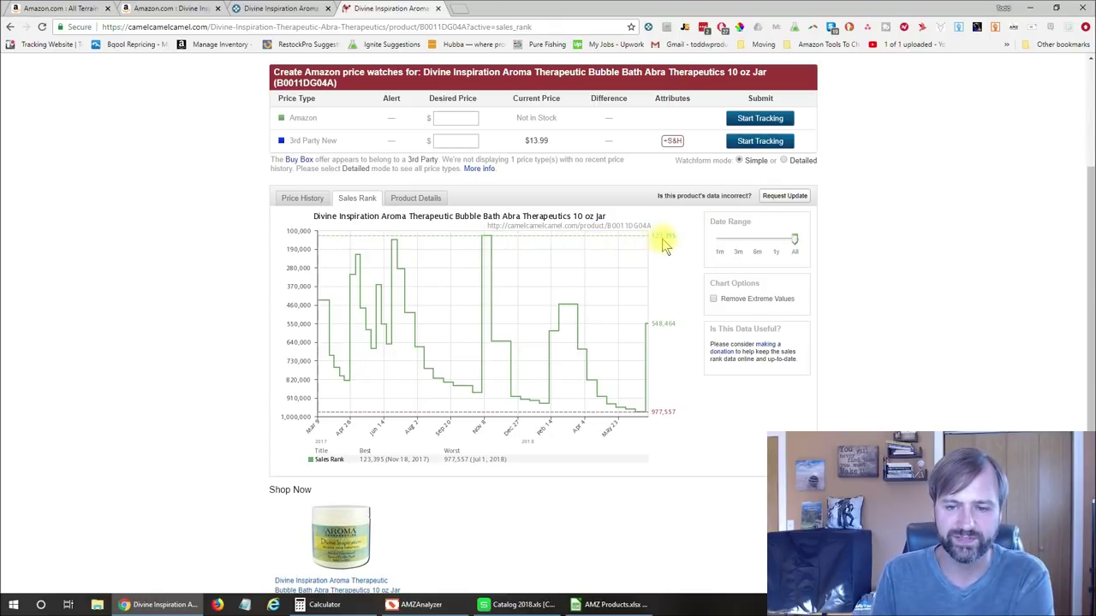
{"action": "left_click", "coordinate": [719, 248]}
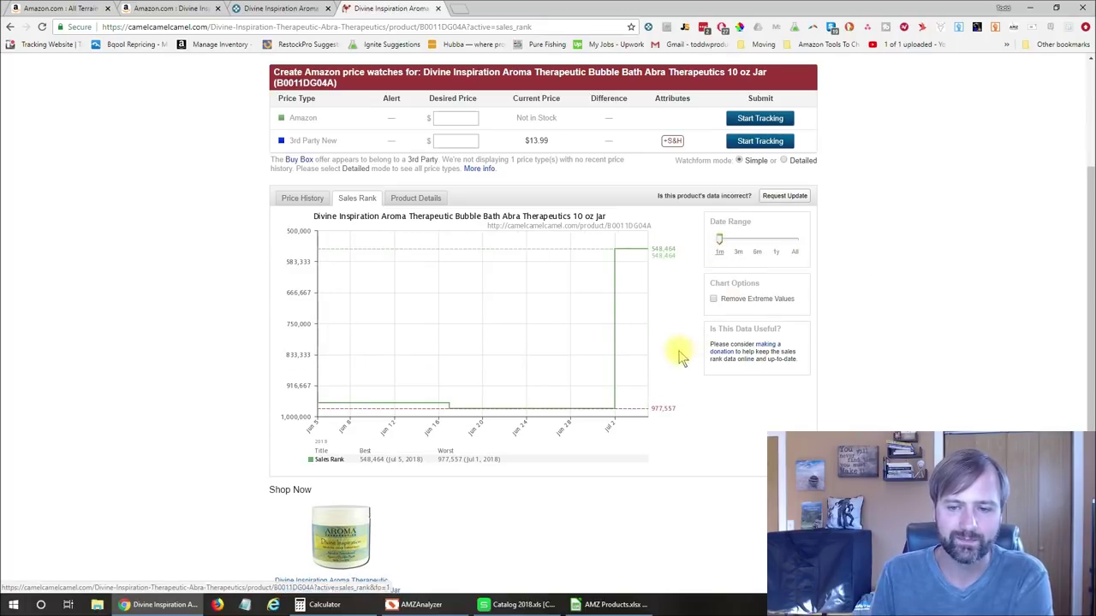
{"action": "left_click", "coordinate": [739, 257]}
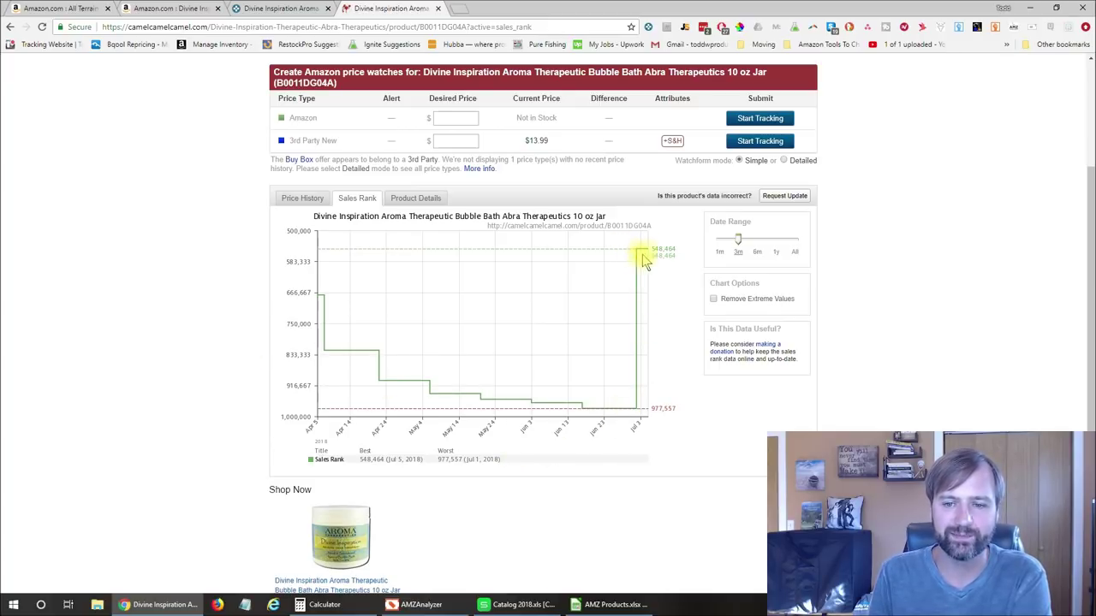
{"action": "left_click", "coordinate": [756, 251]}
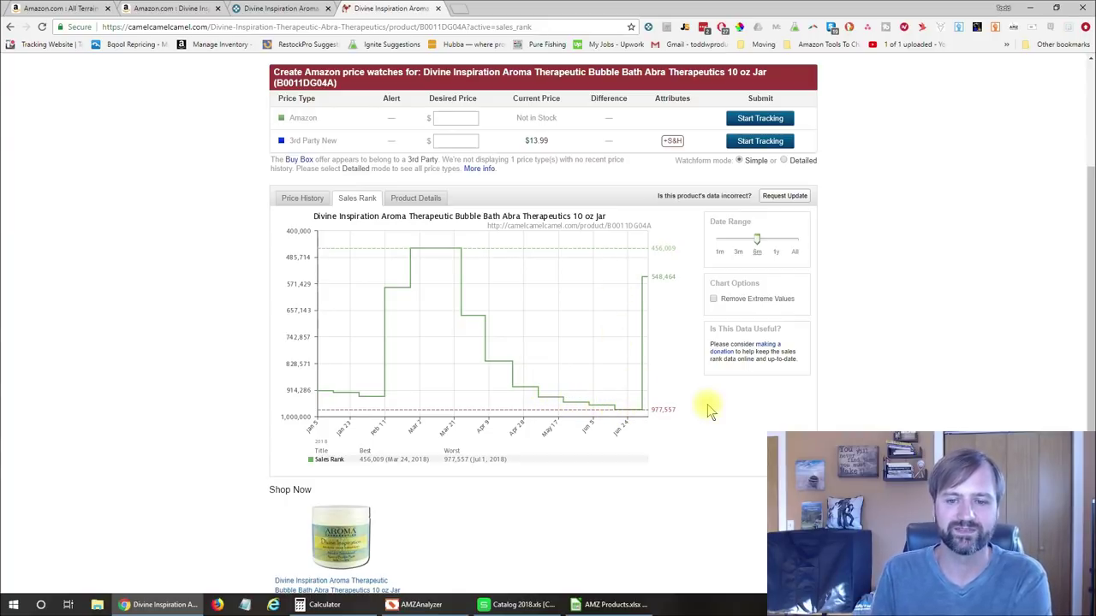
{"action": "left_click", "coordinate": [171, 9]}
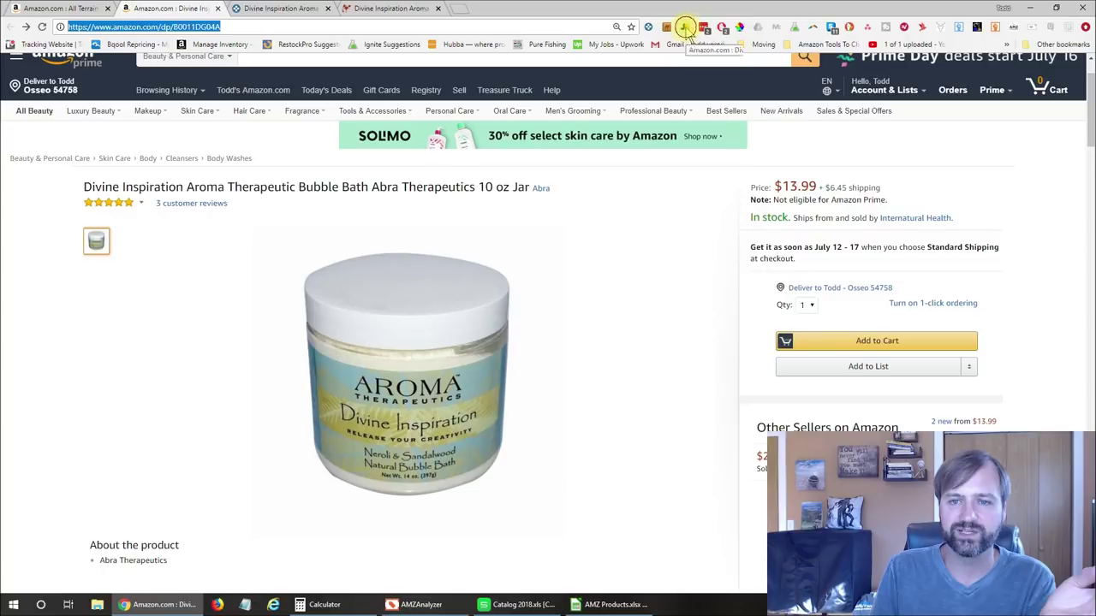
Review Jungle Scout's estimates (about 5 monthly sales, rank 619,991), then return to AMZ Products.xlsx
{"action": "left_click", "coordinate": [685, 28]}
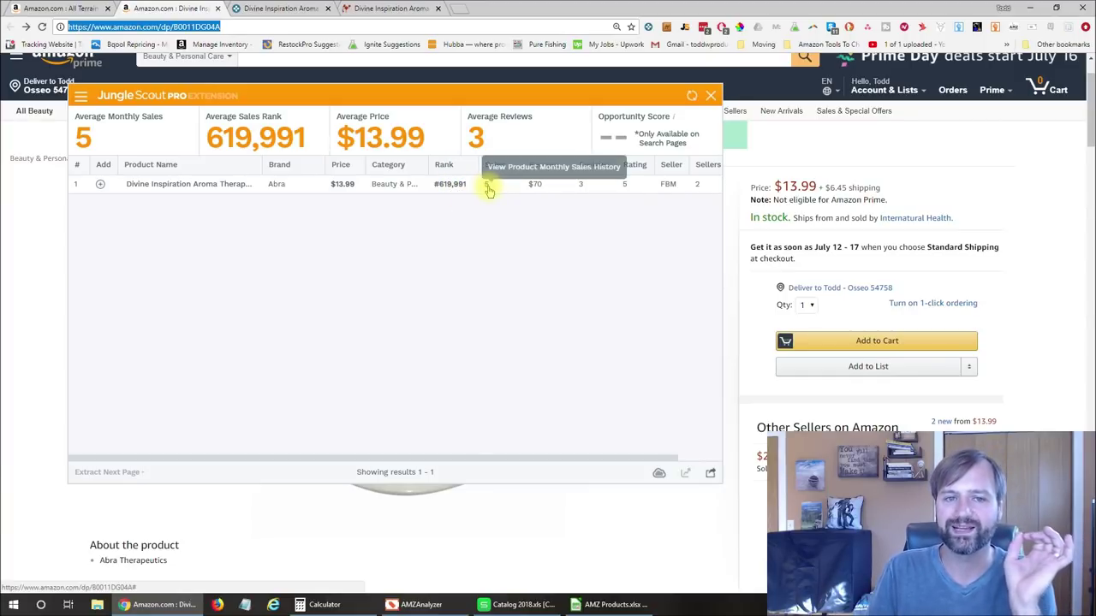
{"action": "left_click", "coordinate": [390, 9]}
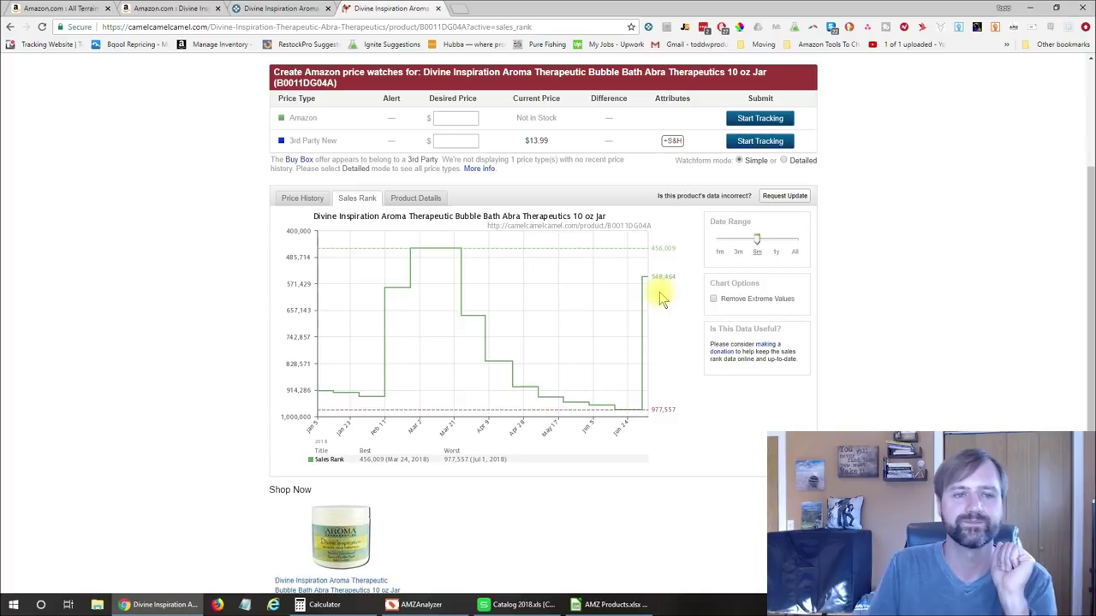
{"action": "left_click", "coordinate": [154, 8]}
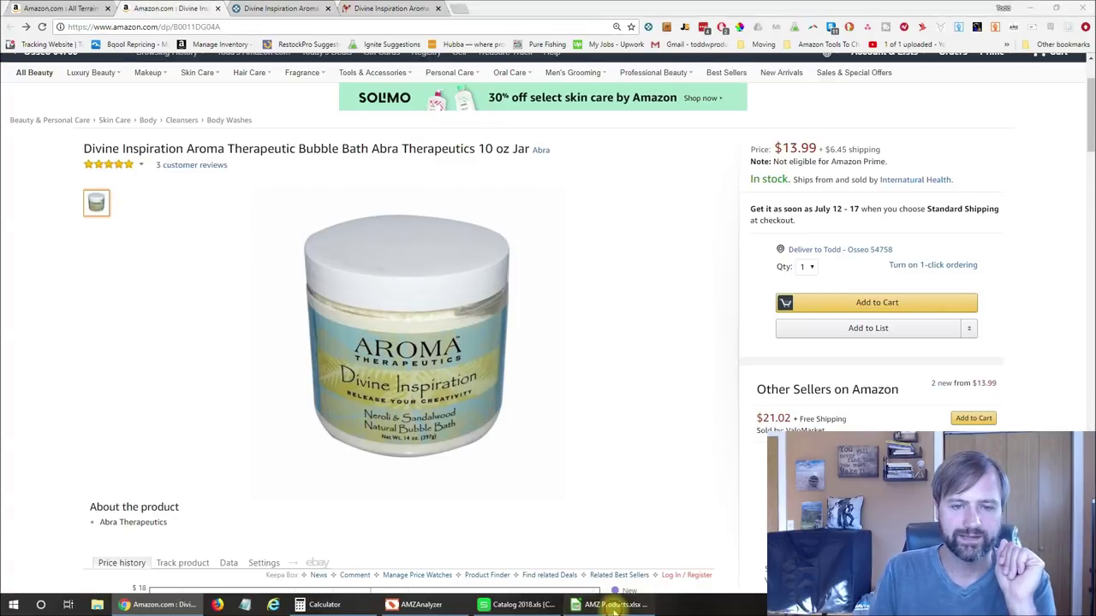
{"action": "left_click", "coordinate": [613, 604]}
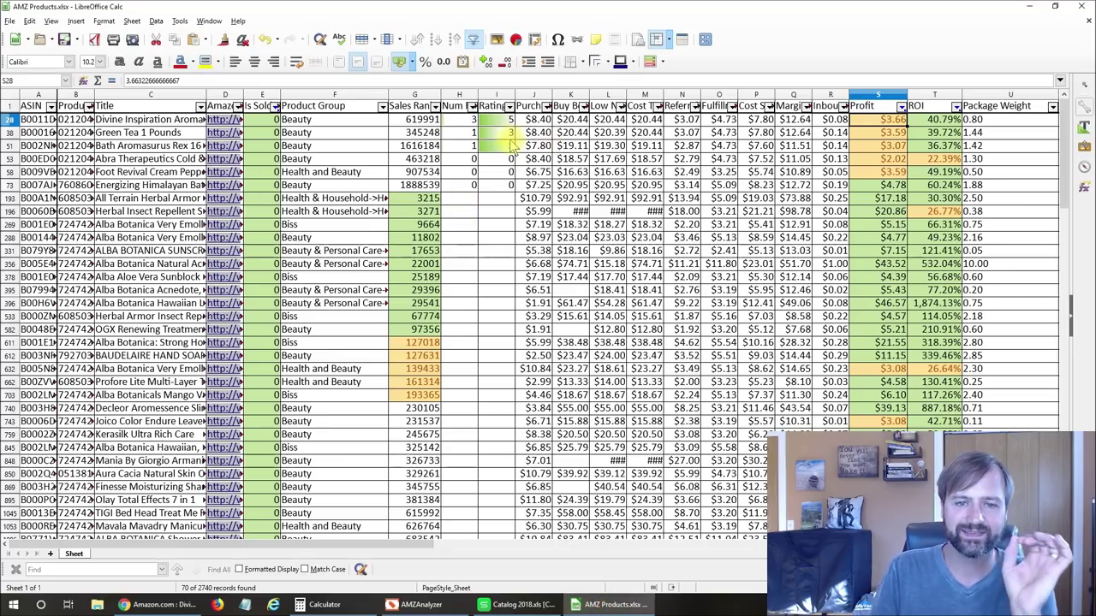